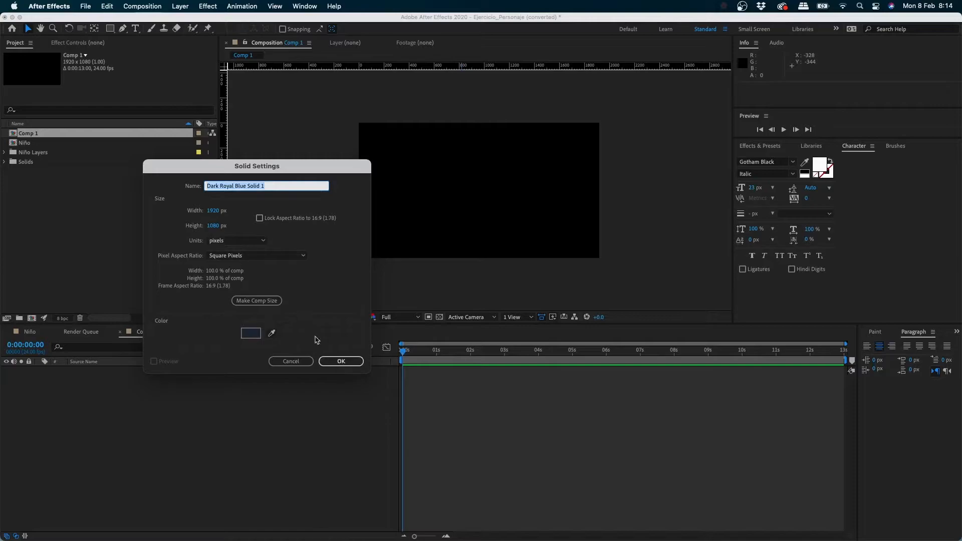
Step: Create a 1920 x 1080 px dark royal blue solid layer covering the composition
left_click(332, 366)
left_click_drag(463, 188, 552, 279)
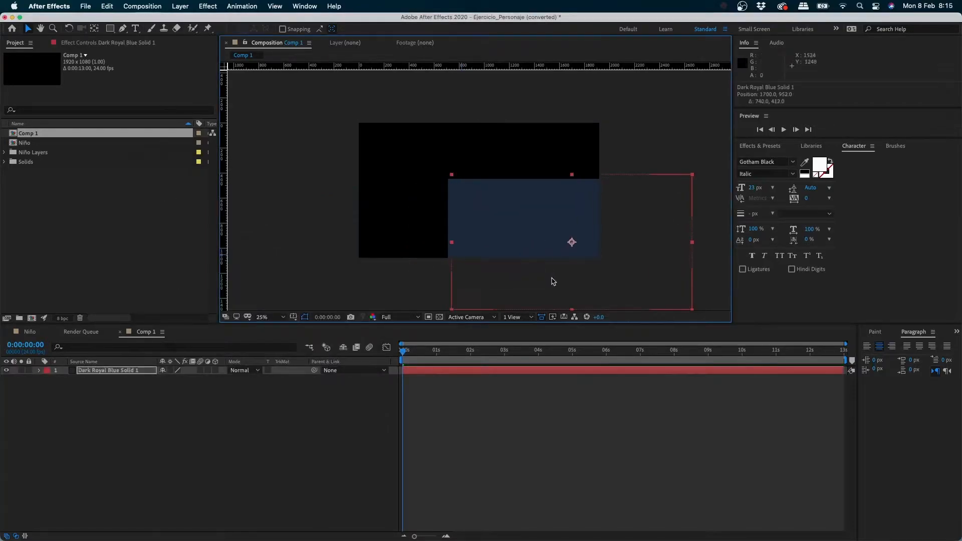
key("super+z")
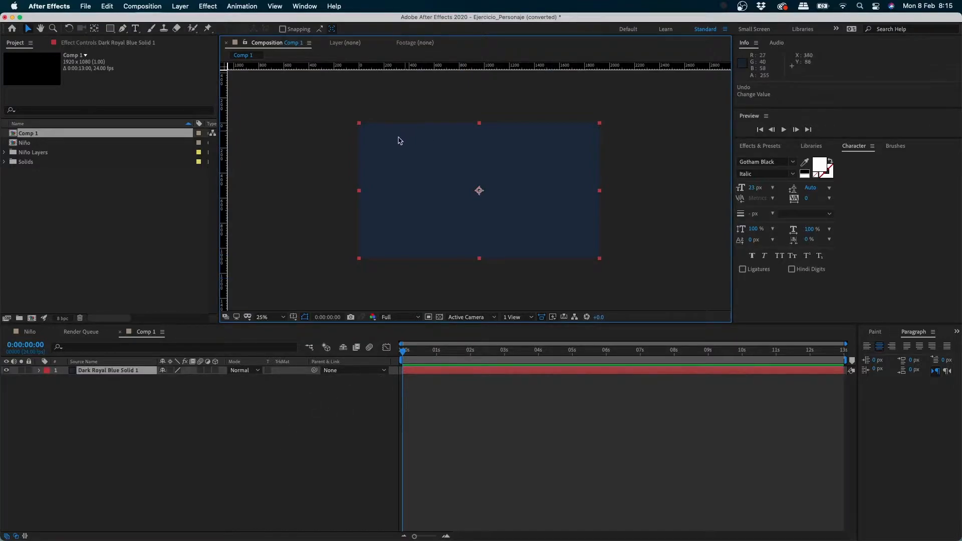
left_click_drag(246, 326, 217, 364)
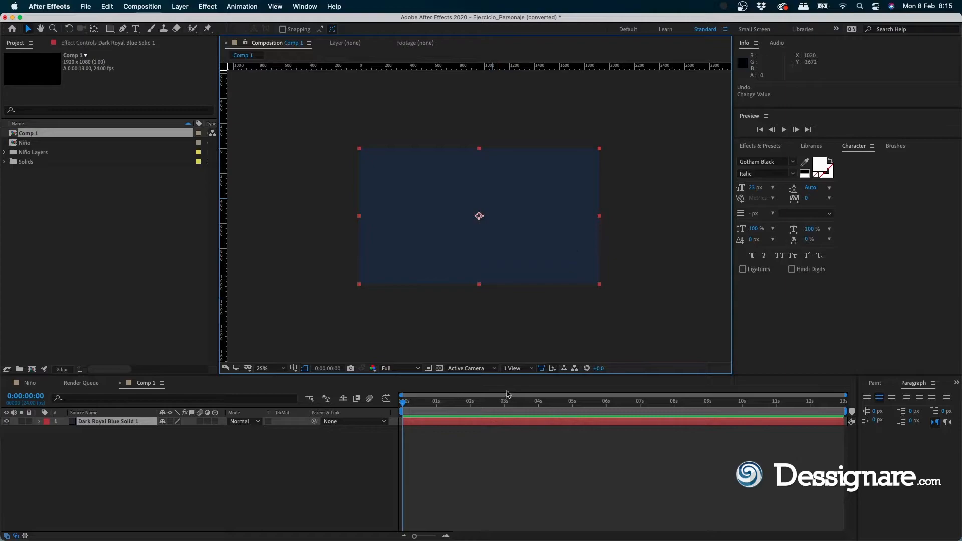
Step: Apply the CC Bubbles simulation effect to the dark royal blue solid
left_click(99, 430)
left_click(107, 423)
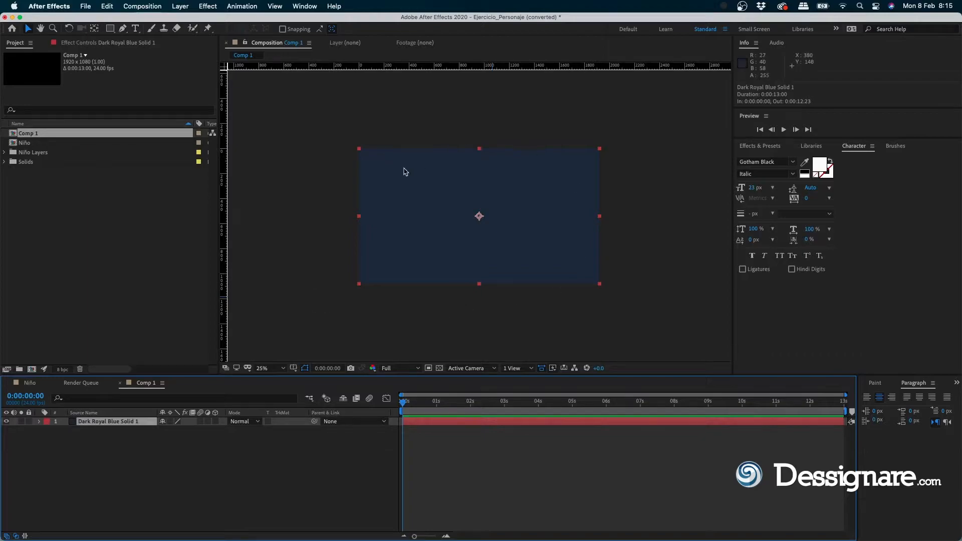
left_click(213, 6)
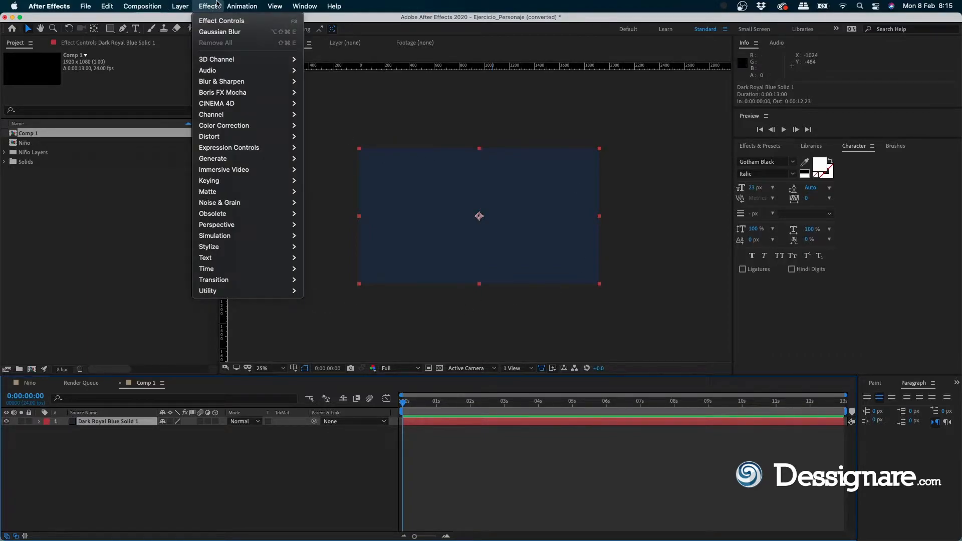
mouse_move(242, 6)
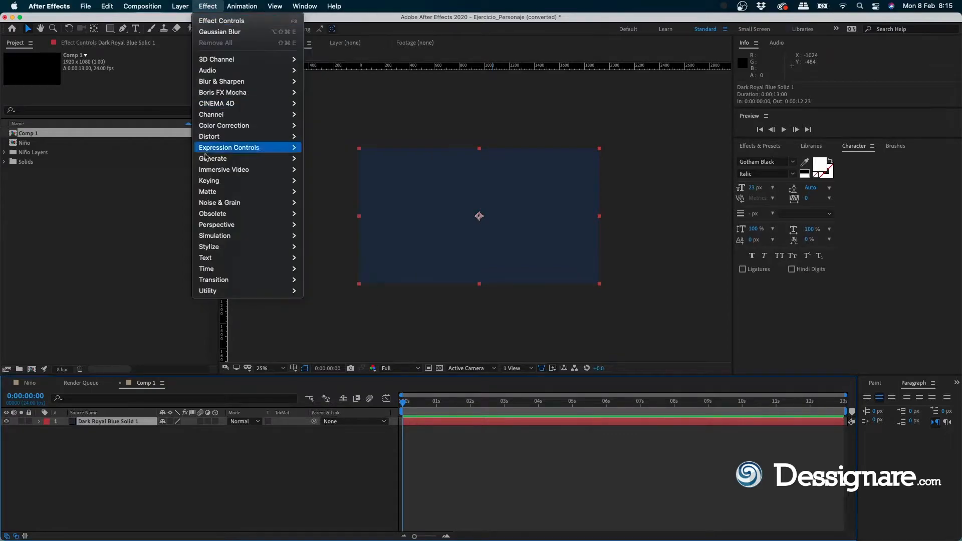
mouse_move(243, 237)
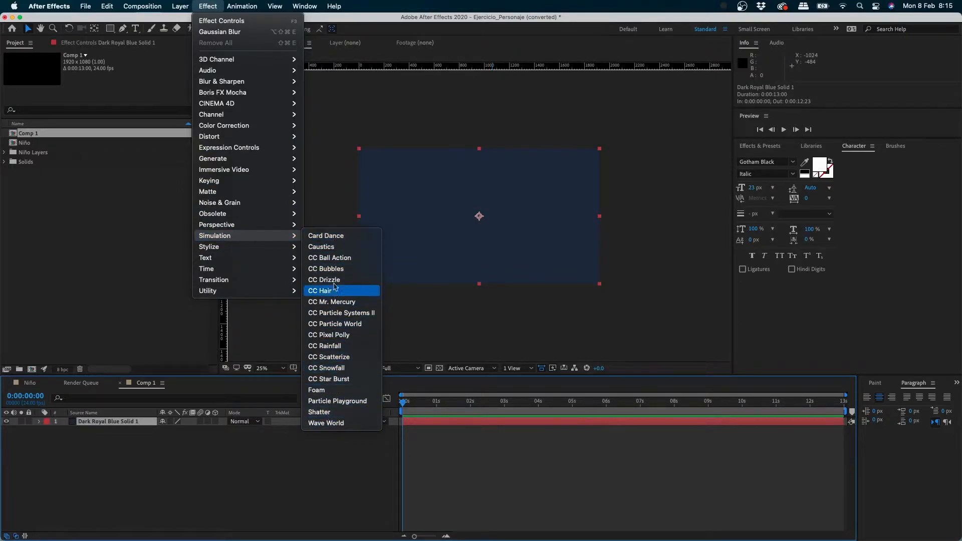
left_click(359, 270)
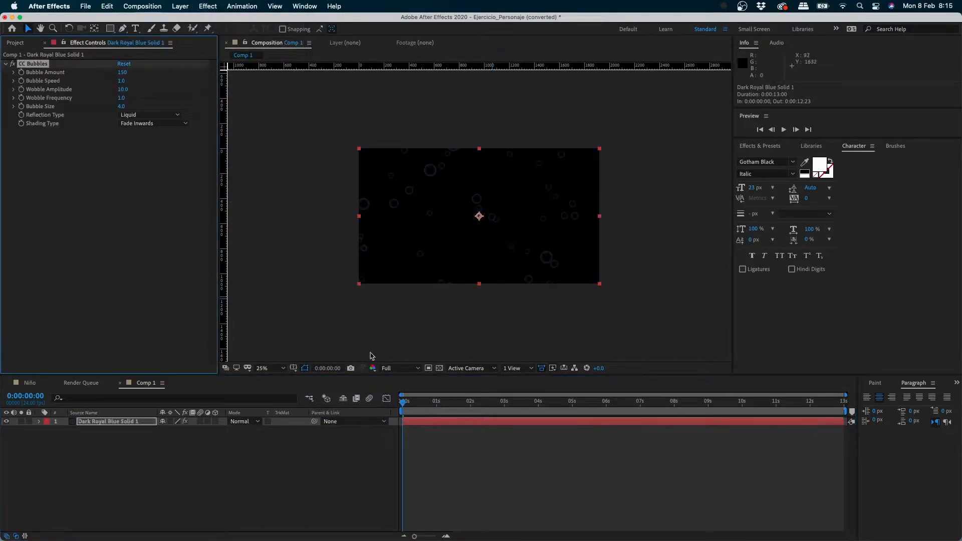
Step: Preview the default bubble animation, including a closer look at 50% magnification in an enlarged composition view
key("space")
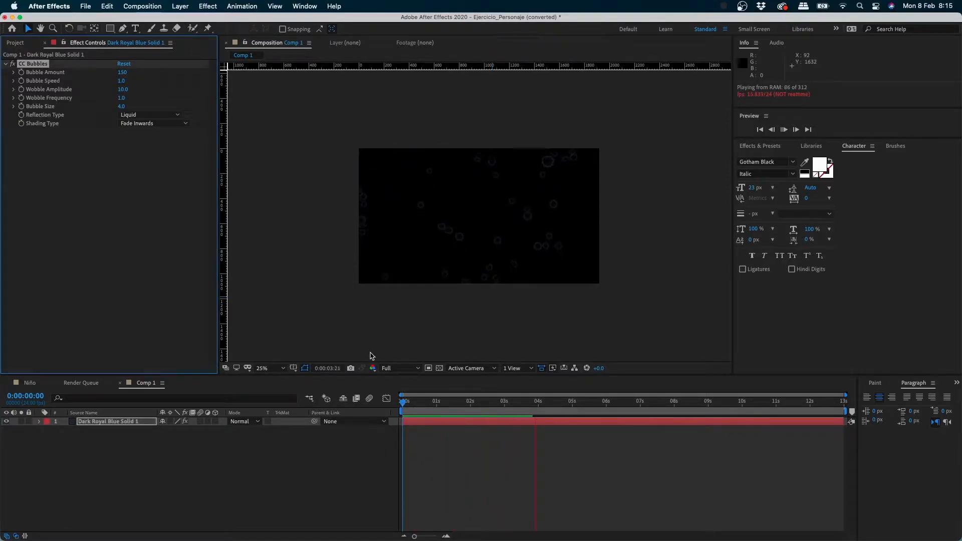
key("space")
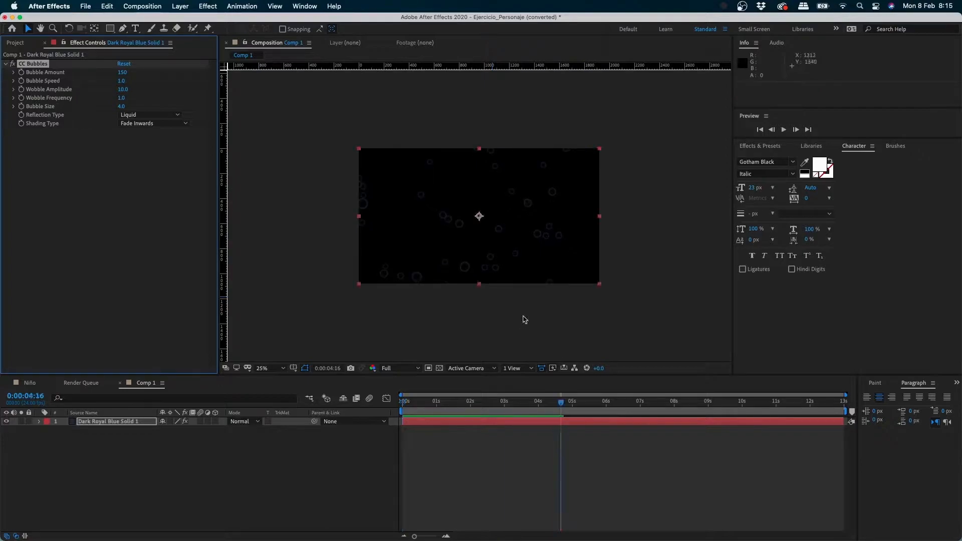
left_click(490, 208)
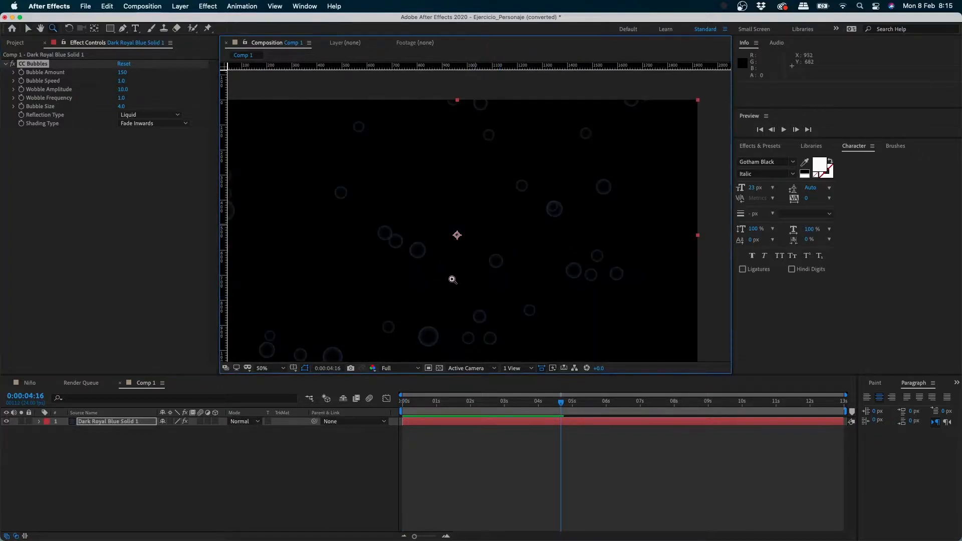
left_click_drag(457, 282, 500, 247)
left_click_drag(462, 376, 455, 429)
mouse_move(483, 296)
left_mouse_down()
mouse_move(457, 307)
mouse_move(479, 309)
left_mouse_up()
key("space")
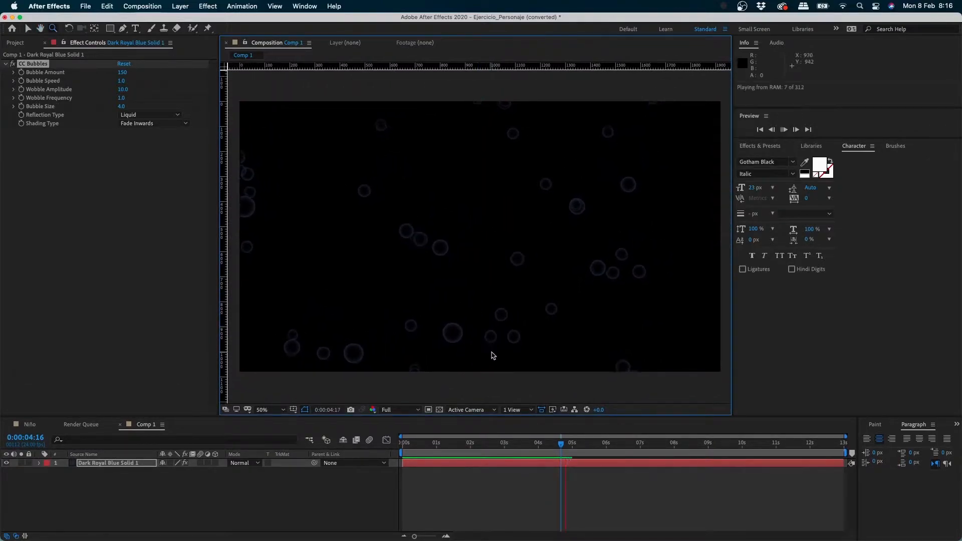
key("space")
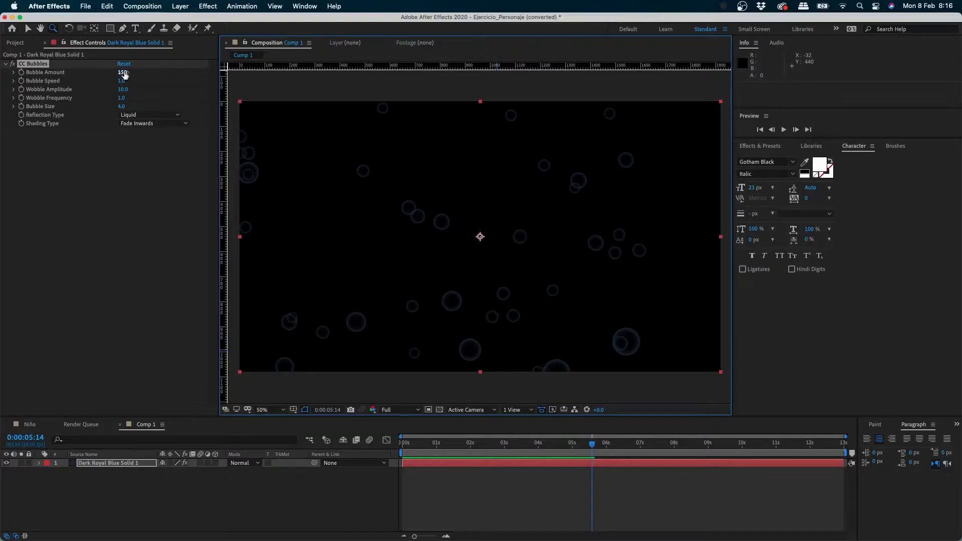
Step: Set CC Bubbles to amount 336, speed 1.5, wobble amplitude 27 and size 5.2, and preview the result from the start
left_click_drag(123, 72, 197, 92)
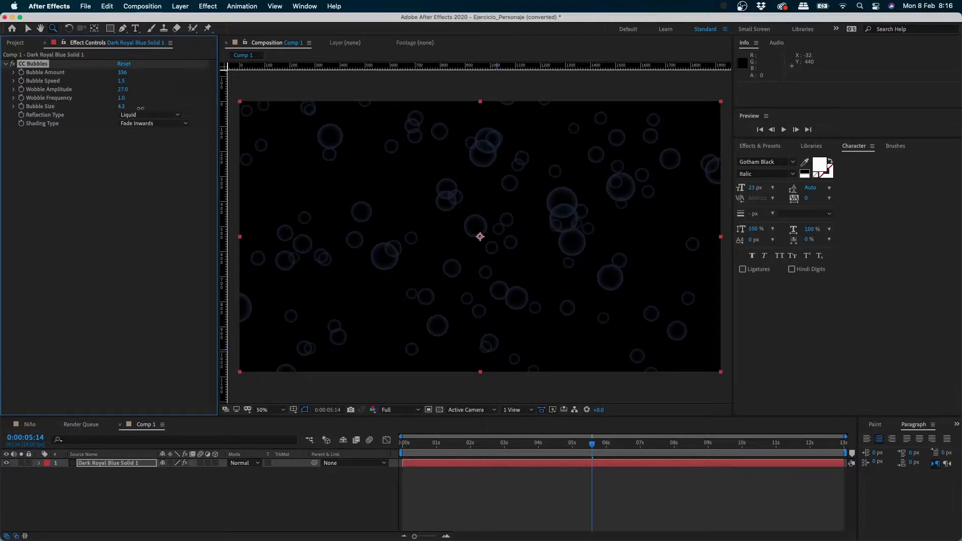
left_click_drag(153, 108, 185, 109)
left_click_drag(470, 444, 400, 443)
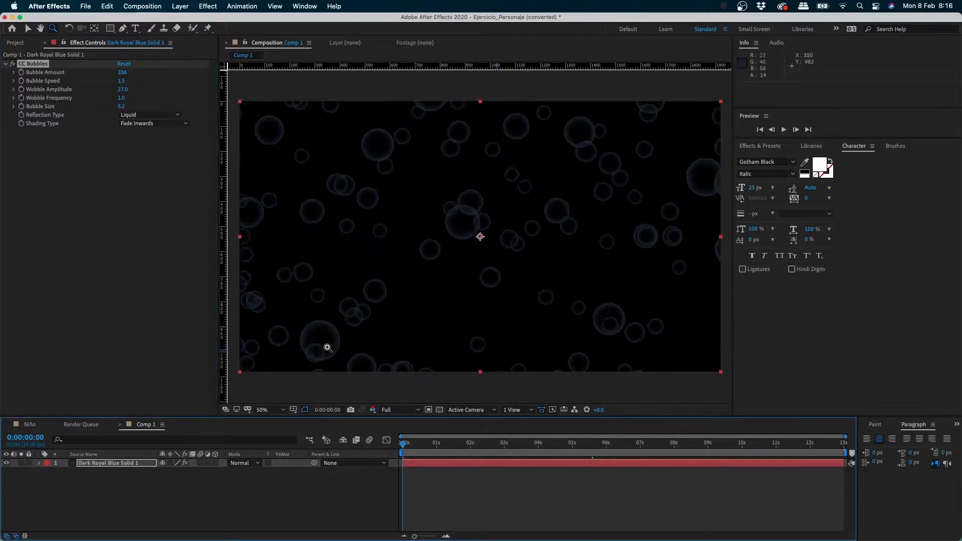
key("space")
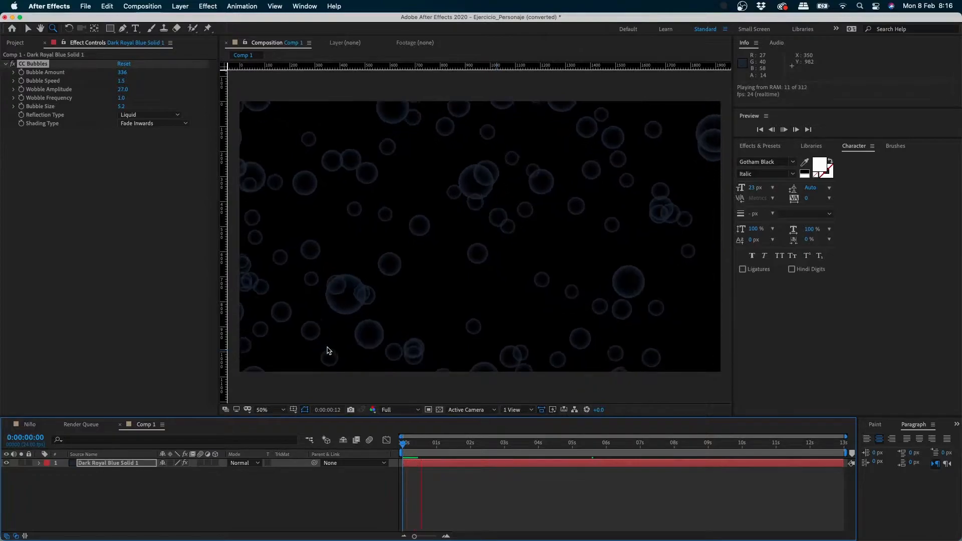
key("space")
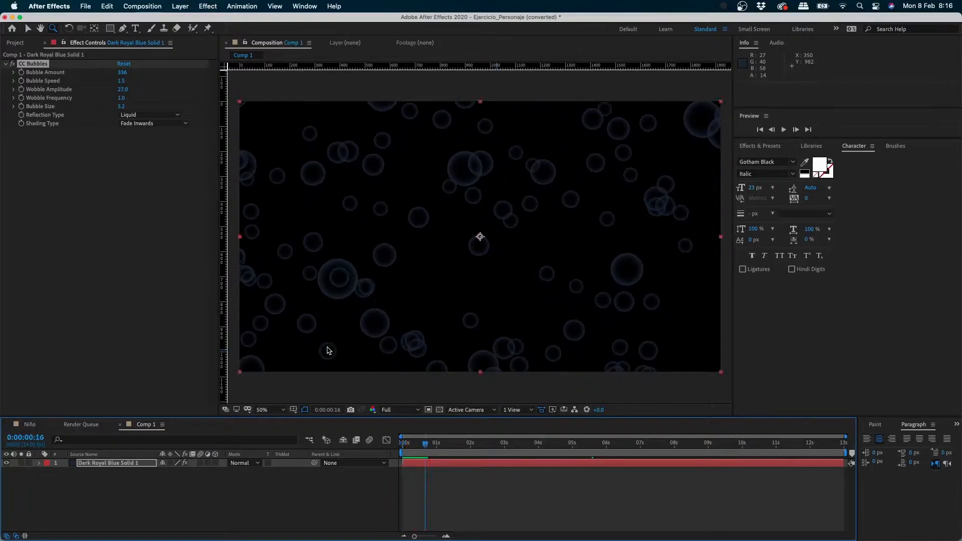
Step: Show the transparency grid behind the bubbles in the composition view
left_click(439, 410)
left_click(439, 411)
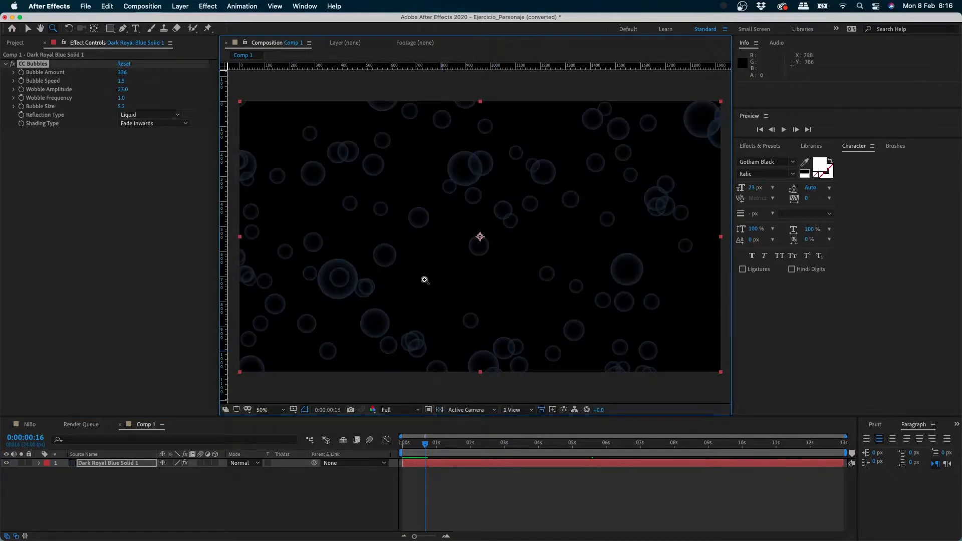
left_click(439, 411)
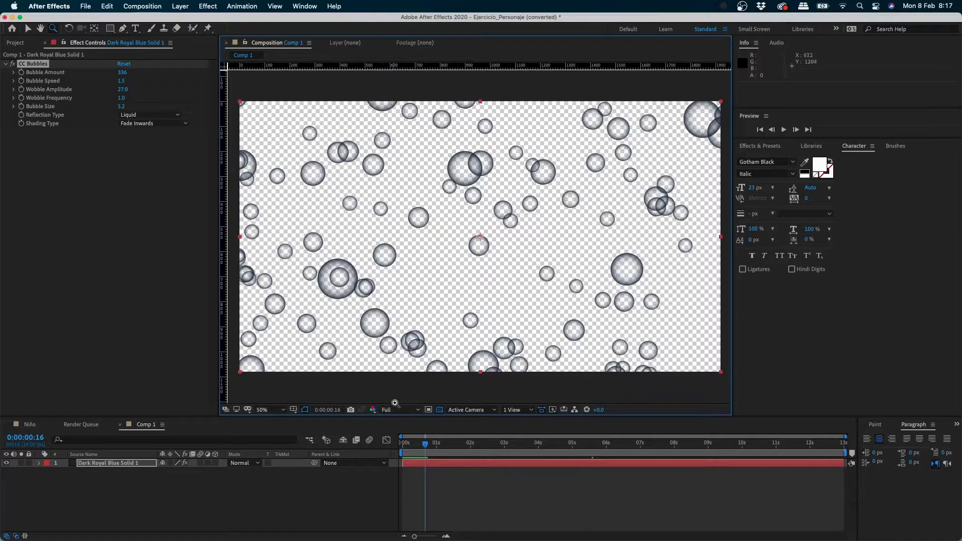
Step: Create a 1920 x 1080 px solid in red EB0019 and place it beneath the bubbles layer
left_click(358, 499)
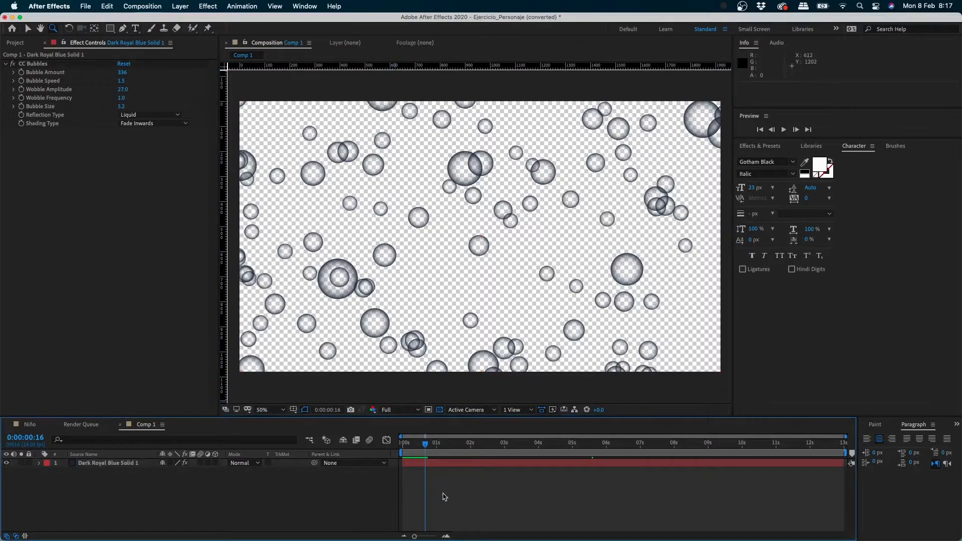
key("v")
key("super+y")
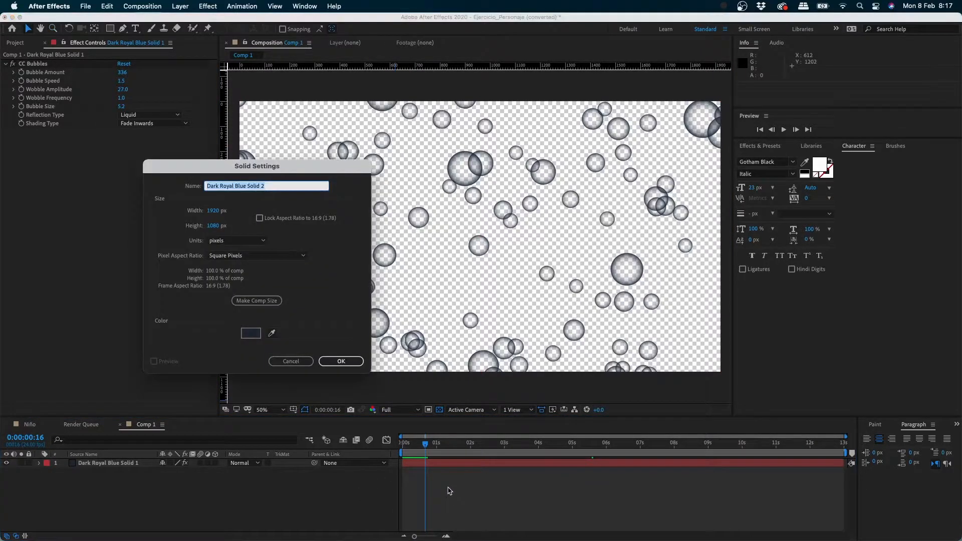
left_click(252, 331)
left_click(201, 220)
left_click(179, 232)
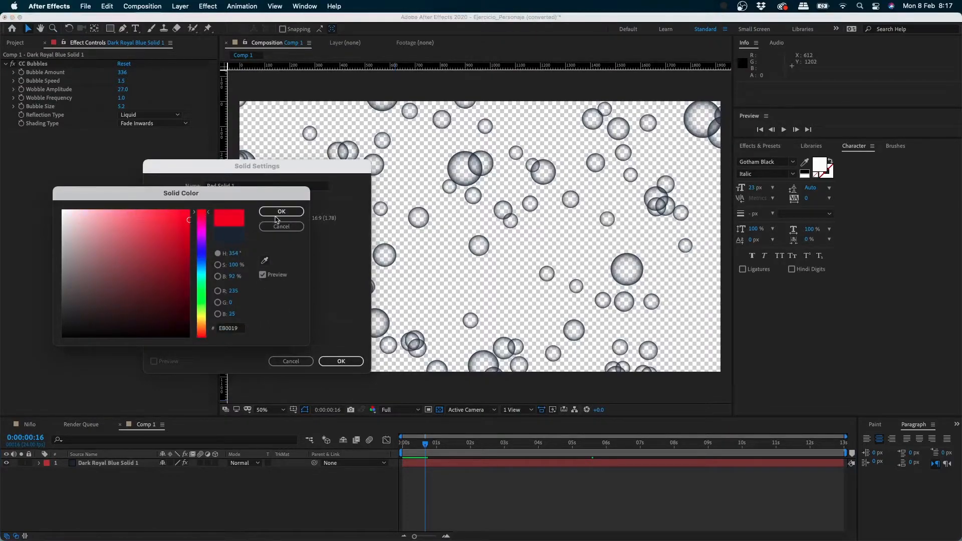
left_click(281, 211)
left_click(340, 361)
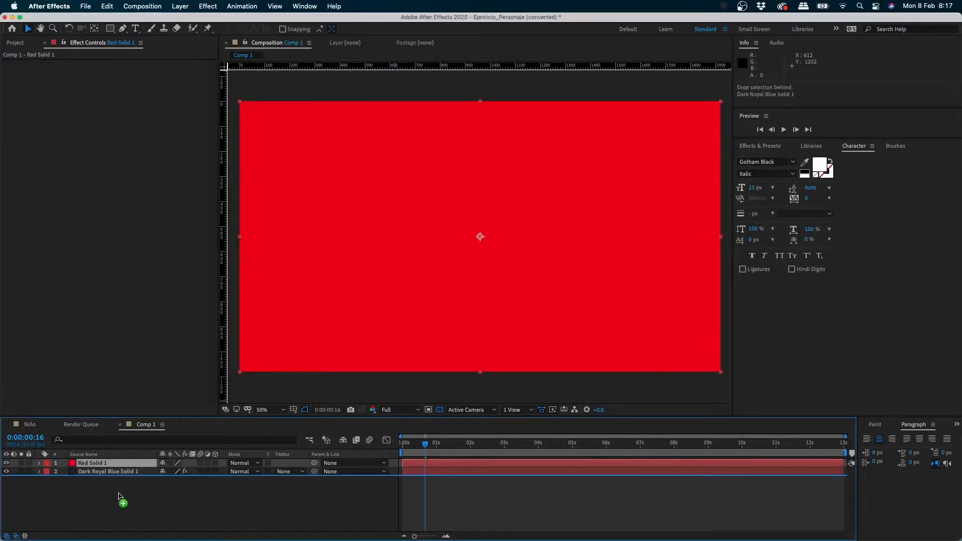
left_click_drag(118, 463, 125, 475)
Step: Find the Fill effect and apply it to the bubbles layer
key("super+Up")
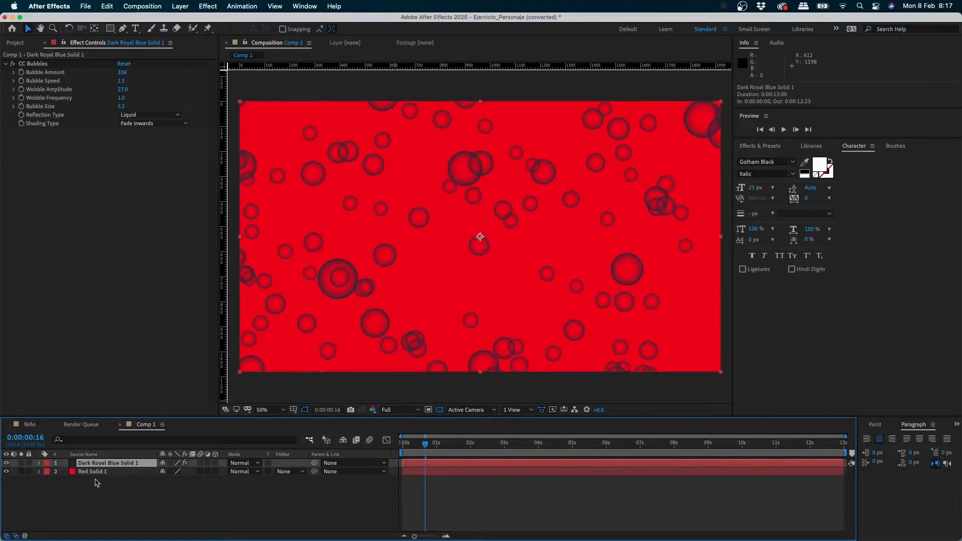
left_click(758, 146)
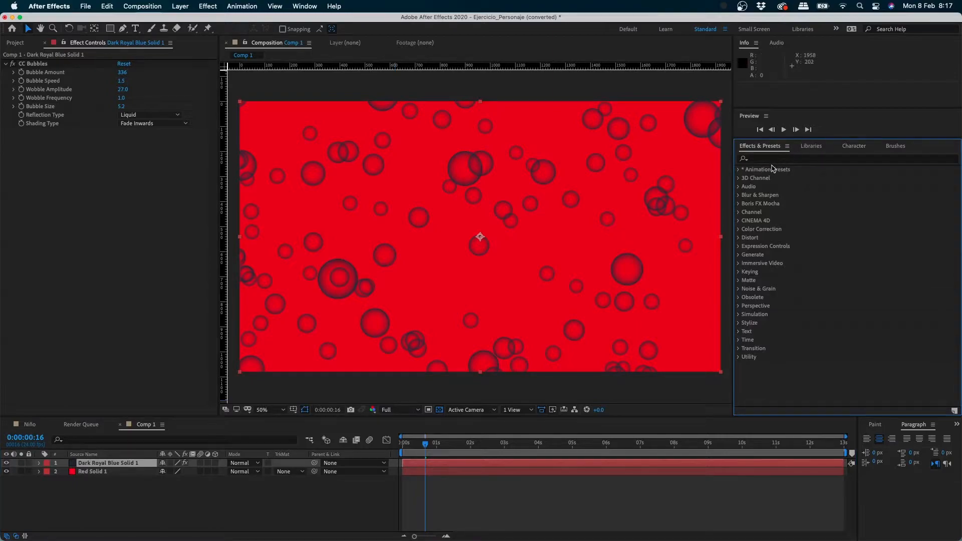
left_click(769, 159)
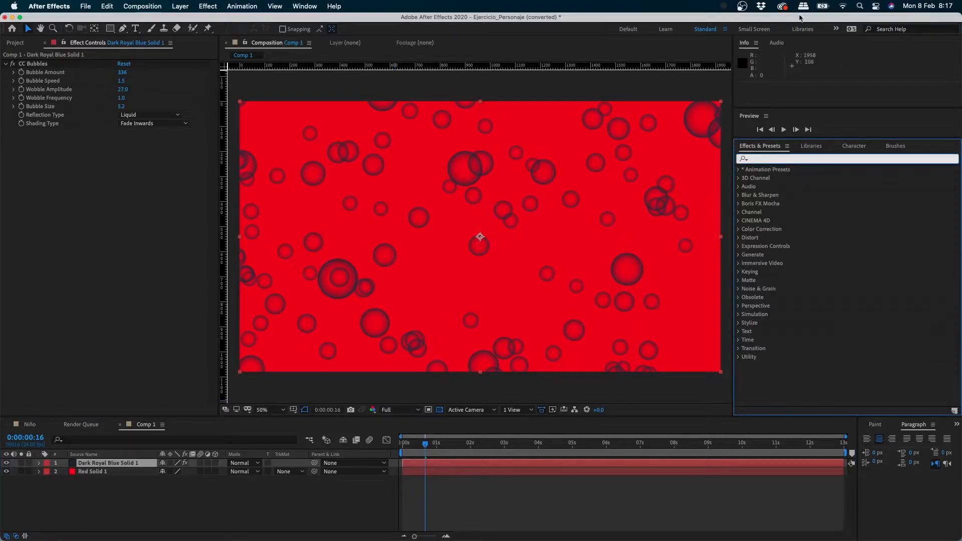
type("fill")
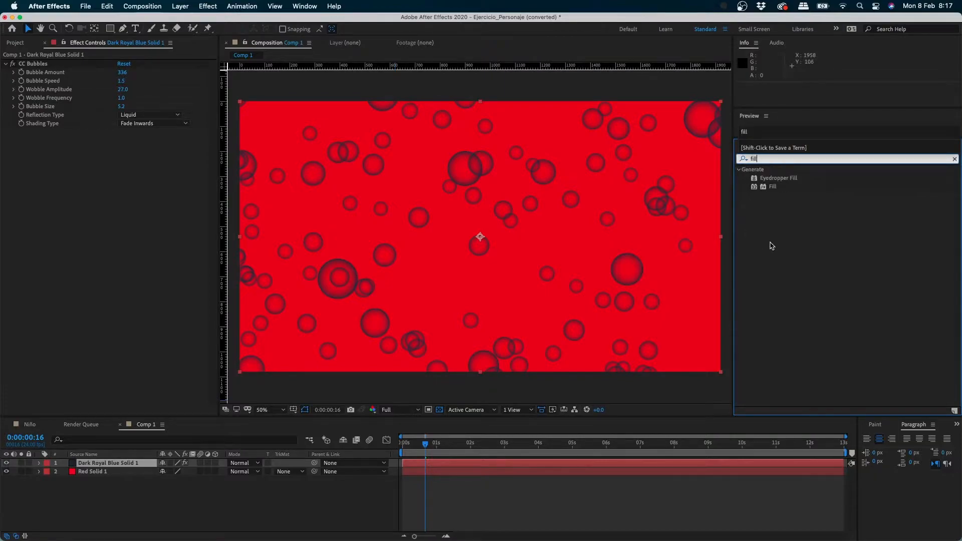
left_click_drag(775, 189, 145, 320)
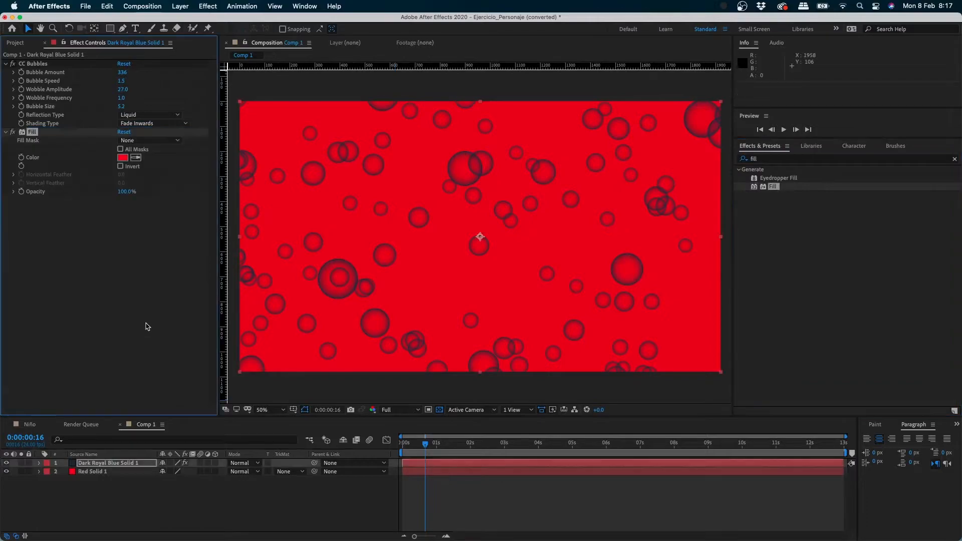
Step: Change the Fill colour of the bubbles to white
left_click(121, 157)
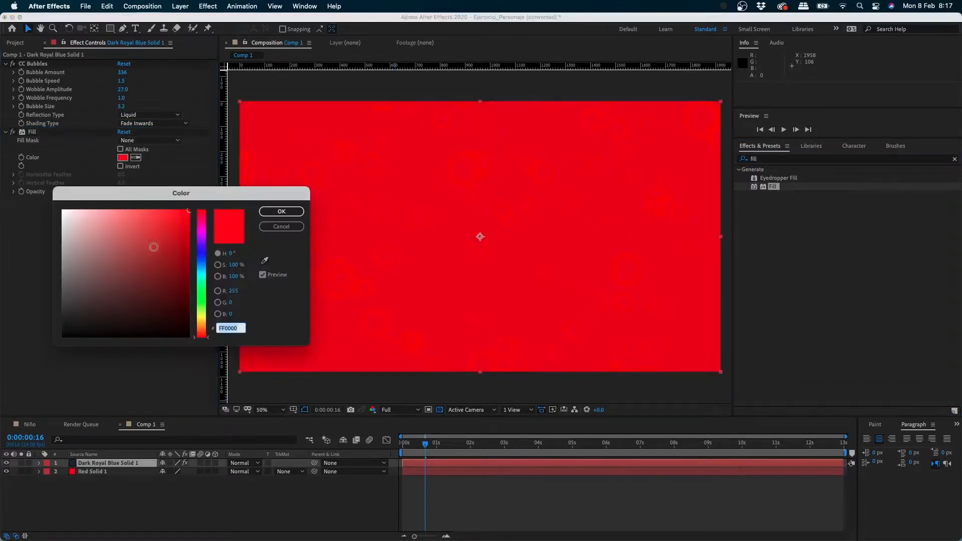
left_click(68, 210)
left_click(279, 212)
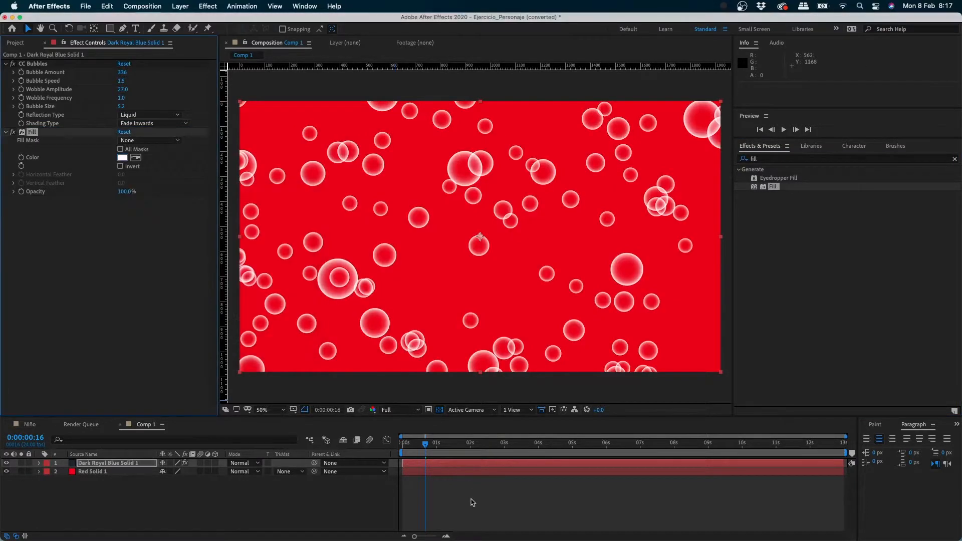
Step: Preview the white bubbles over the red background from the start of the composition
key("Home")
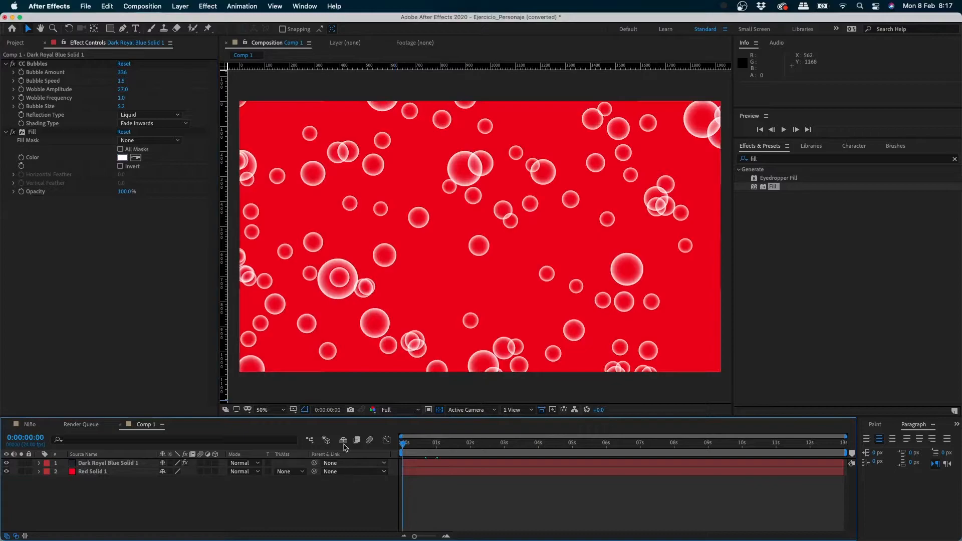
key("space")
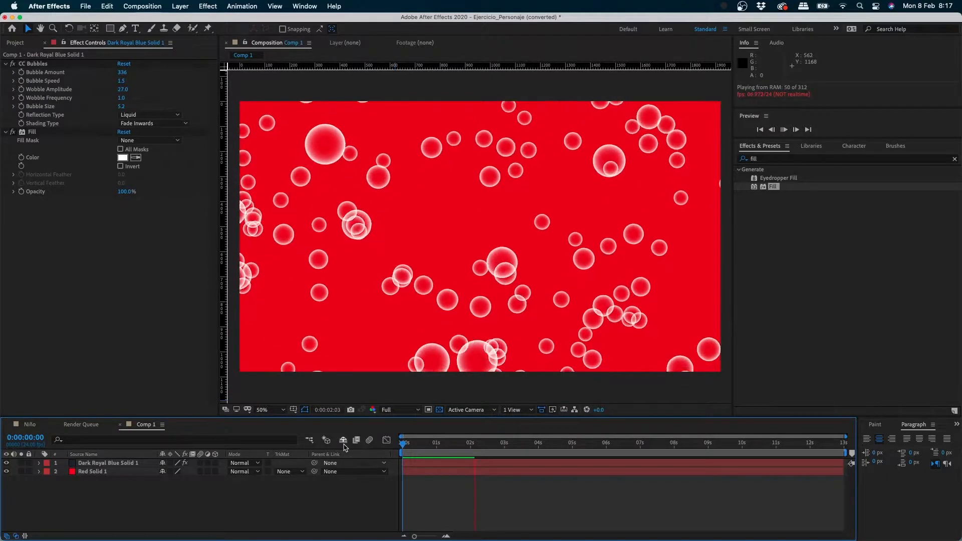
key("space")
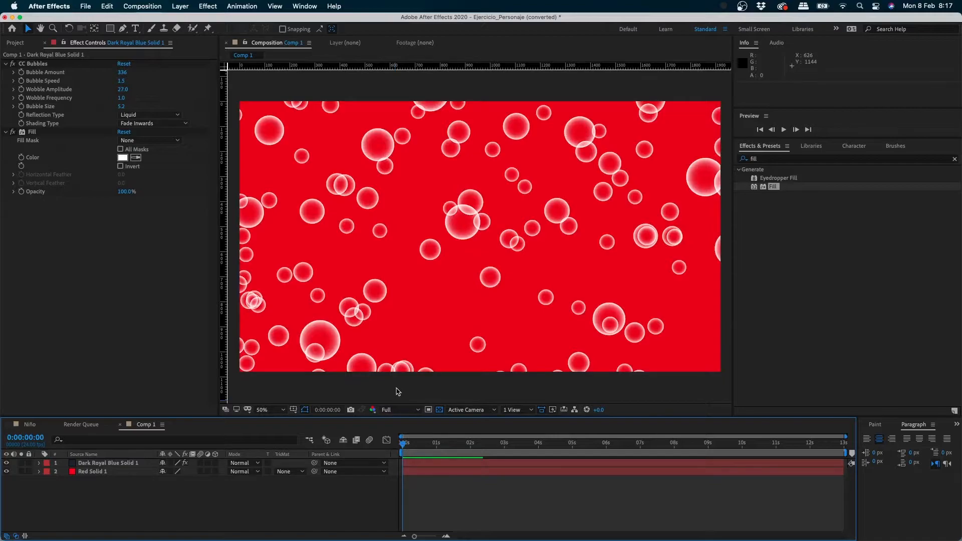
Step: Set the Bubble Amount of CC Bubbles to 50
left_click(122, 73)
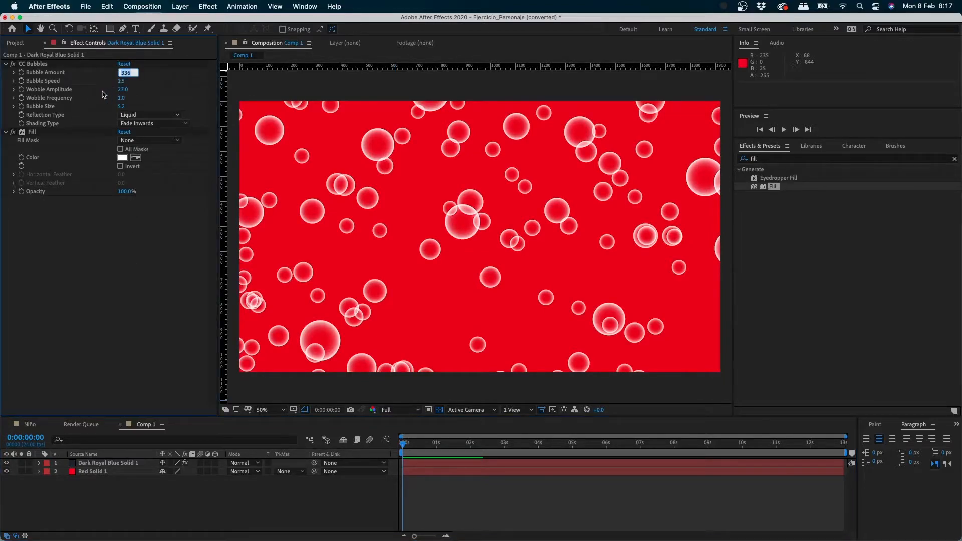
type("50")
key("Return")
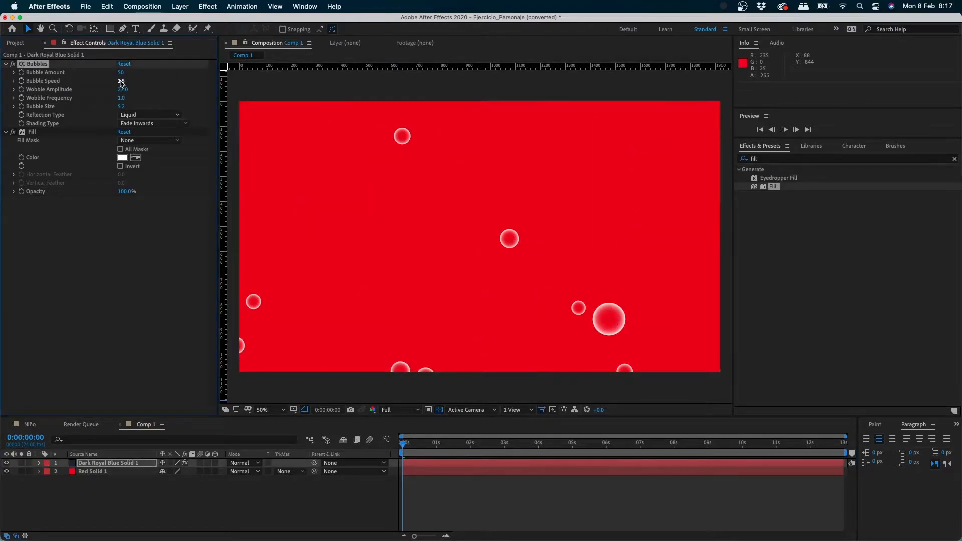
Step: Preview the bubbles and remove the CC Bubbles and Fill effects from the Dark Royal Blue solid
key("space")
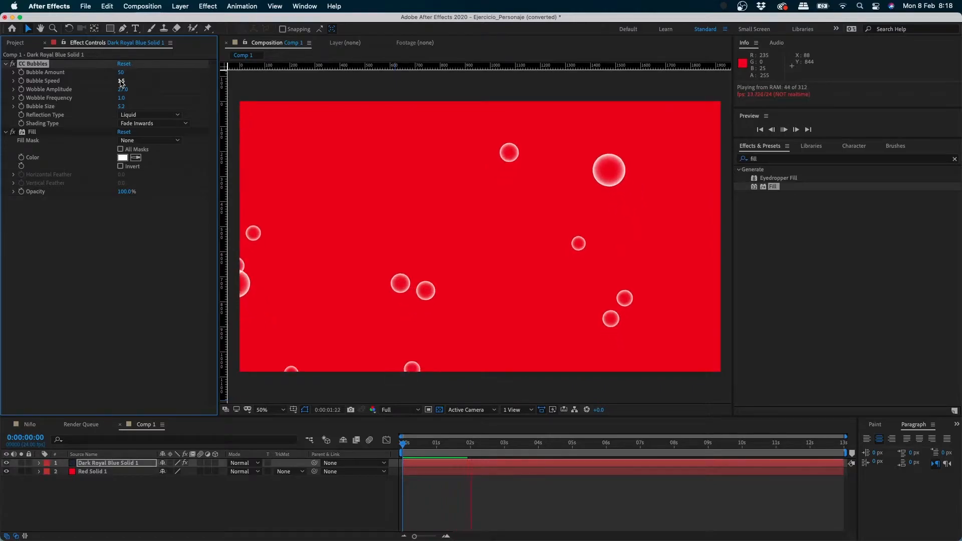
key("space")
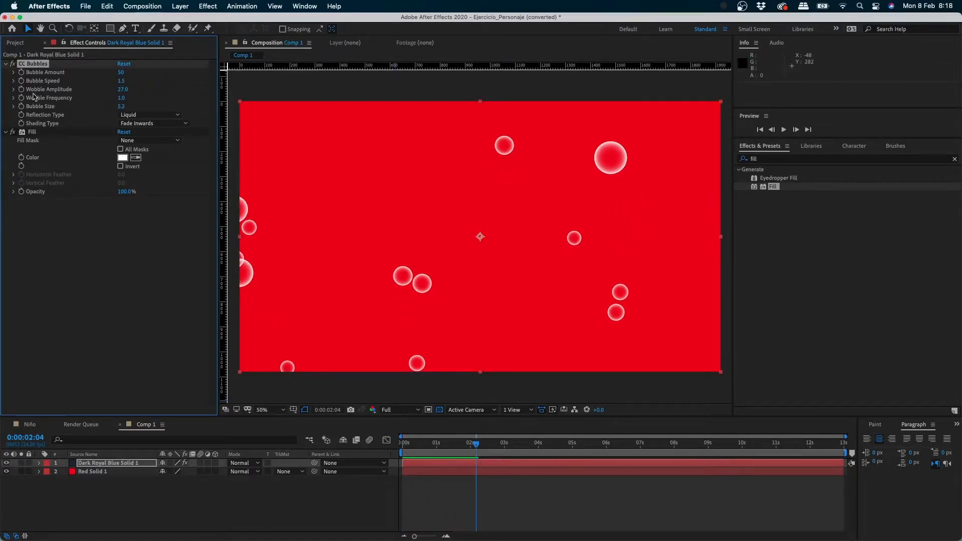
key("Delete")
left_click(31, 63)
key("Delete")
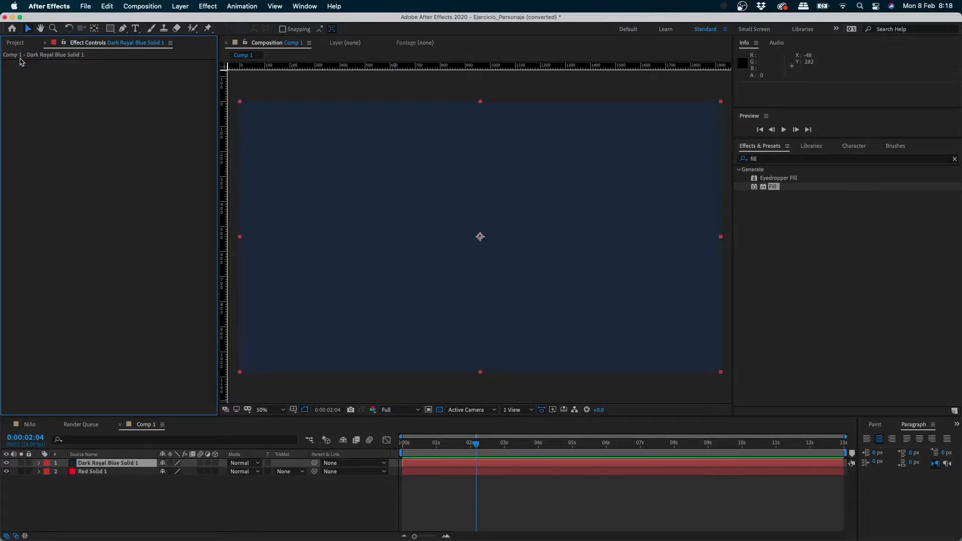
Step: Apply the CC Rainfall simulation effect to the Dark Royal Blue solid and preview the rain
left_click(207, 6)
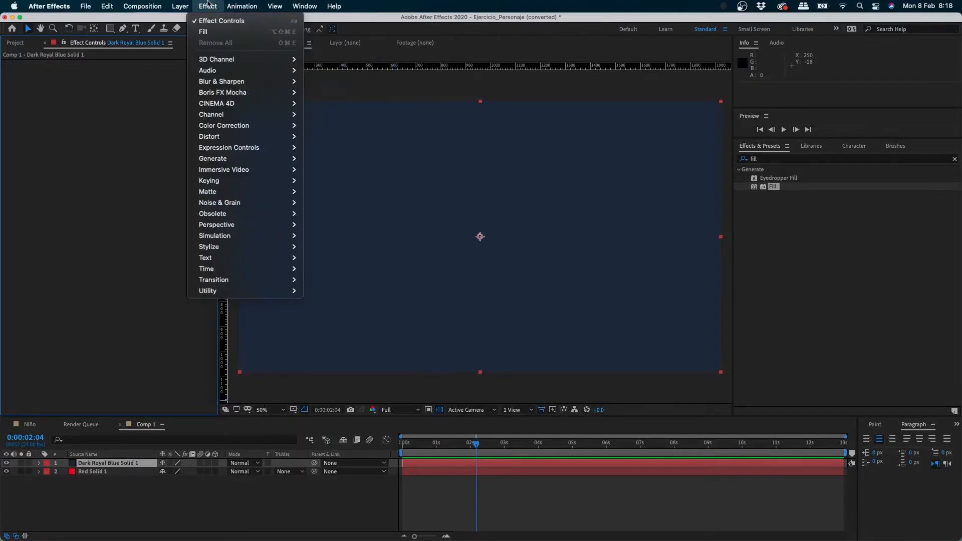
mouse_move(271, 236)
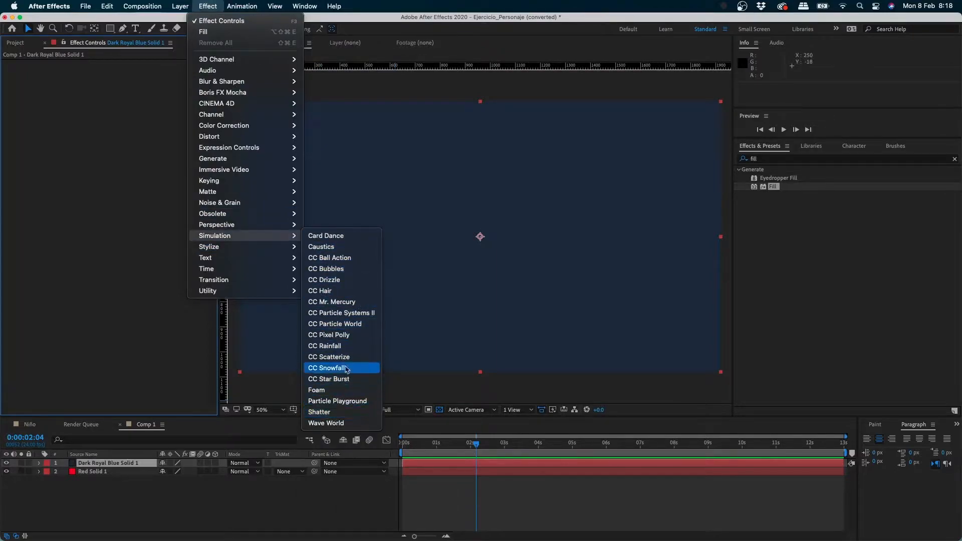
left_click(349, 351)
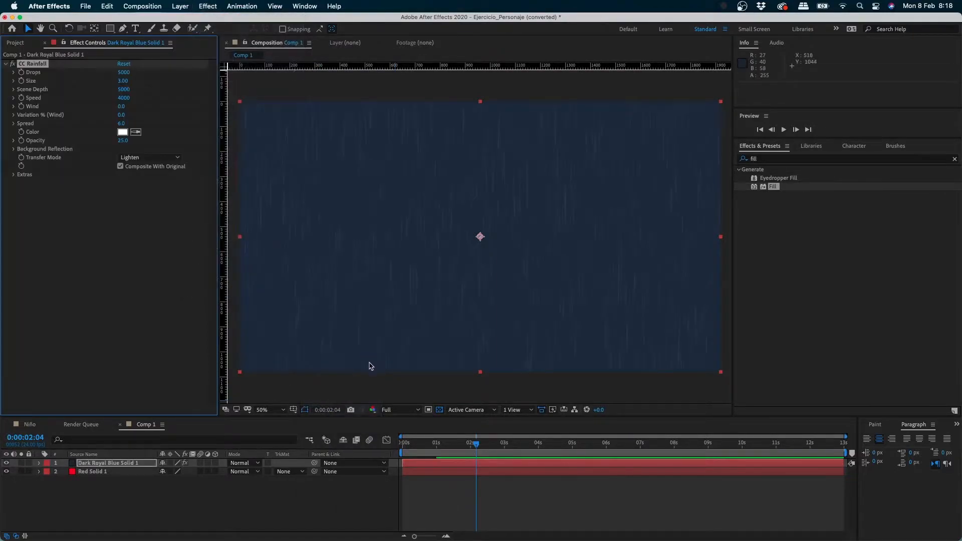
key("space")
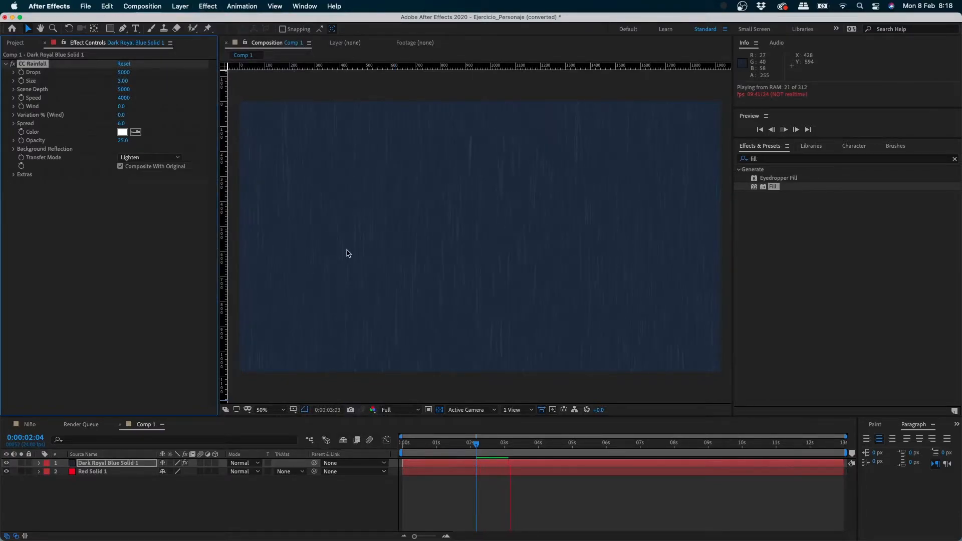
key("space")
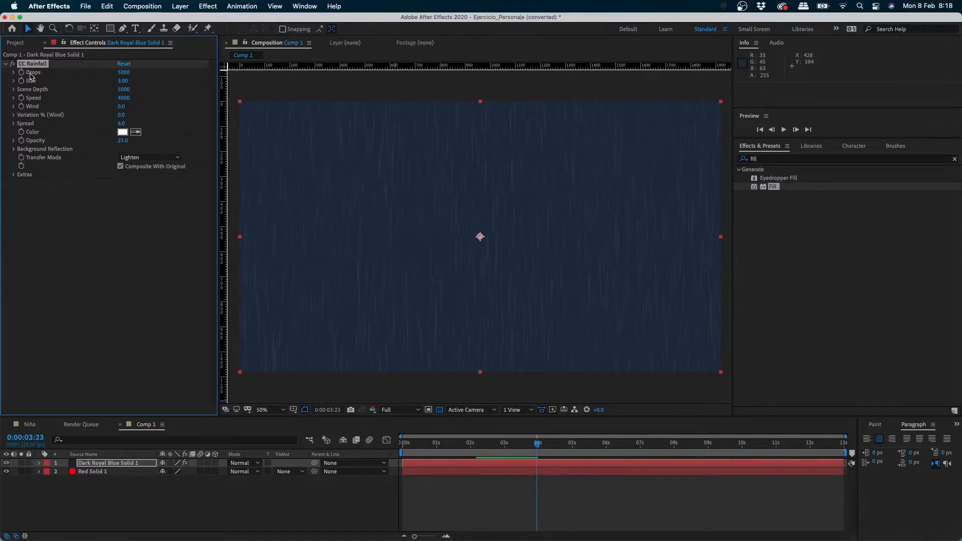
Step: Set CC Rainfall's Drops to 17400, Size to 3.85 and Wind to 800, and preview the slanted rain
left_click_drag(124, 72, 155, 103)
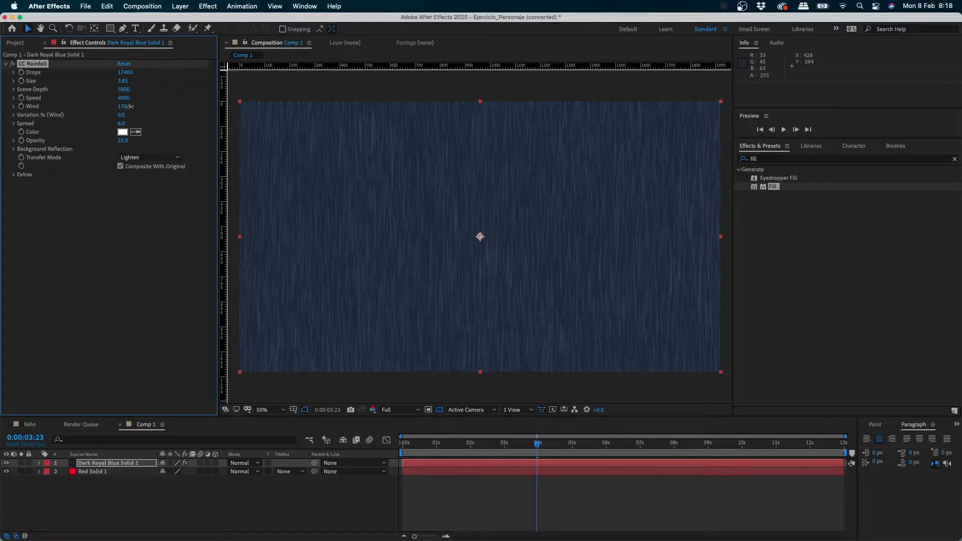
left_click_drag(130, 106, 170, 111)
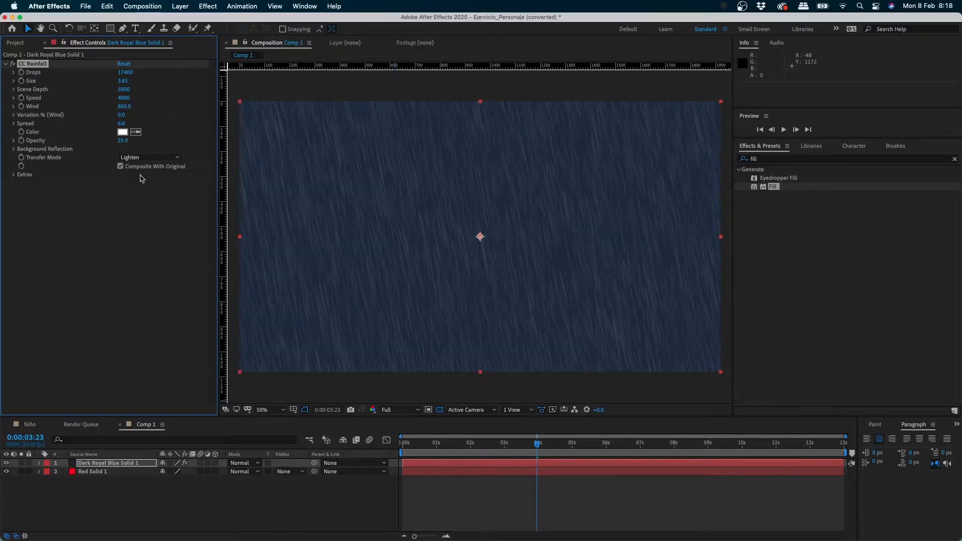
key("space")
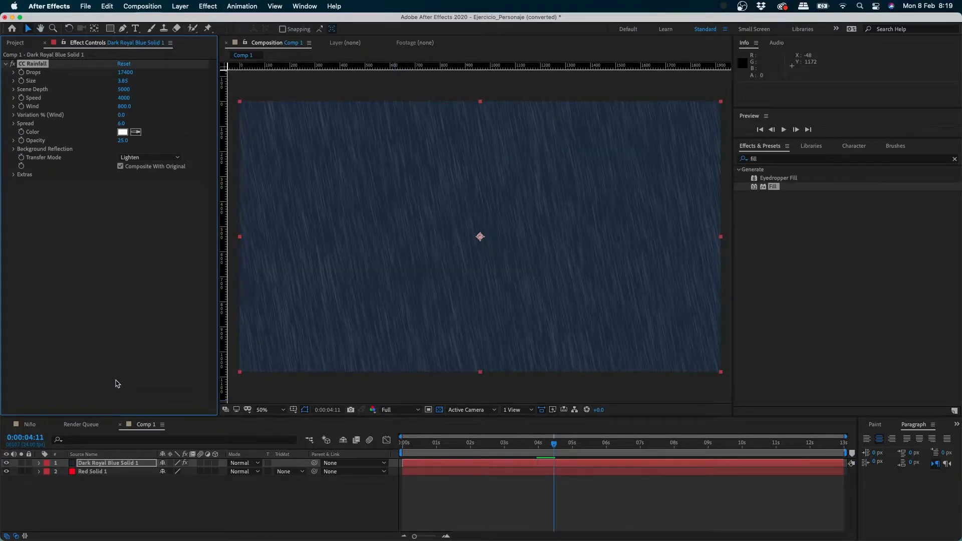
Step: Replace CC Rainfall with the CC Snowfall simulation effect on the Dark Royal Blue solid
key("Delete")
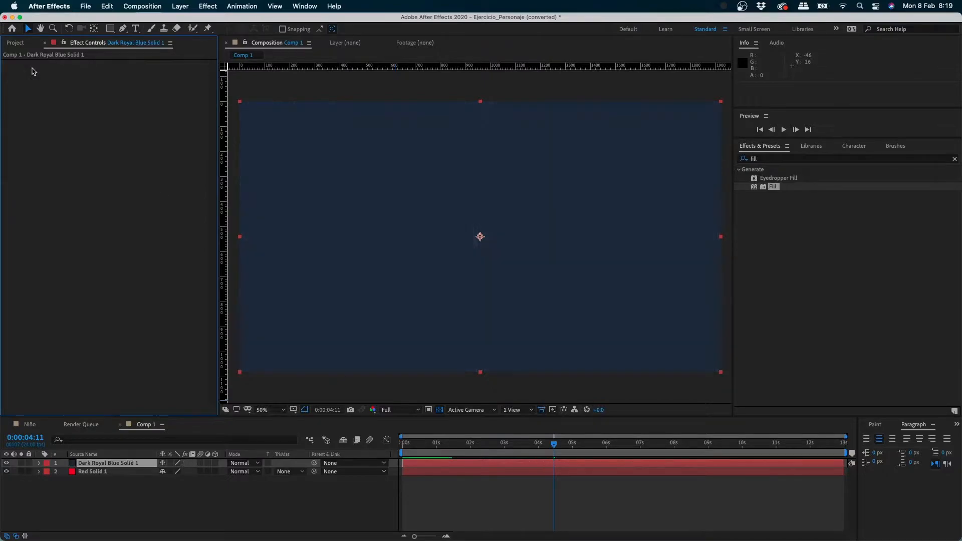
left_click(244, 6)
mouse_move(208, 6)
mouse_move(247, 234)
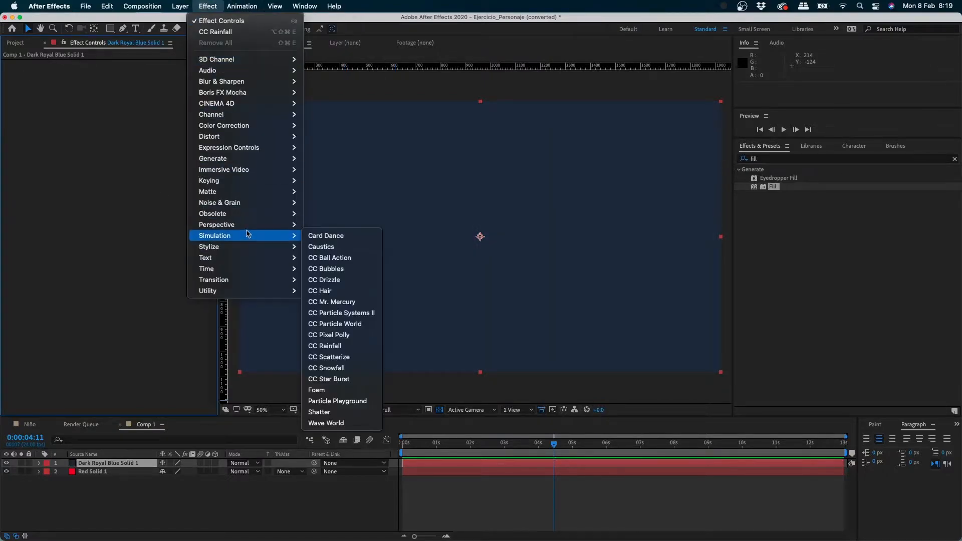
left_click(340, 372)
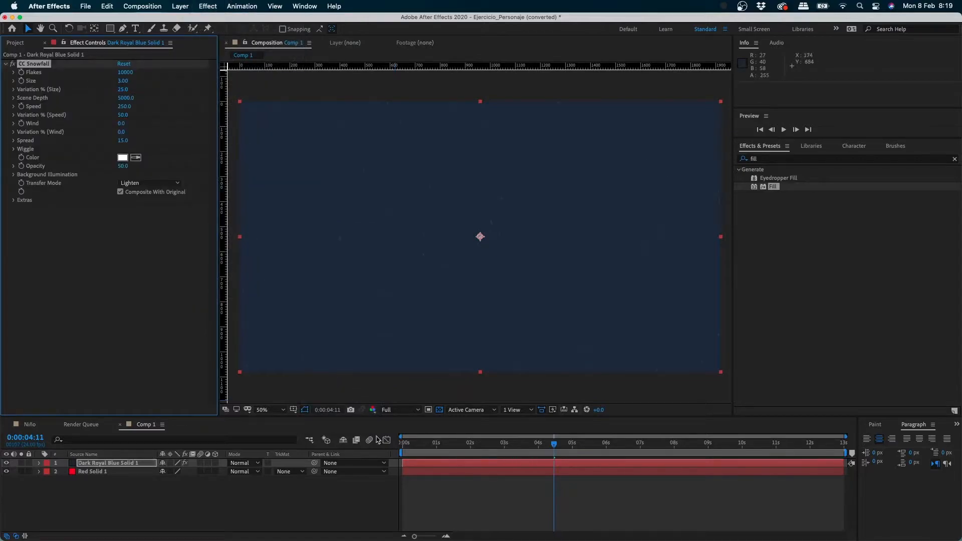
Step: Preview the snowfall from the start of the composition
left_click_drag(411, 444, 333, 444)
key("space")
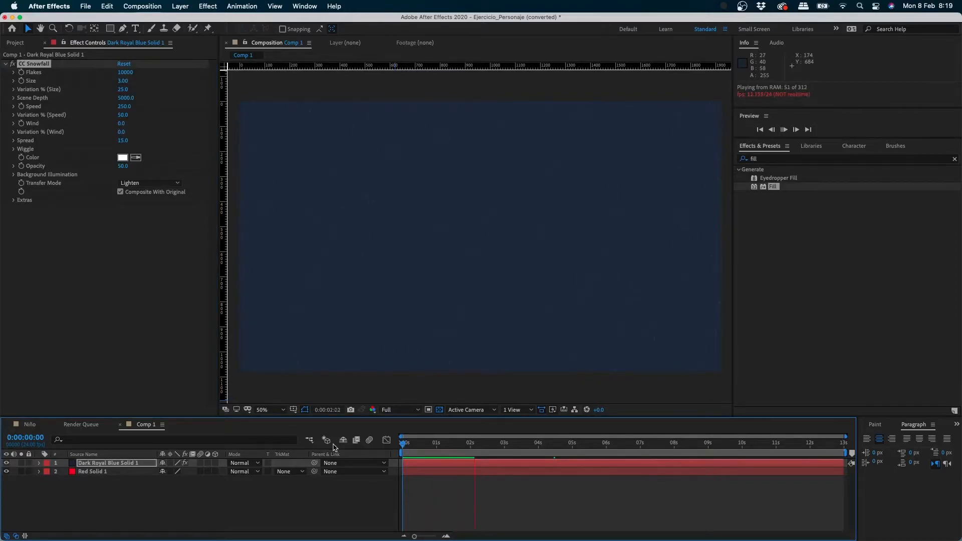
key("space")
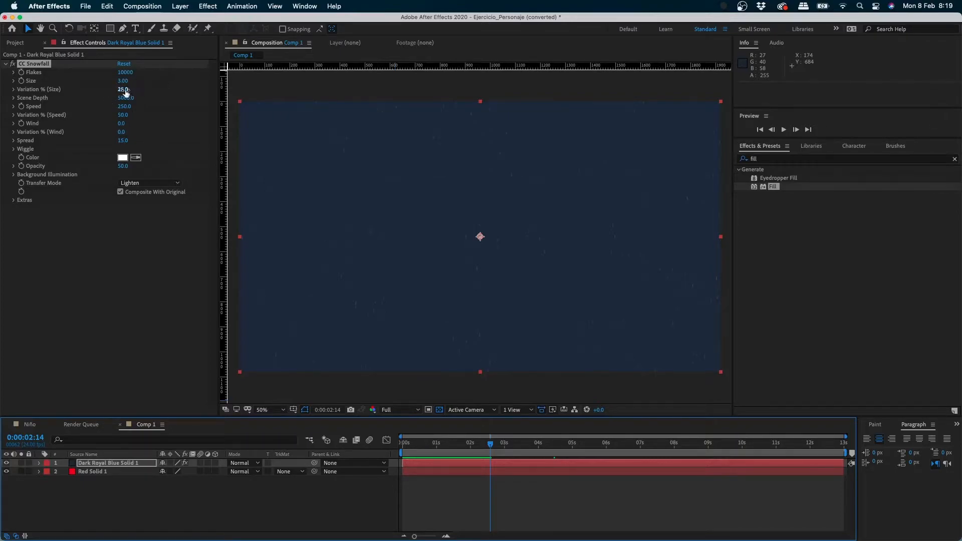
Step: Set CC Snowfall's Size to 15, Speed to 412 and Wind to 1223, and preview the wind-blown snow
left_click_drag(124, 81, 238, 78)
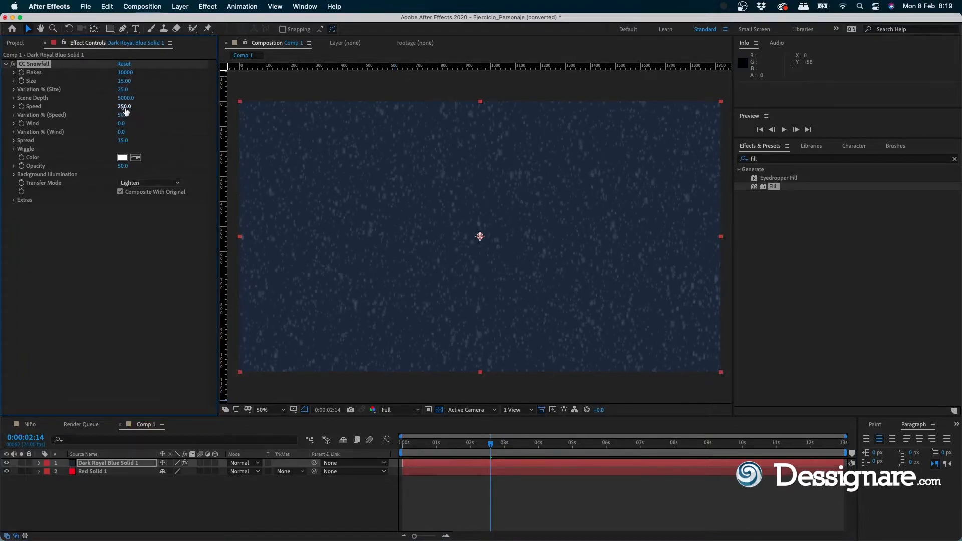
left_click_drag(124, 107, 202, 102)
left_click_drag(123, 122, 576, 15)
key("space")
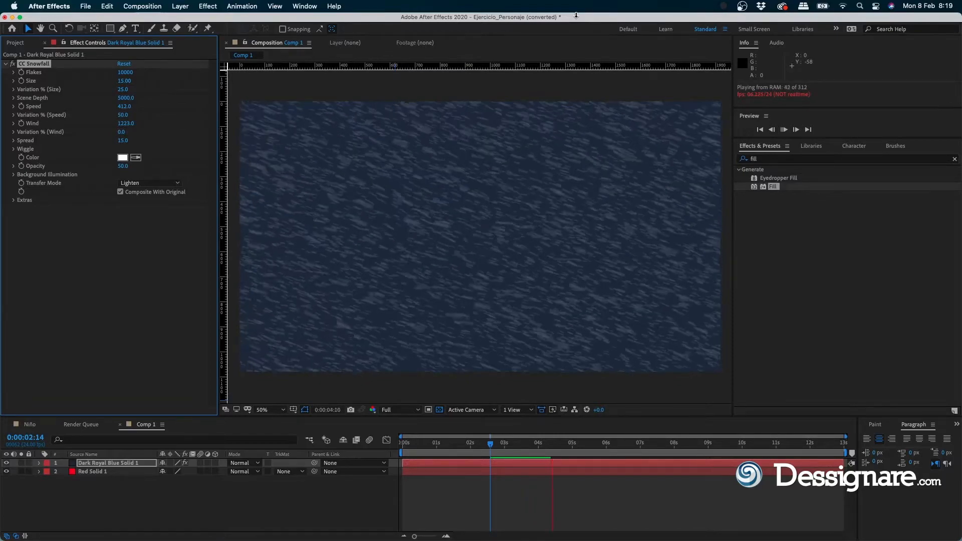
key("space")
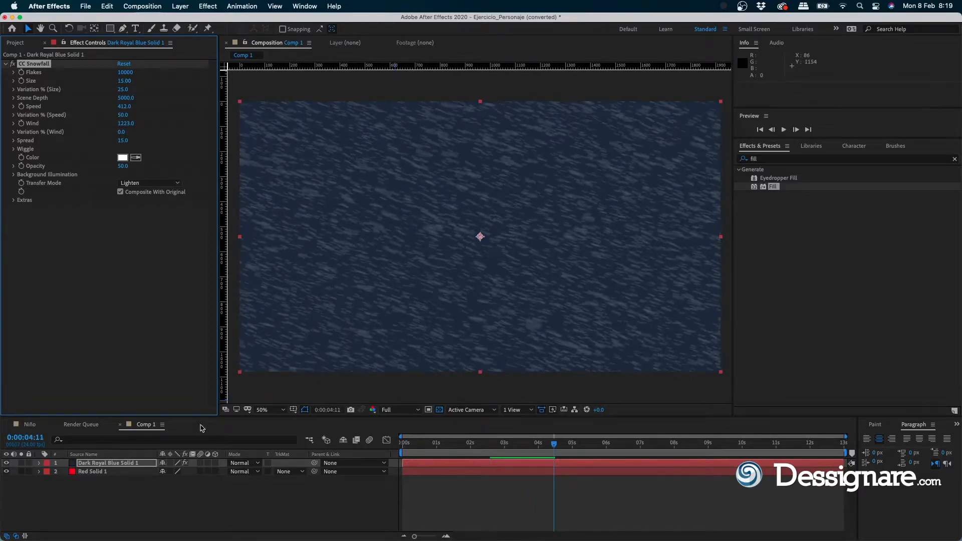
Step: Replace CC Snowfall with the CC Star Burst simulation effect on the Dark Royal Blue solid
key("Delete")
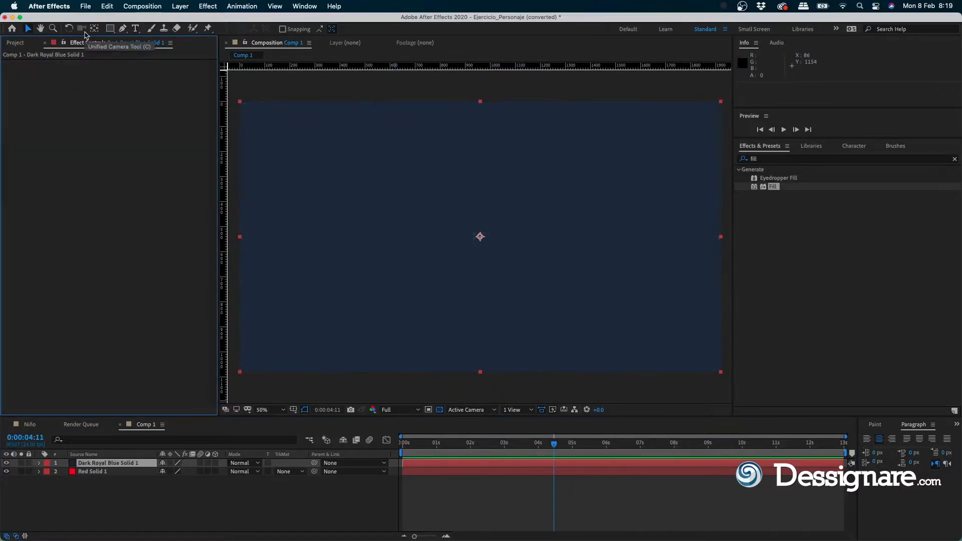
left_click(208, 5)
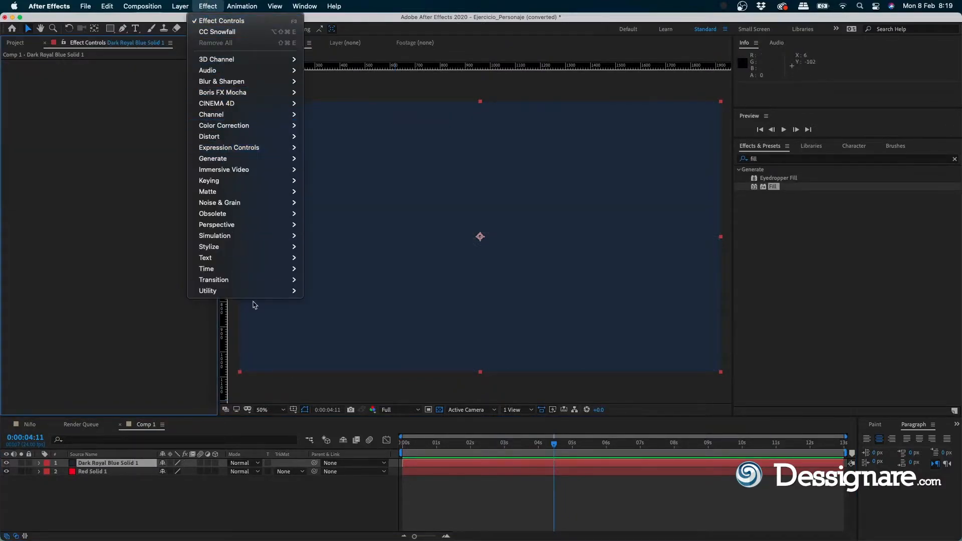
mouse_move(303, 240)
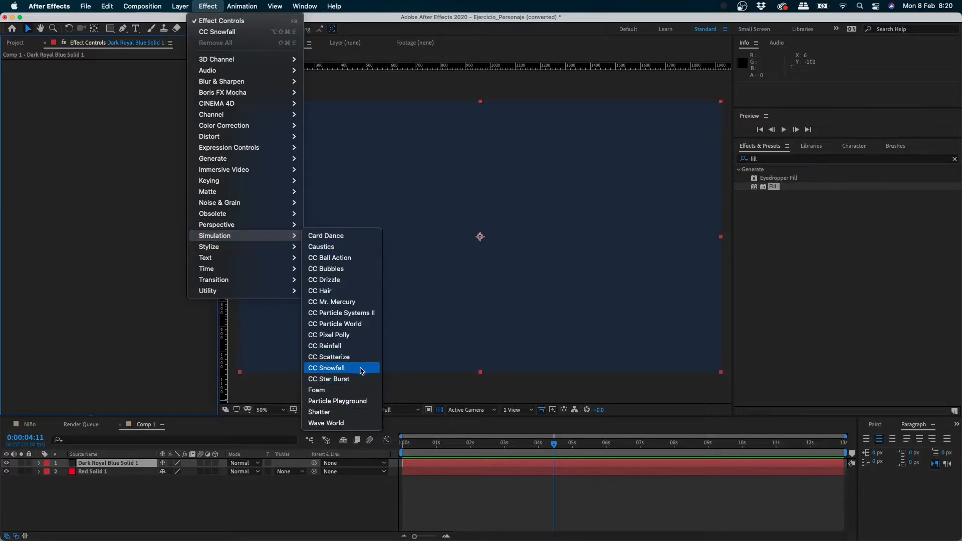
left_click(360, 379)
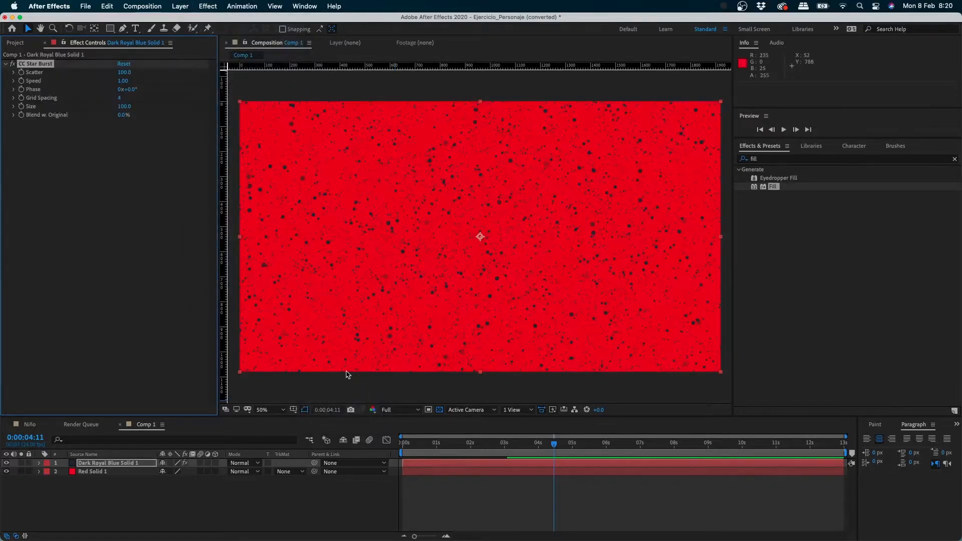
Step: Change the colour of the red background solid to black (000000)
left_click(93, 471)
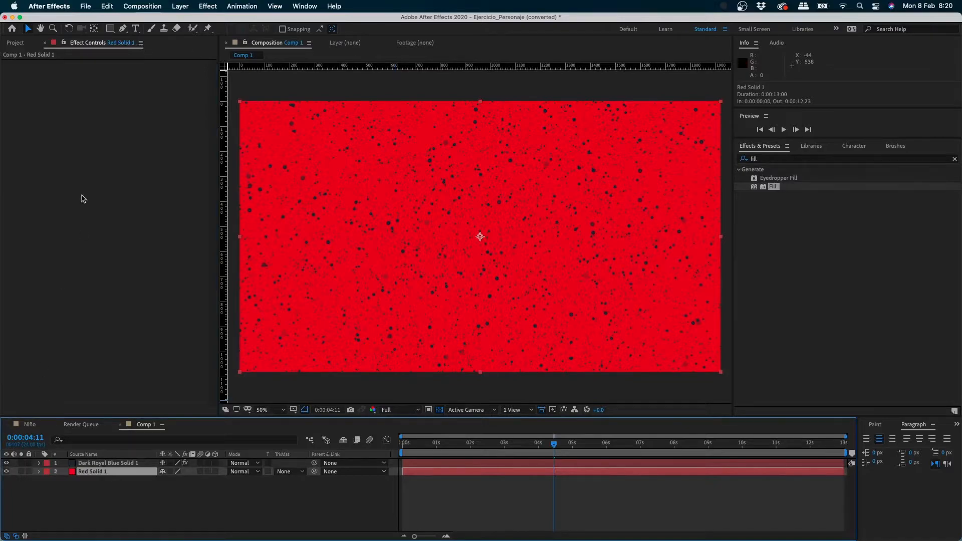
key("super+shift+y")
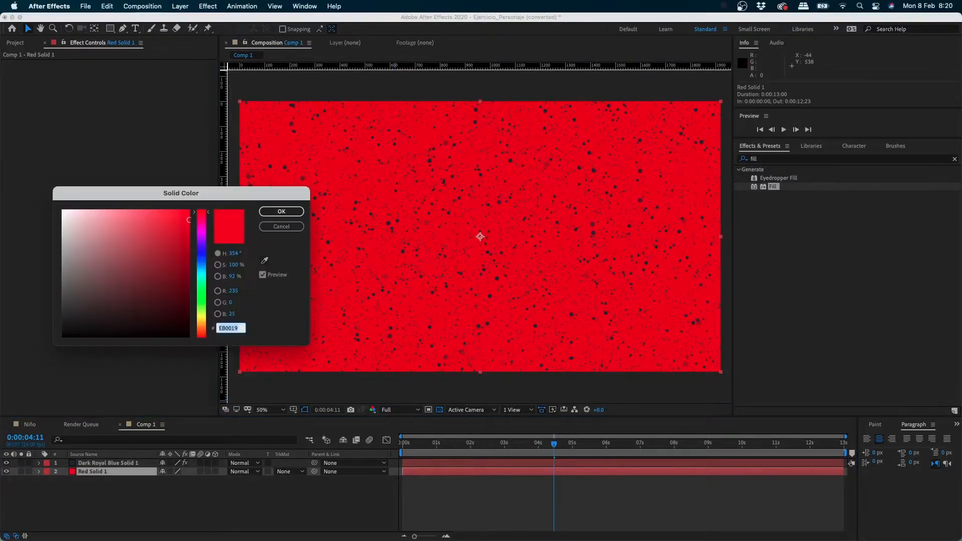
left_click(129, 309)
left_click(281, 211)
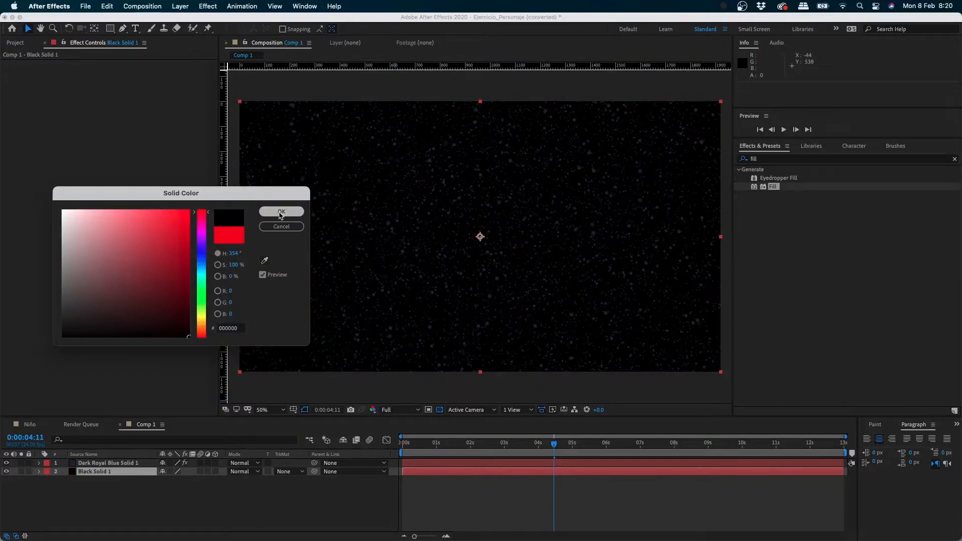
Step: Preview the star burst over the black background from the start of the composition
left_click_drag(456, 443, 361, 451)
key("space")
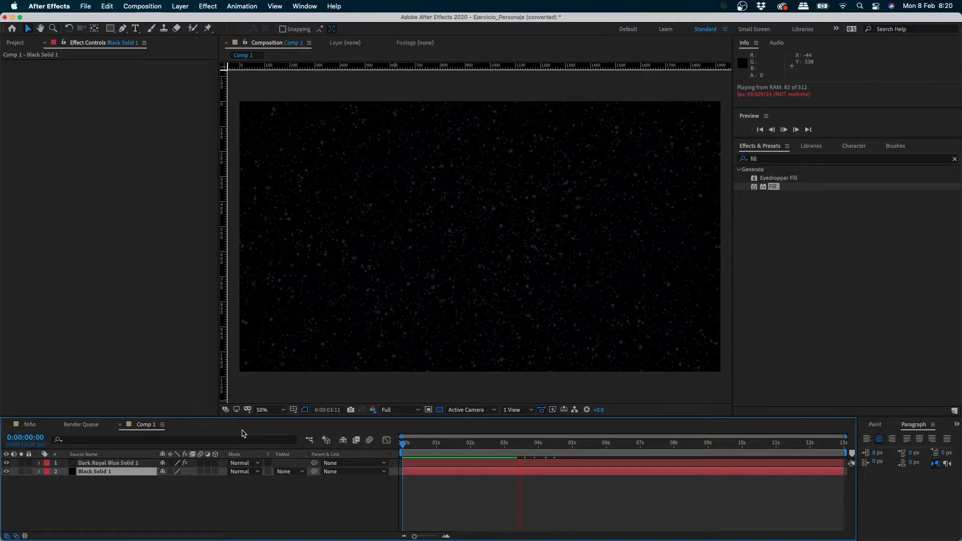
key("space")
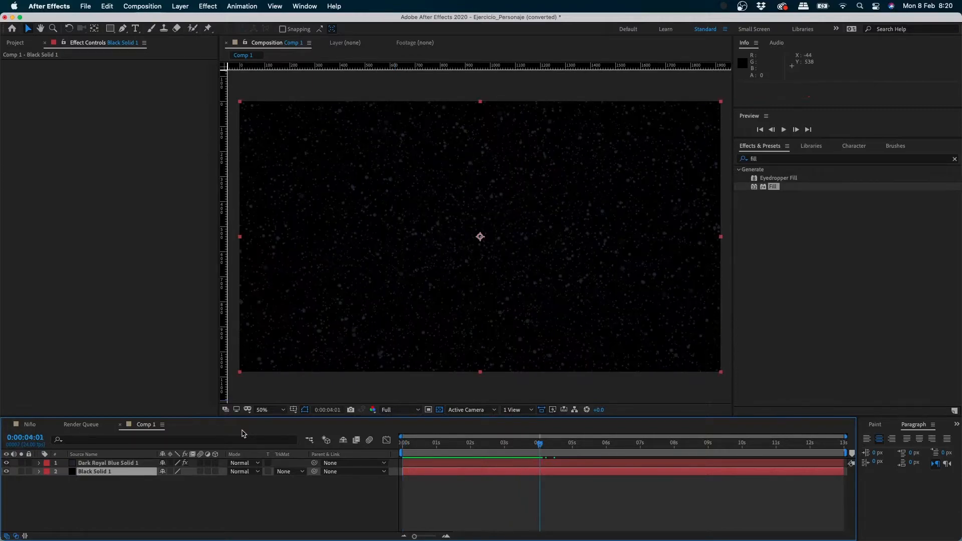
Step: Set the Grid Spacing of CC Star Burst on the Dark Royal Blue solid to 32 and preview the particles
left_click(108, 463)
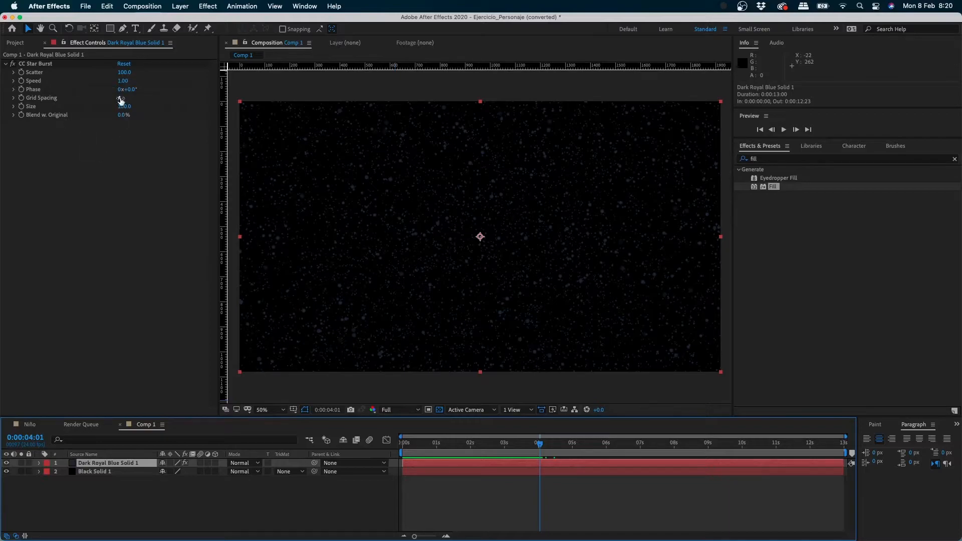
left_click(182, 102)
key("super+z")
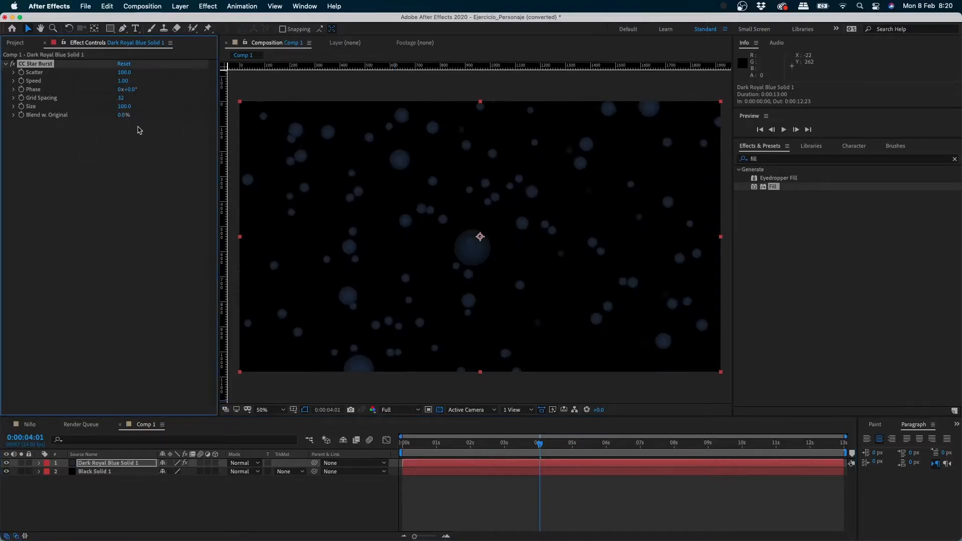
key("space")
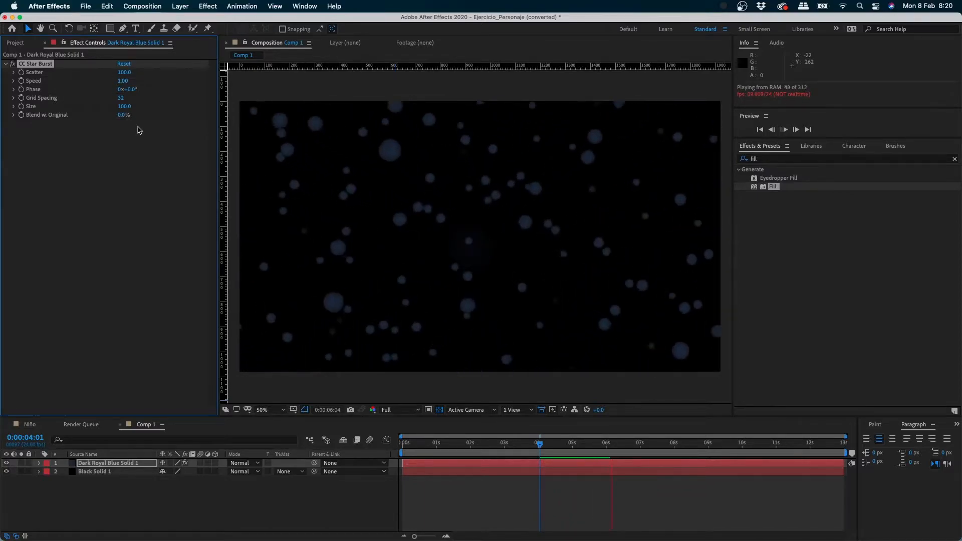
key("space")
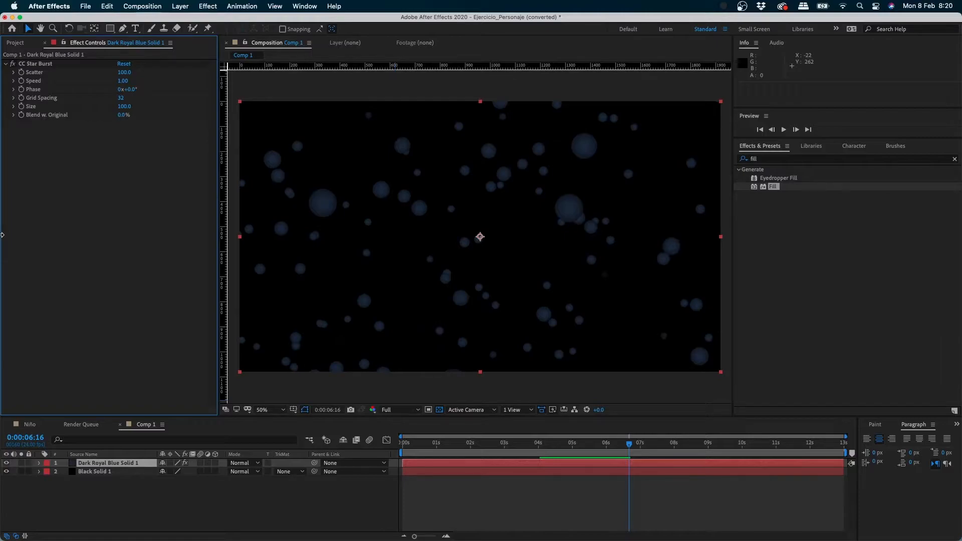
Step: Replace CC Star Burst with the CC Particle World simulation effect on the Dark Royal Blue solid
left_click(46, 65)
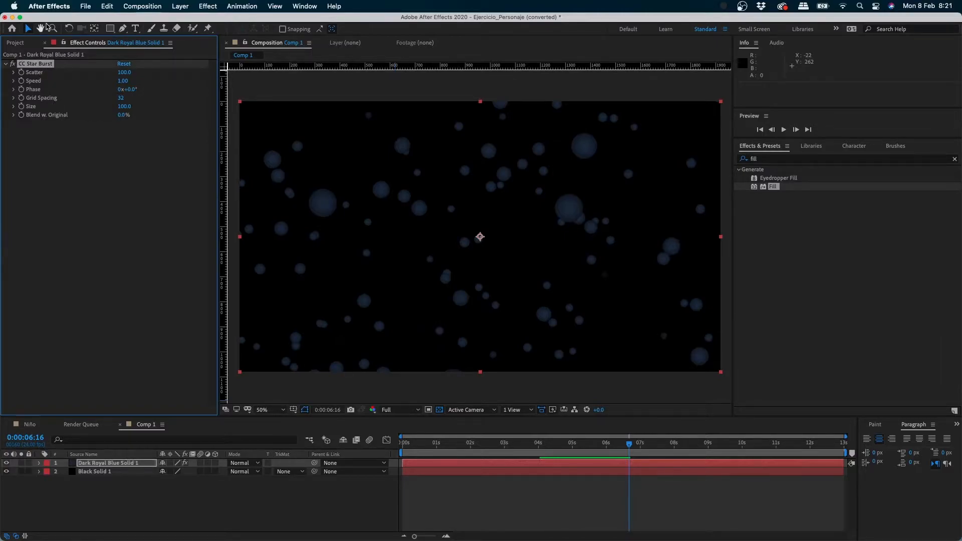
key("Delete")
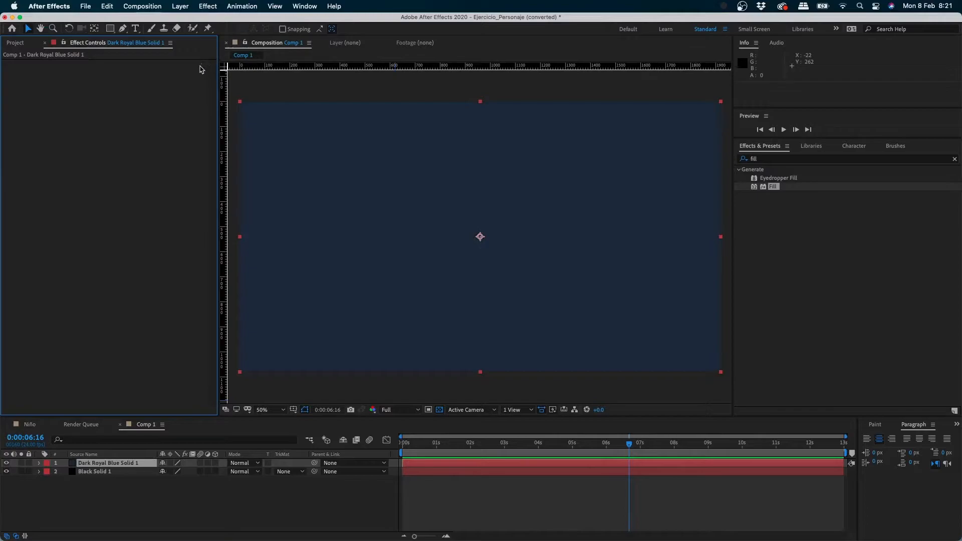
left_click(210, 6)
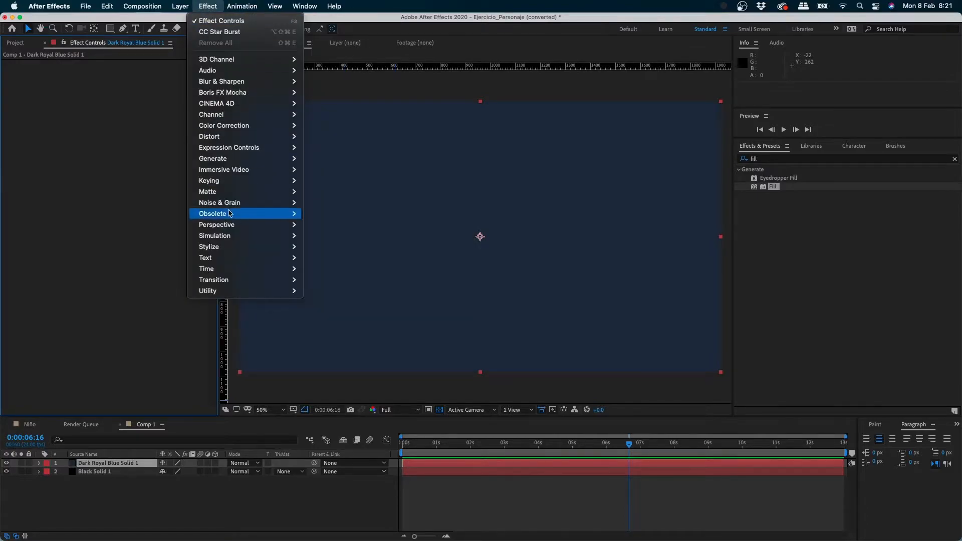
mouse_move(258, 236)
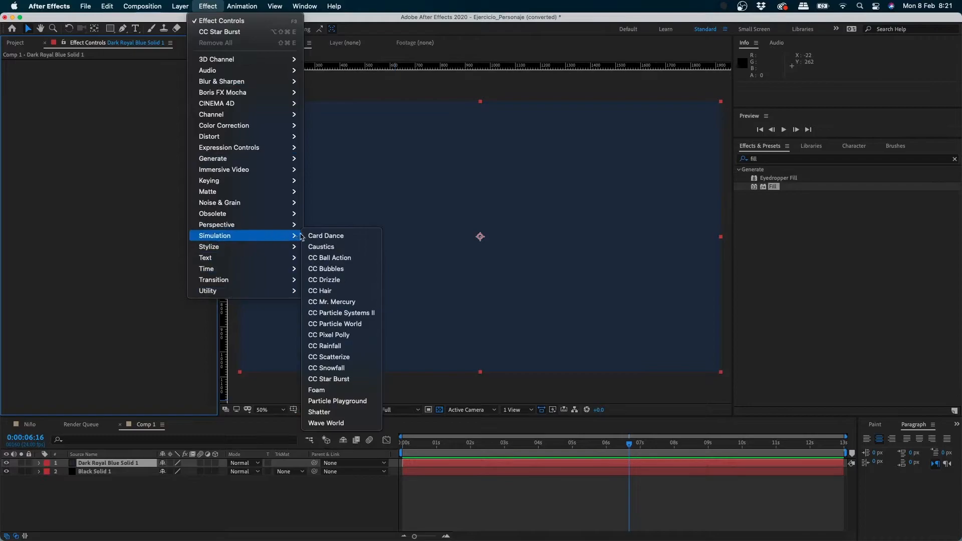
left_click(350, 325)
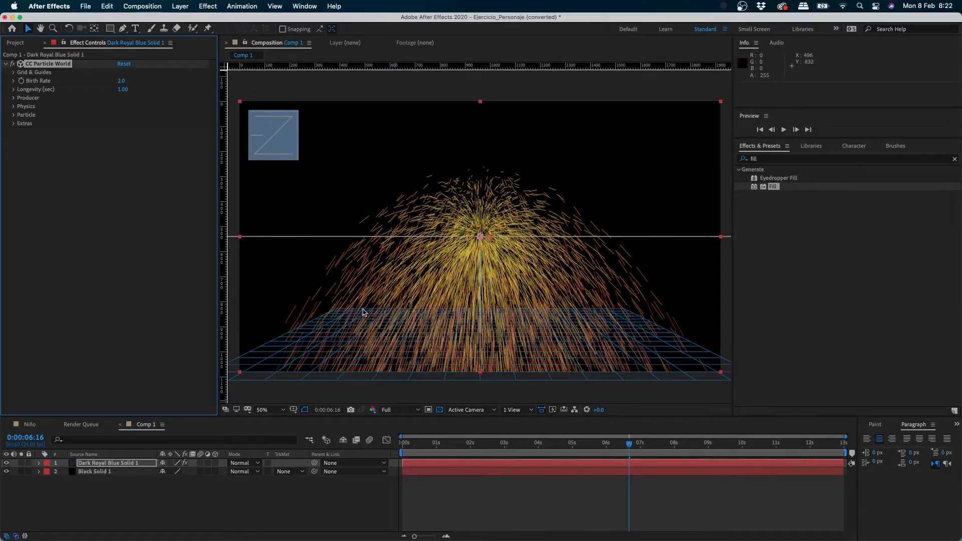
Step: Preview the CC Particle World animation from the start of the composition with no layer selected
left_click(403, 443)
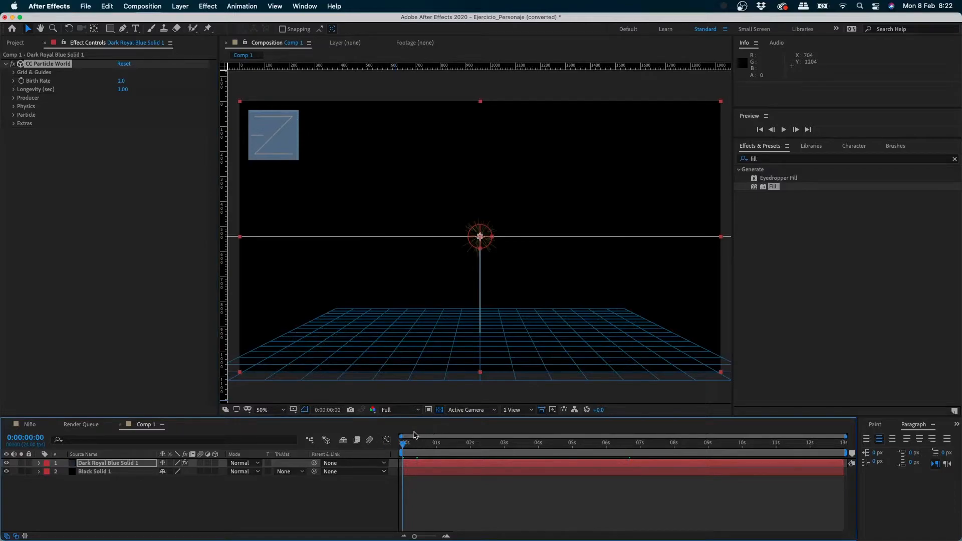
left_click_drag(426, 444, 398, 449)
left_click(432, 500)
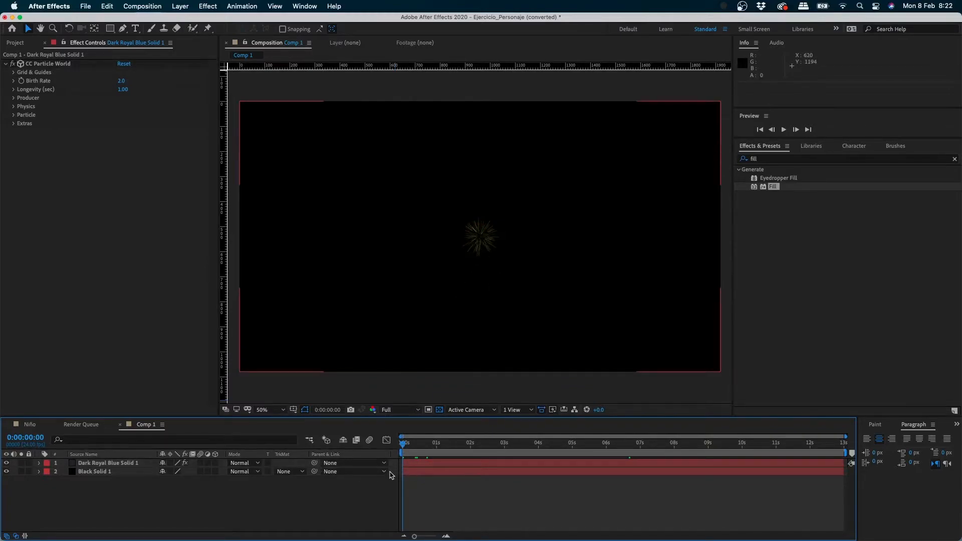
key("space")
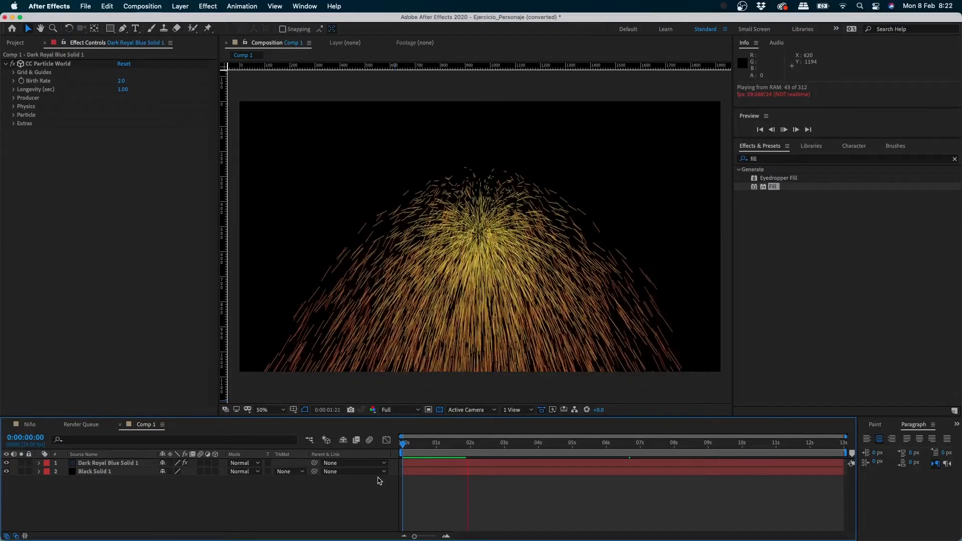
key("space")
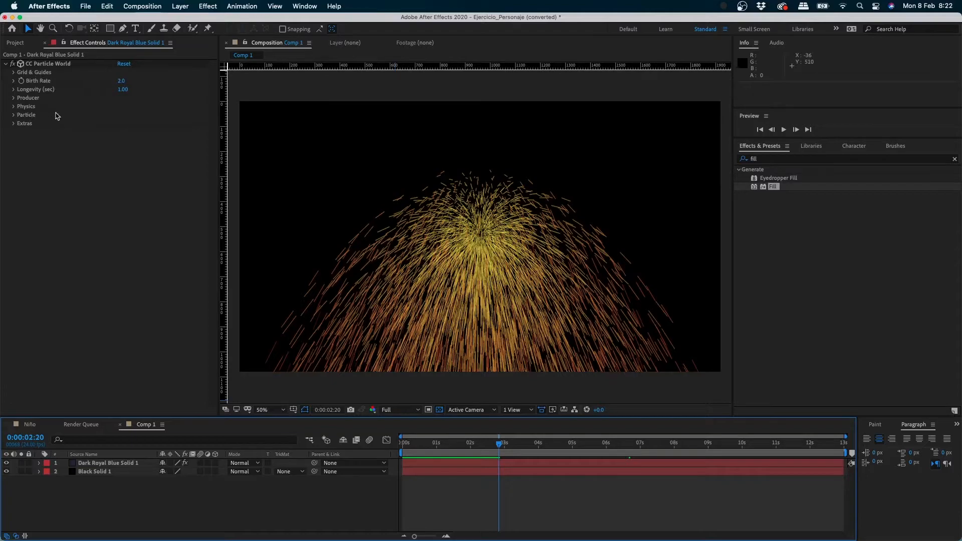
Step: Examine the CC Particle World settings for birth rate, longevity, producer, physics and extras, leaving only the Particle group expanded
left_click(14, 124)
left_click(14, 116)
left_click(14, 107)
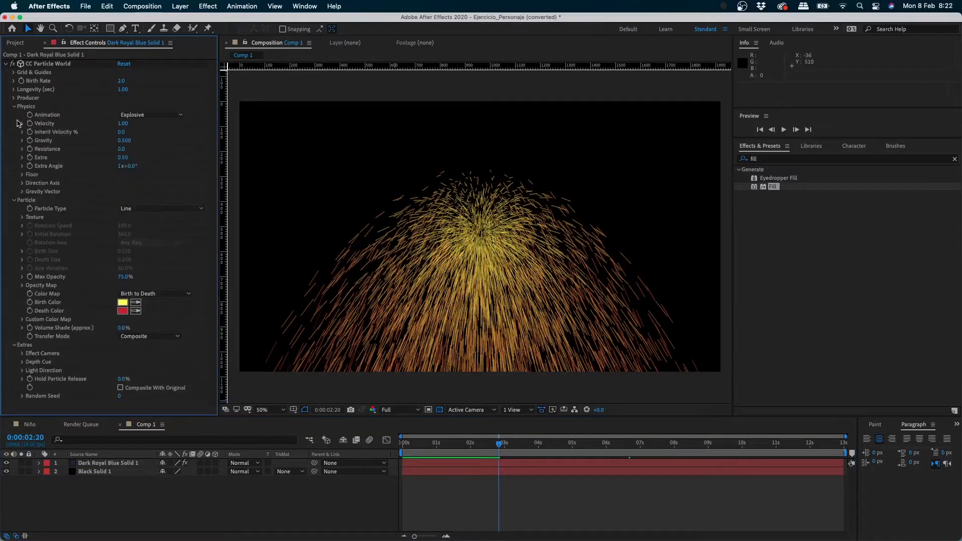
left_click(15, 98)
left_click(14, 90)
left_click(14, 81)
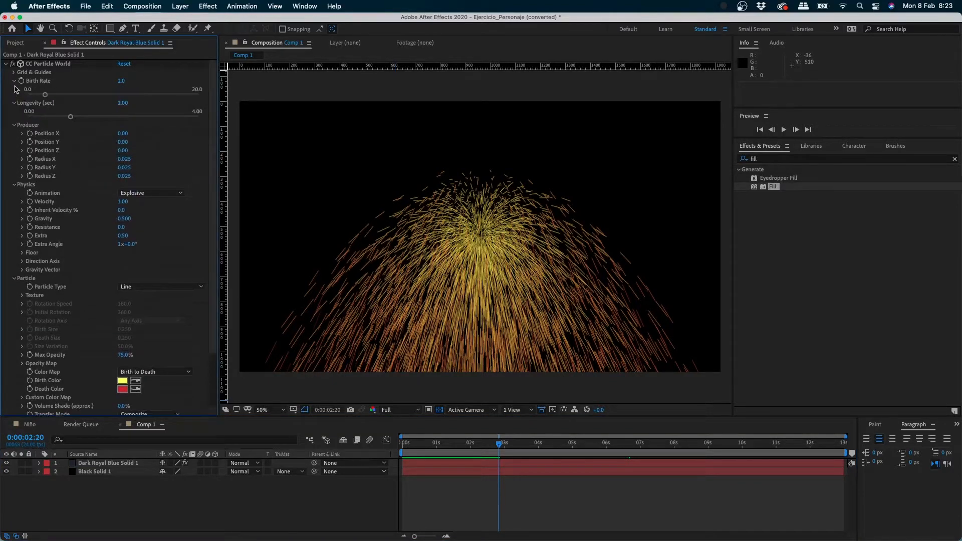
left_click(14, 80)
left_click(14, 98)
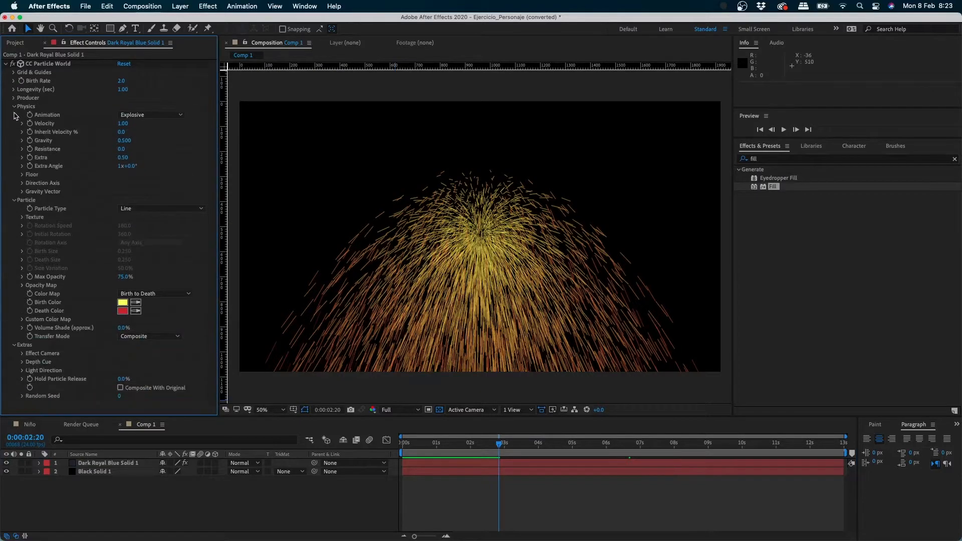
left_click(13, 107)
left_click(14, 260)
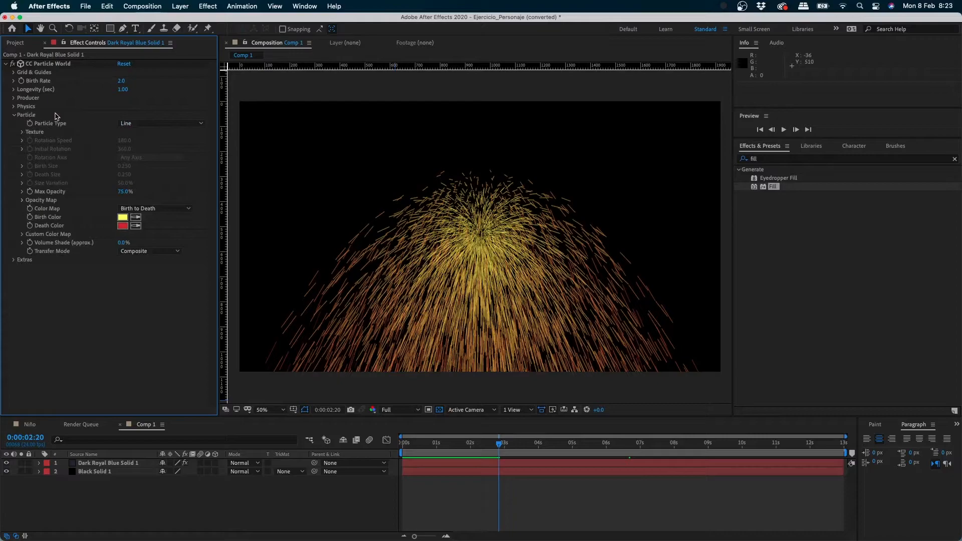
Step: Change the particles' Birth Color to light blue (C6D5FE) and their Death Color to pale pink
left_click(122, 217)
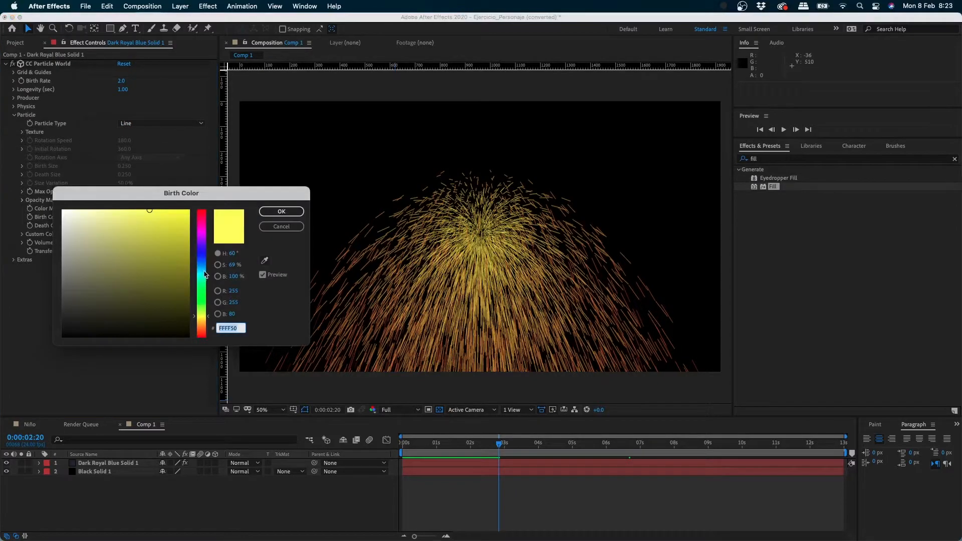
left_click_drag(203, 275, 203, 258)
left_click_drag(146, 216, 90, 211)
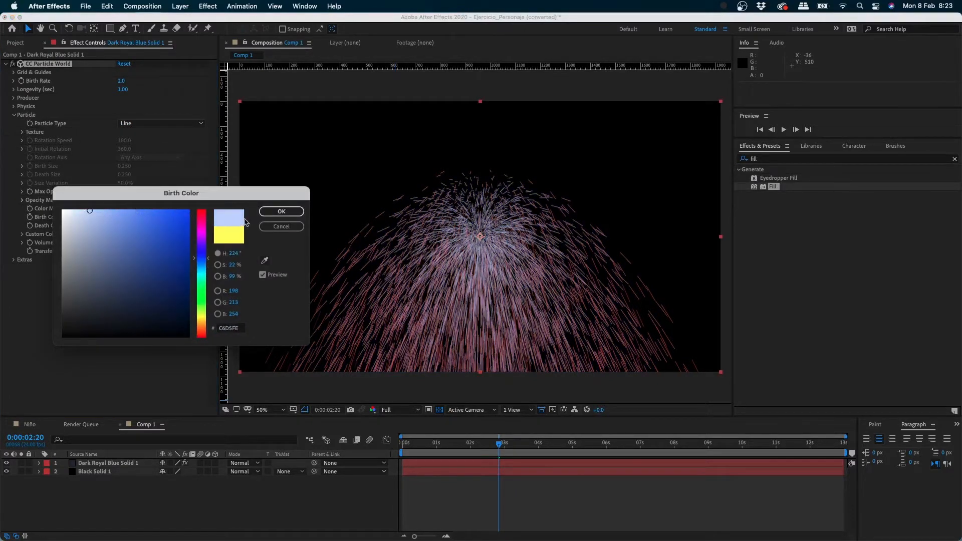
left_click(287, 210)
left_click(281, 211)
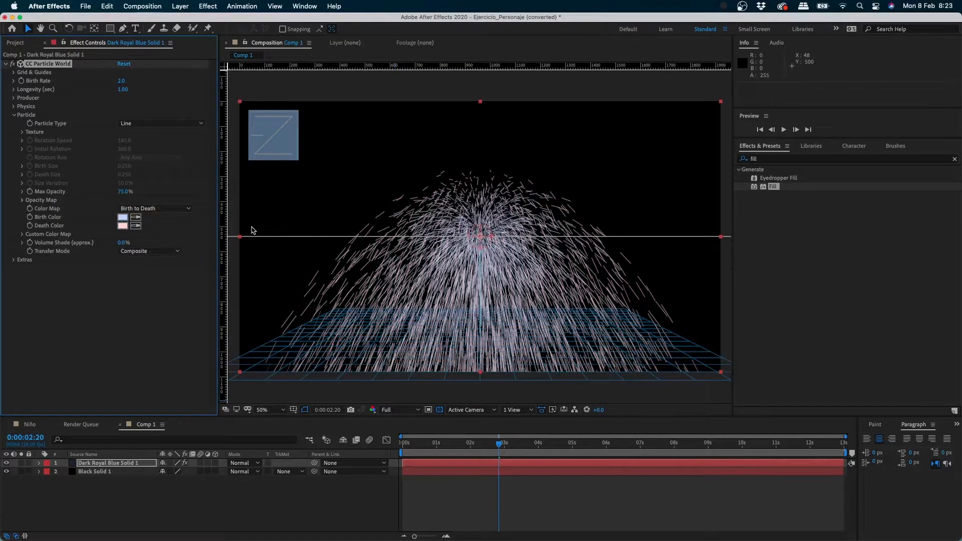
Step: Preview the recoloured particles and inspect the Grid & Guides settings of CC Particle World
key("space")
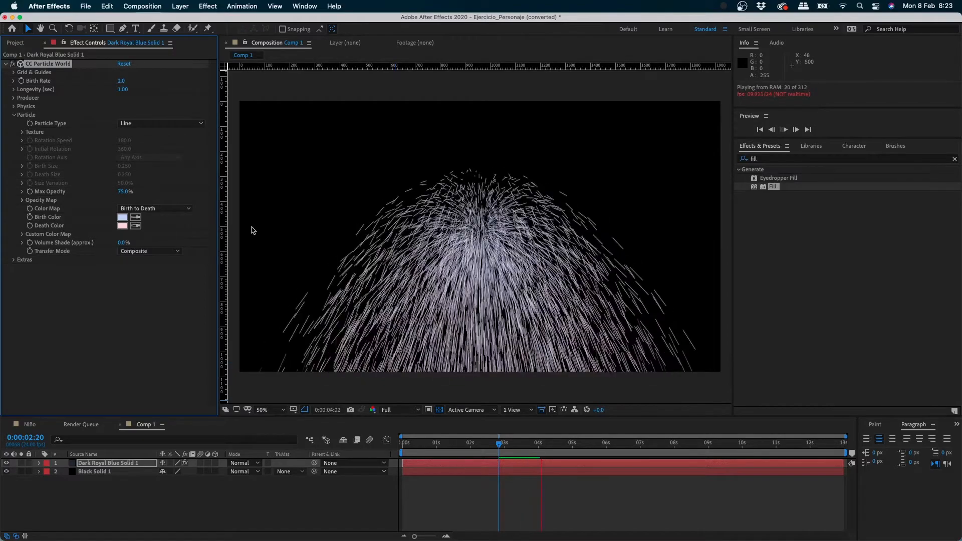
key("space")
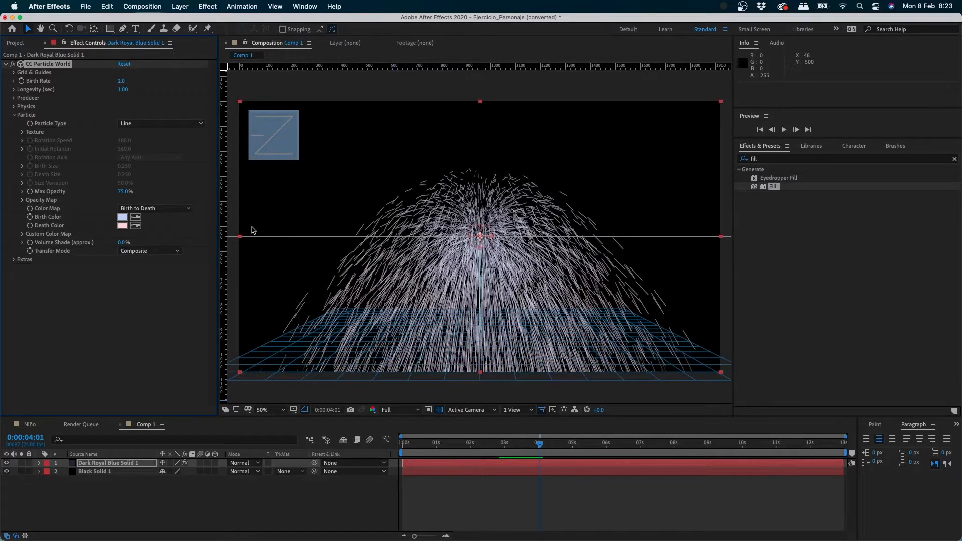
left_click(14, 115)
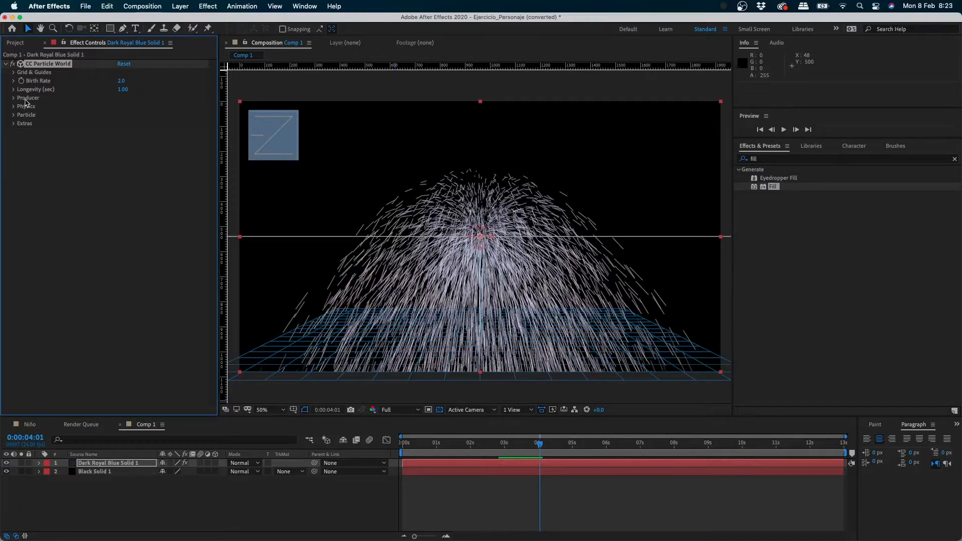
left_click(13, 72)
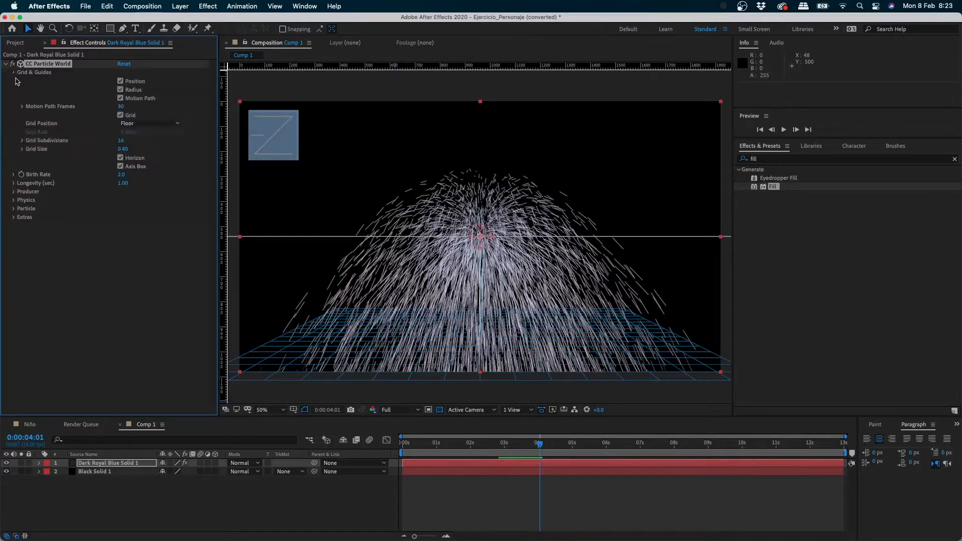
left_click(14, 73)
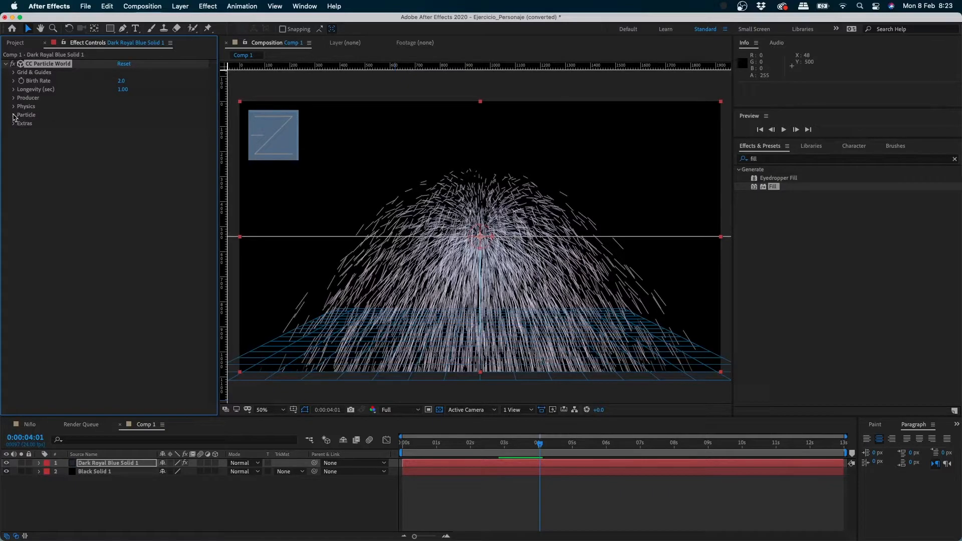
Step: Try Star as the Particle Type of CC Particle World and preview the animation
left_click(29, 116)
left_click(160, 125)
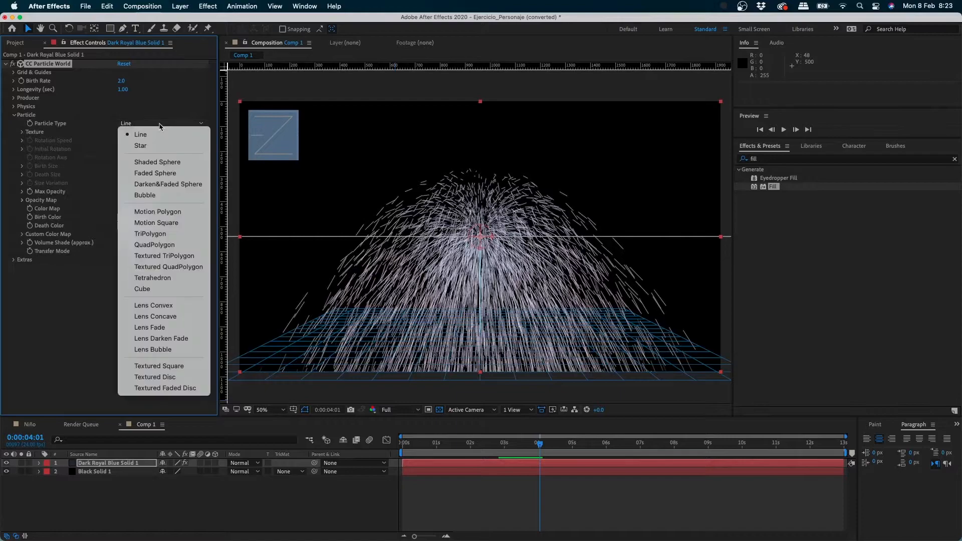
left_click(153, 146)
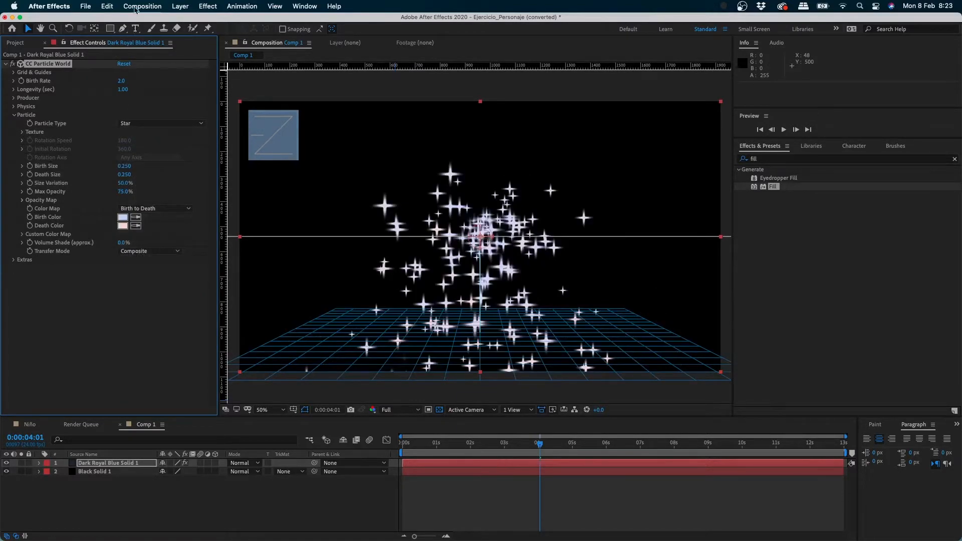
key("space")
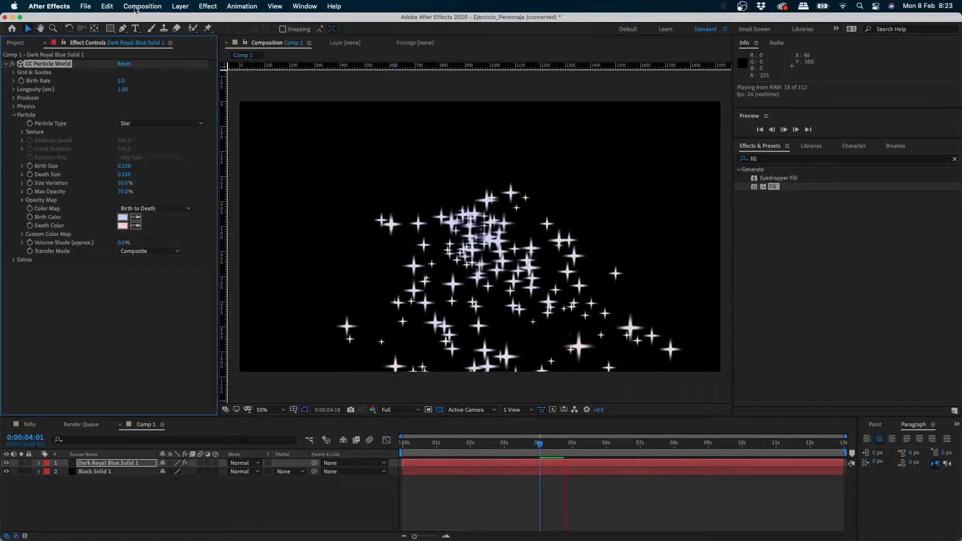
key("space")
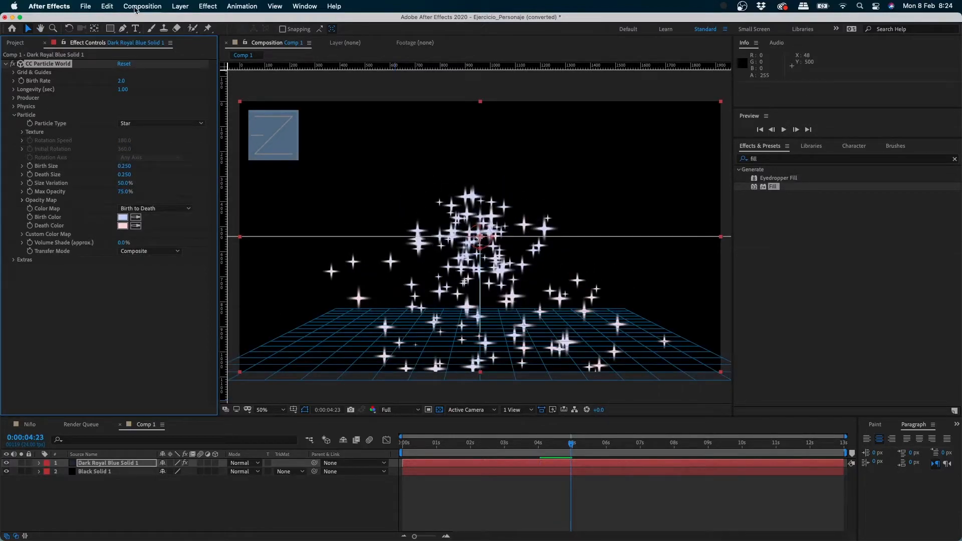
Step: Try the Faded Sphere and Bubble particle types in CC Particle World
left_click(148, 124)
left_click(156, 162)
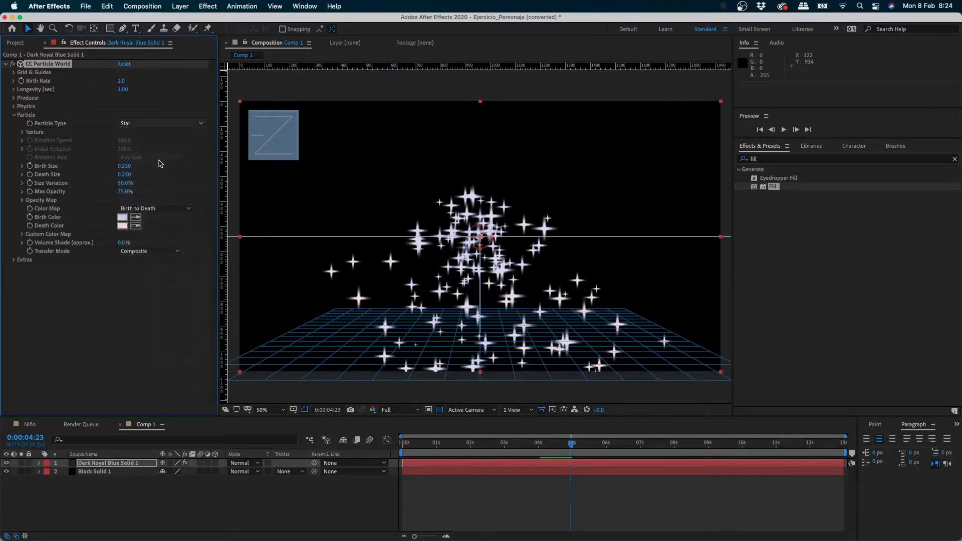
left_click(160, 124)
left_click(157, 172)
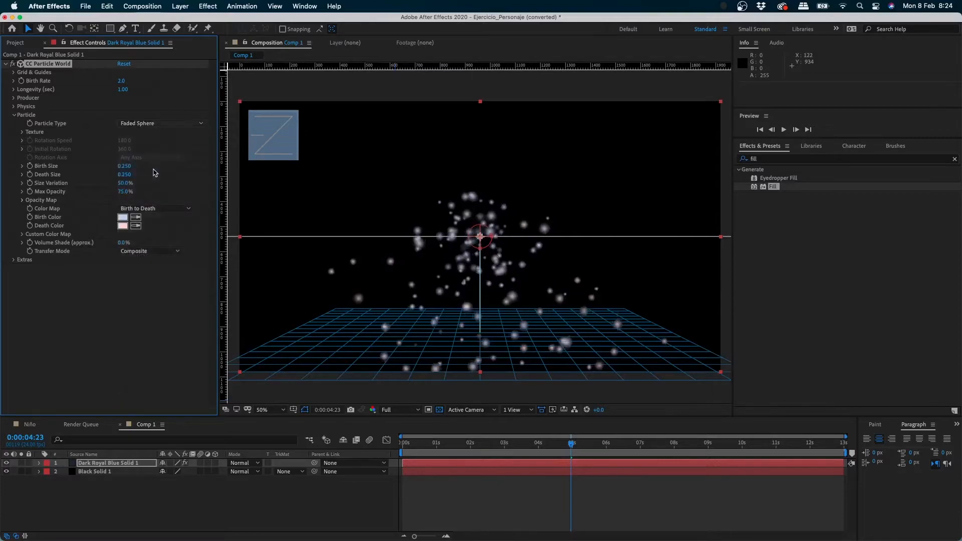
left_click(160, 124)
left_click(159, 181)
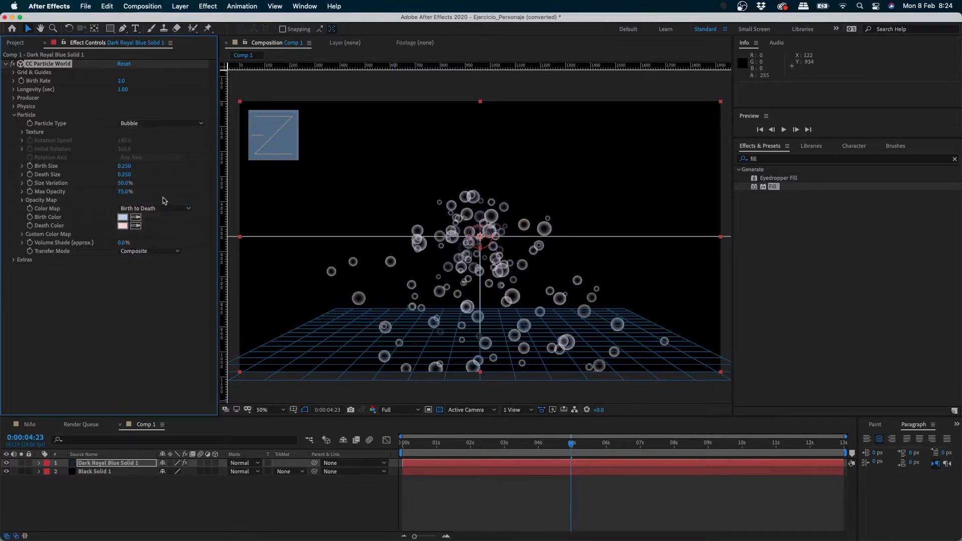
Step: Try Motion Polygon as the Particle Type and look through the other available types
left_click(169, 124)
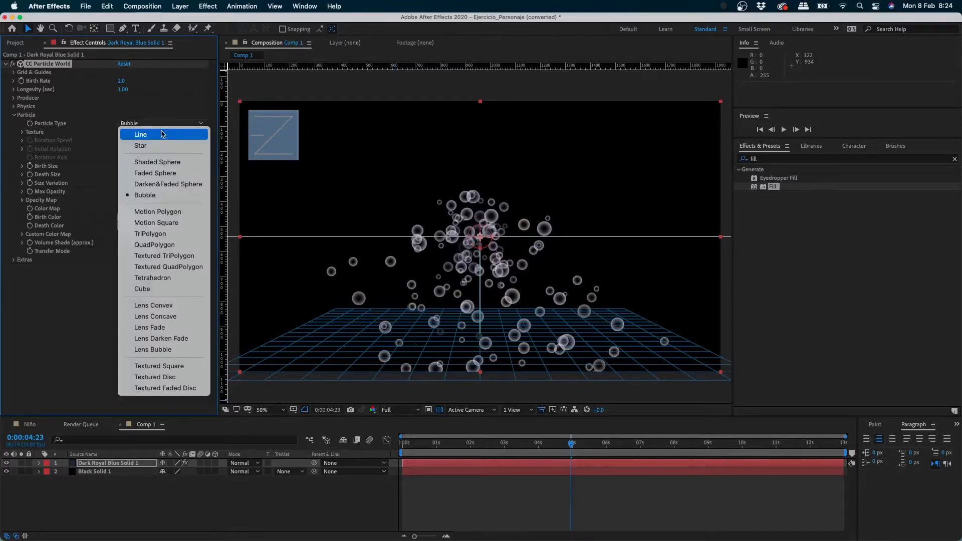
left_click(165, 212)
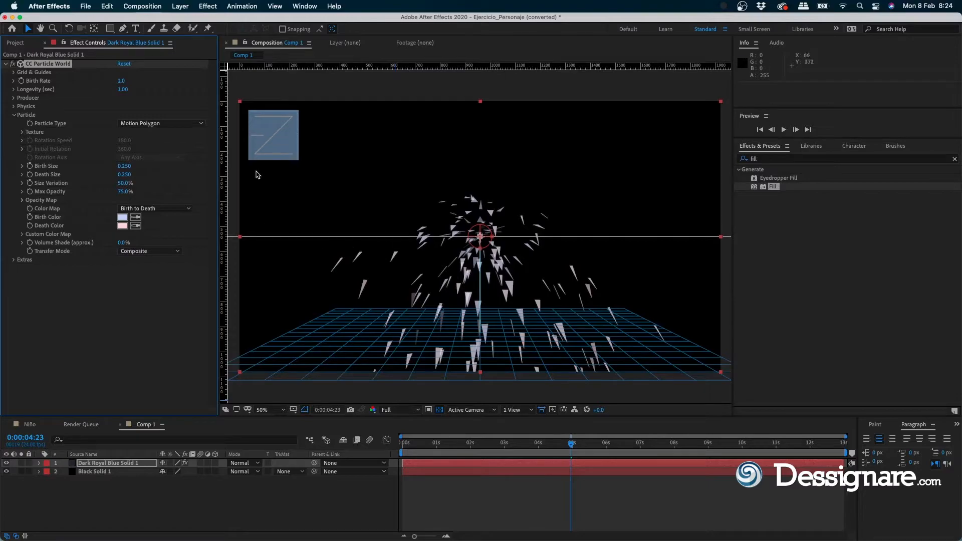
left_click(181, 124)
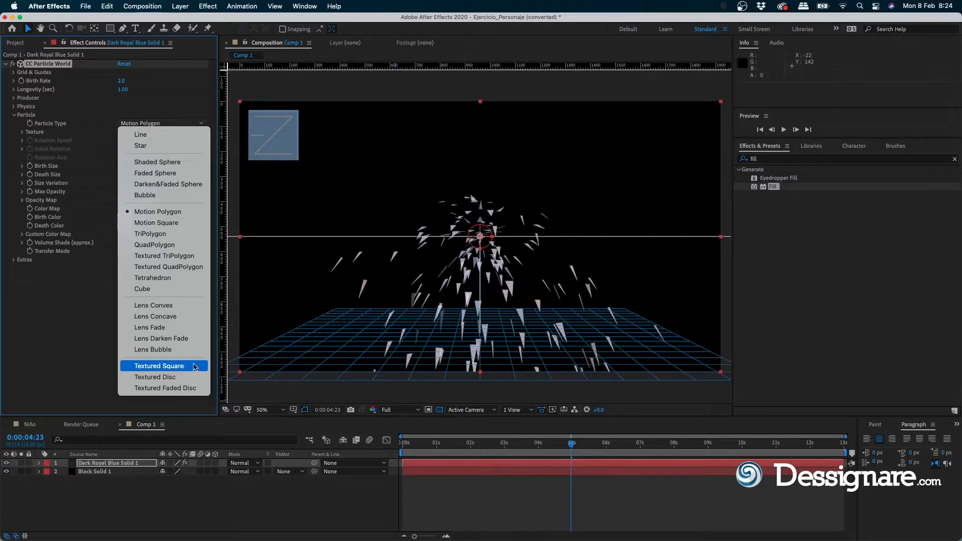
left_click(110, 317)
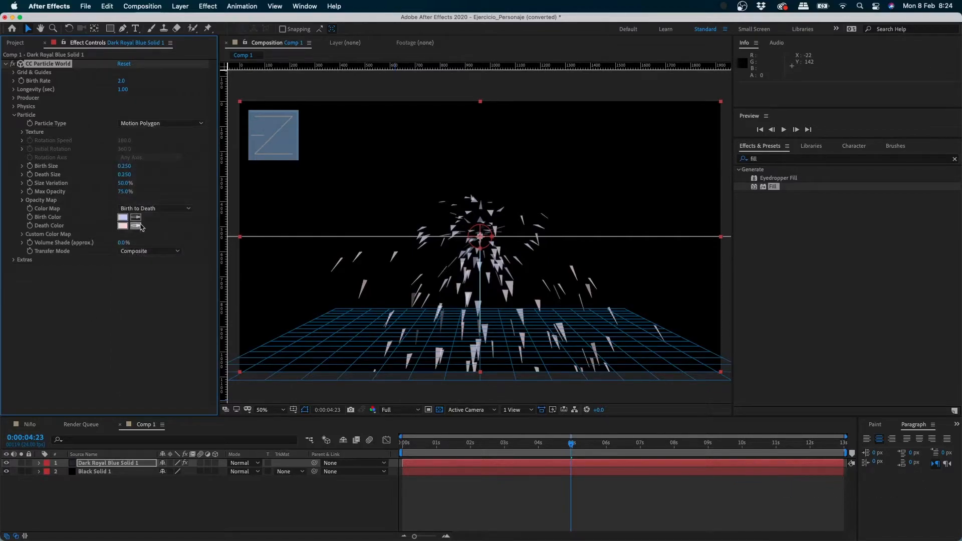
Step: Try Line and Shaded Sphere as the Particle Type of CC Particle World
left_click(172, 125)
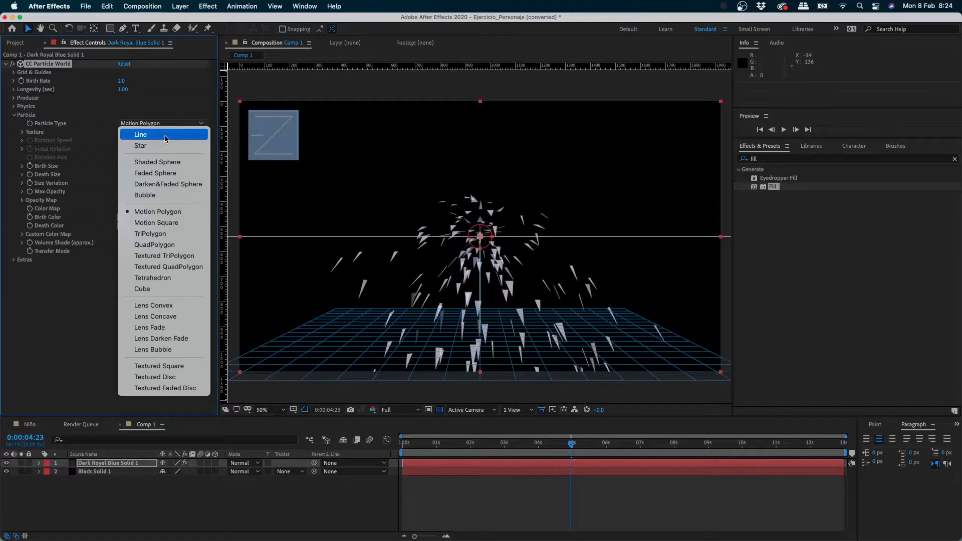
left_click(165, 137)
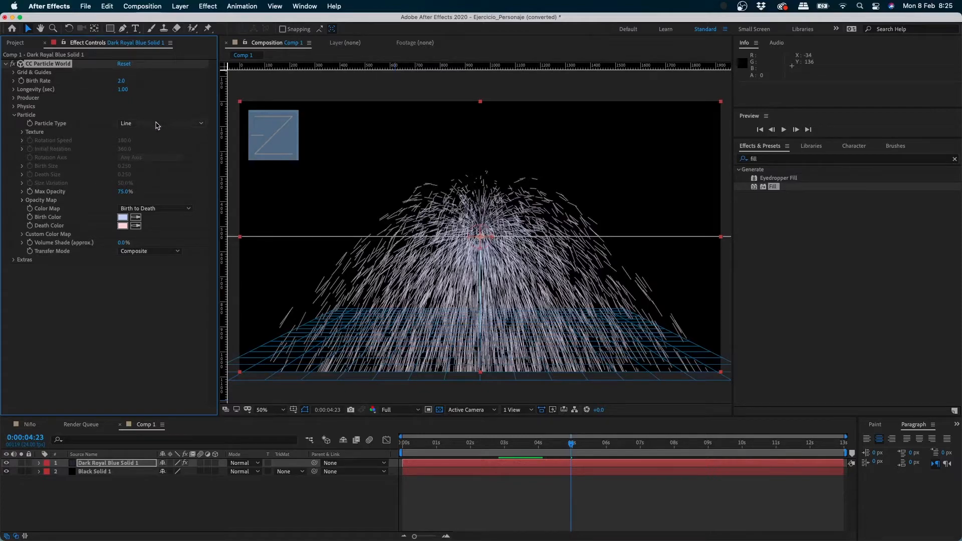
left_click(157, 124)
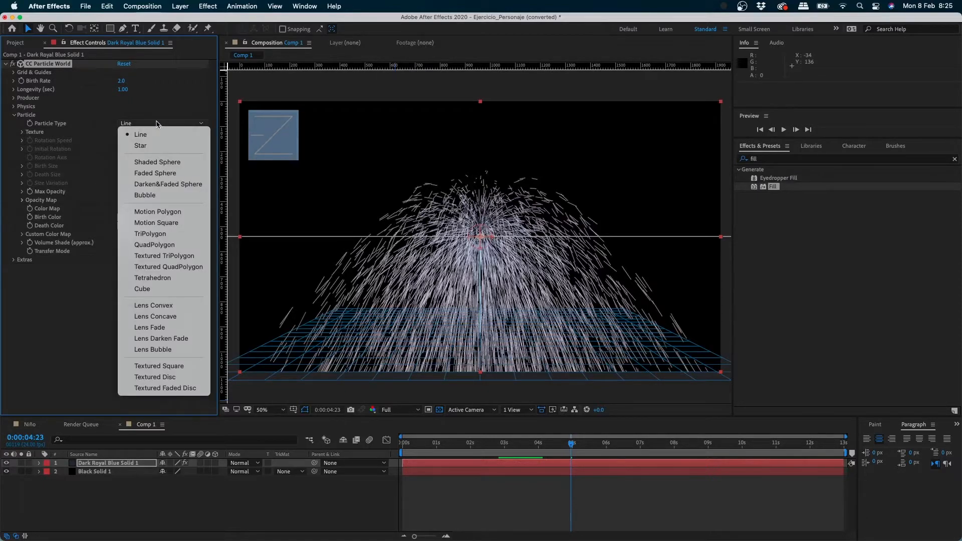
left_click(165, 163)
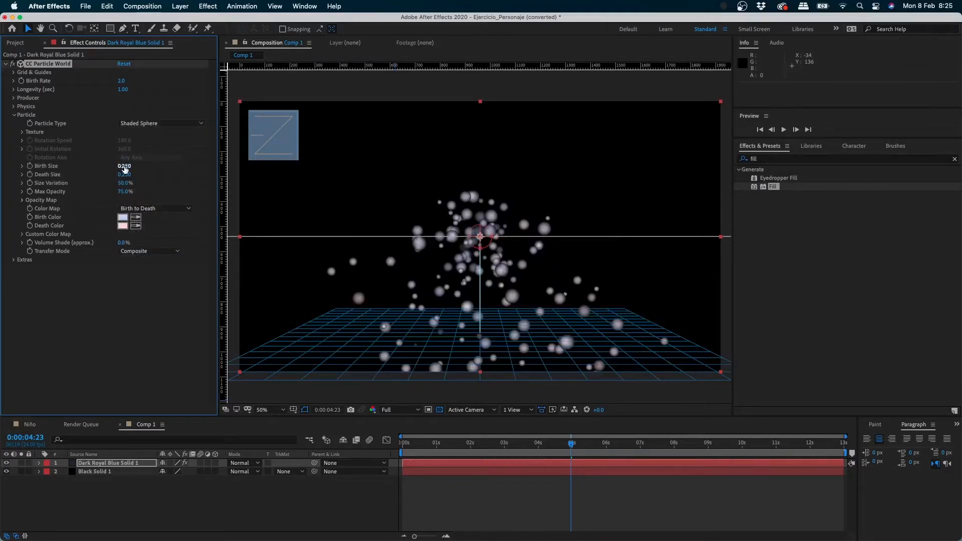
Step: Try a particle Death Size of 4.110, undo it and collapse the Particle settings
left_click_drag(125, 172, 312, 191)
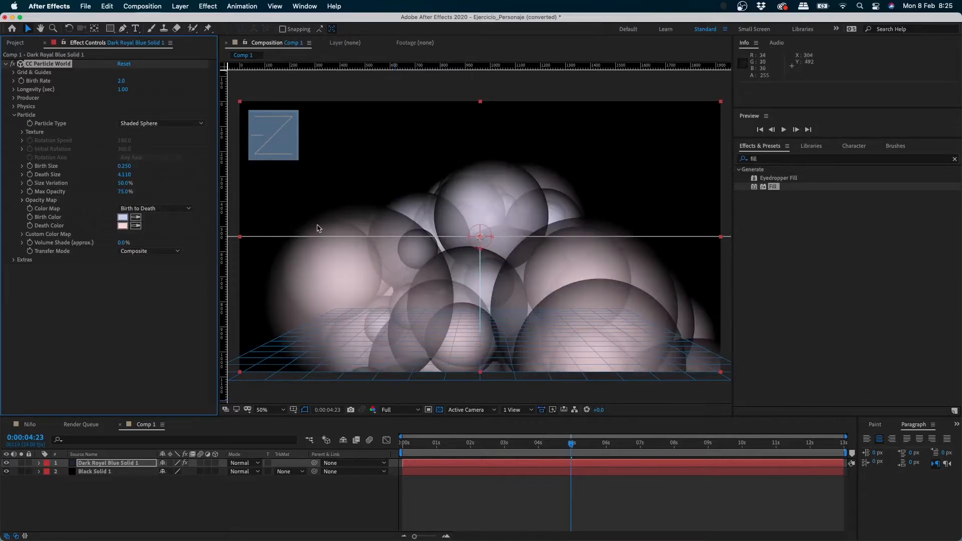
key("super+z")
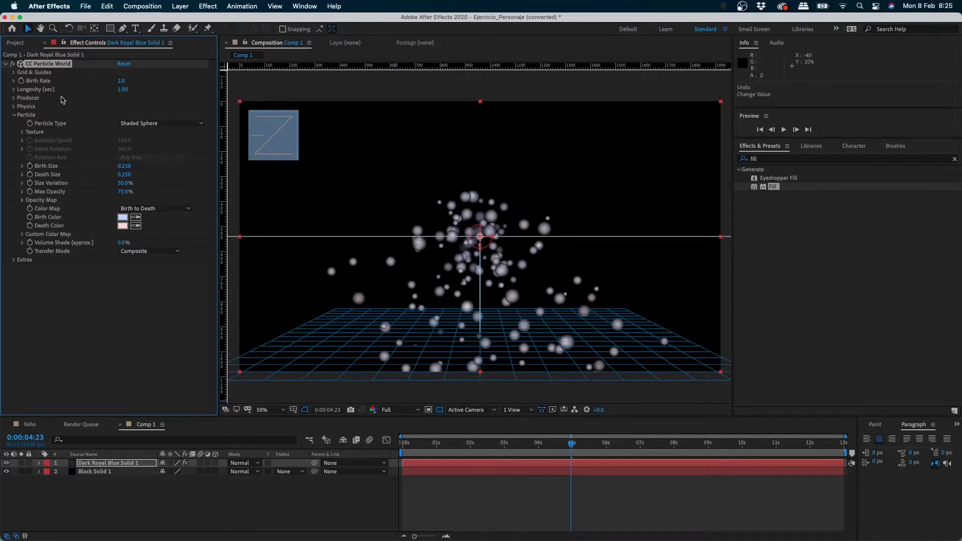
left_click(14, 115)
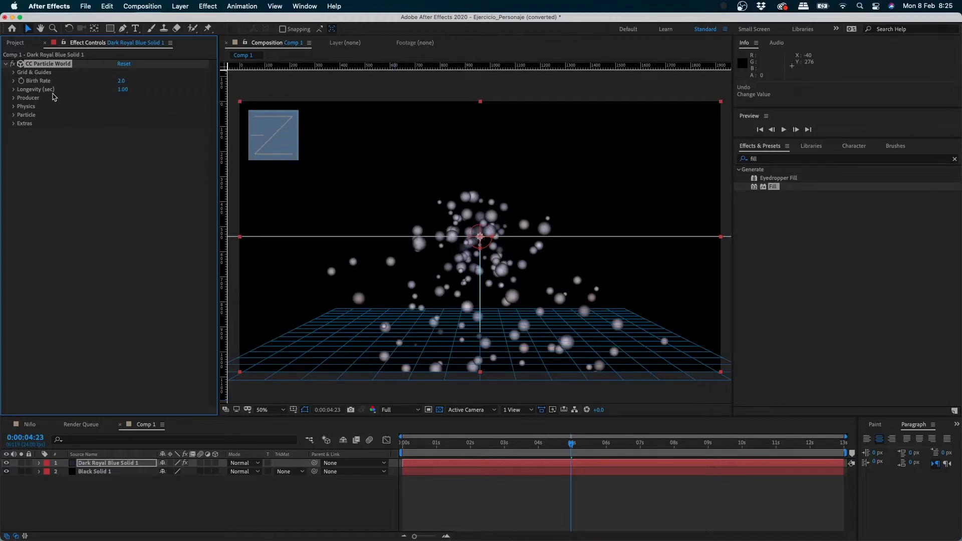
Step: Raise the Birth Rate of CC Particle World to 33.2 and preview the animation from the start
left_click_drag(120, 81, 281, 106)
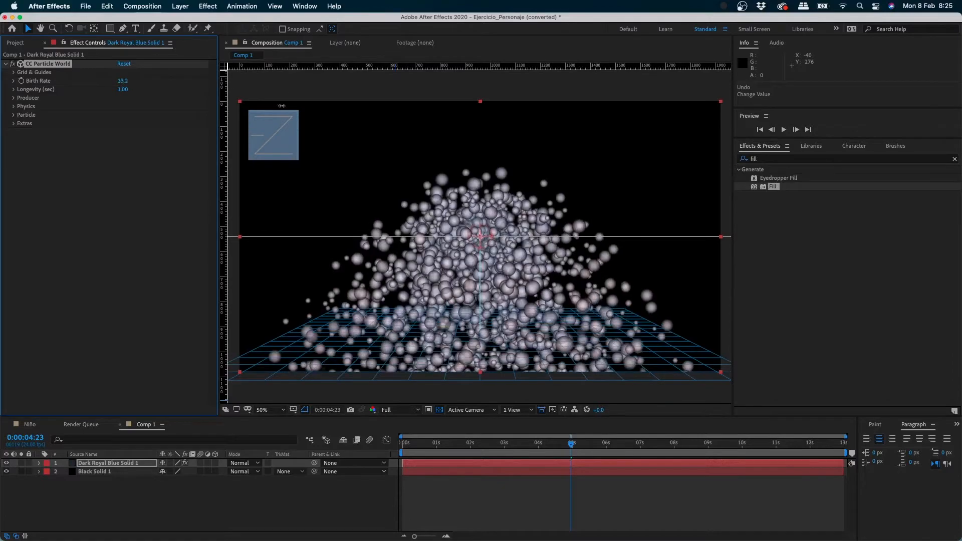
left_click(295, 434)
key("Home")
key("space")
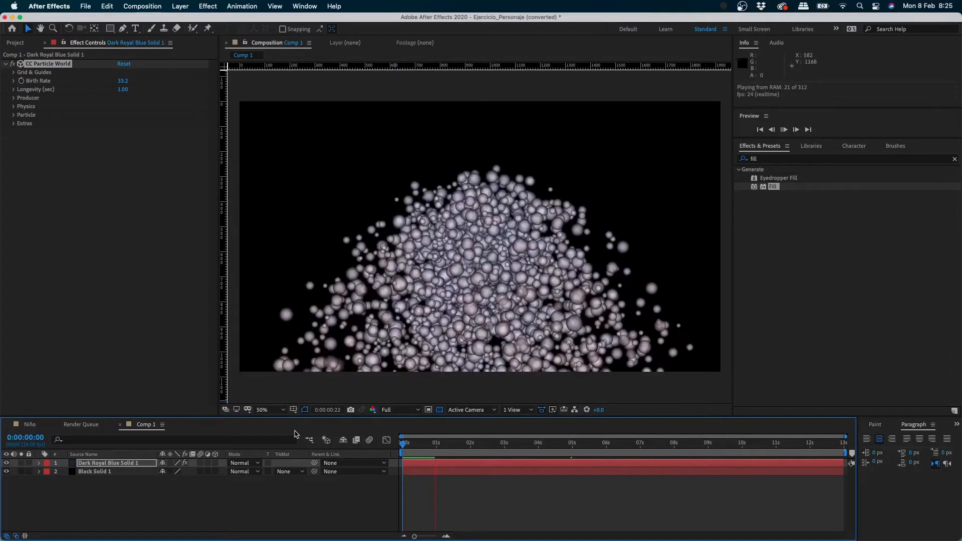
key("space")
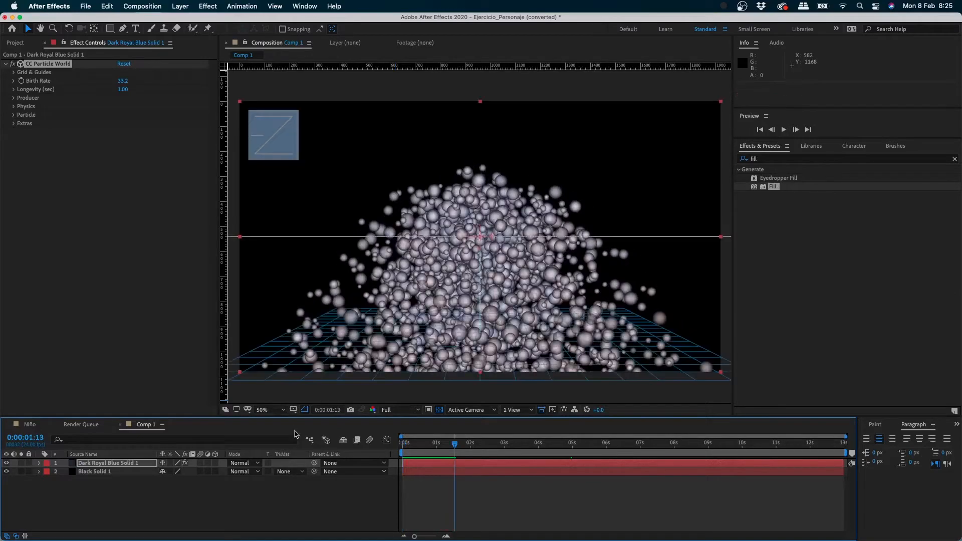
Step: Set the Birth Rate to 3 and preview the particles from the start of the composition
left_click_drag(122, 82, 118, 84)
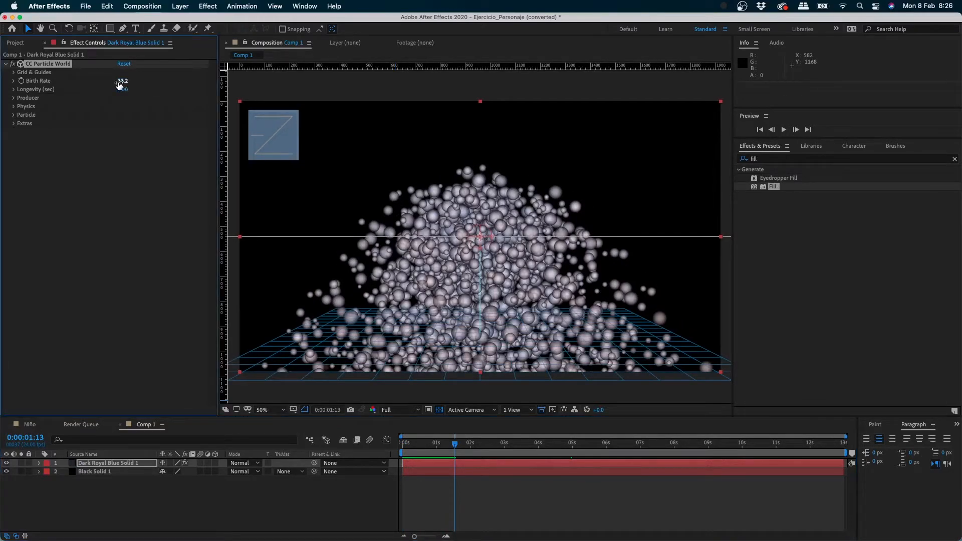
key("Return")
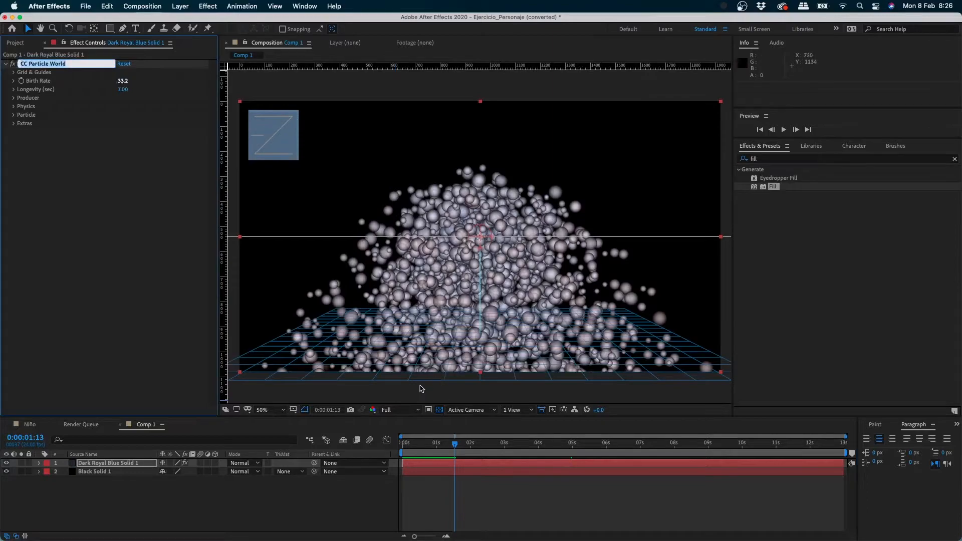
left_click(123, 81)
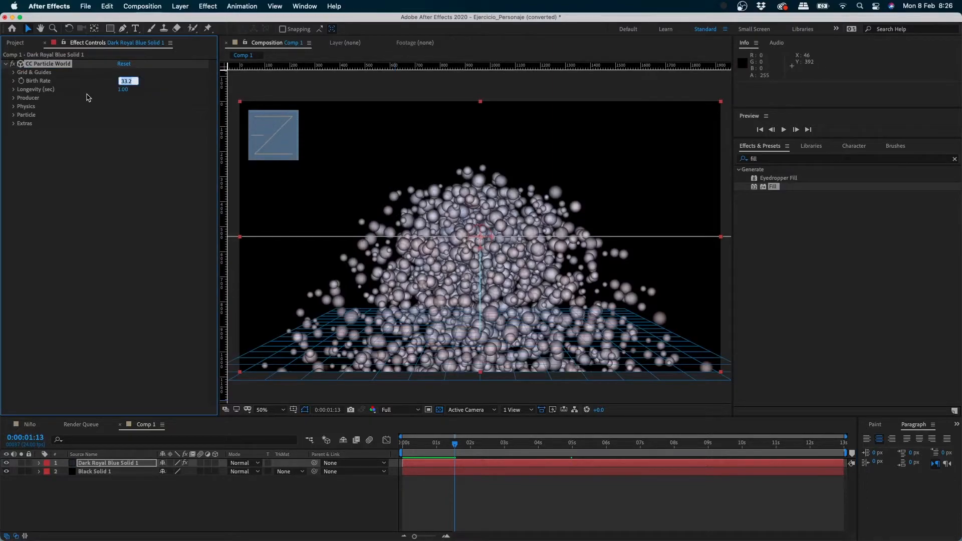
type("3")
key("Return")
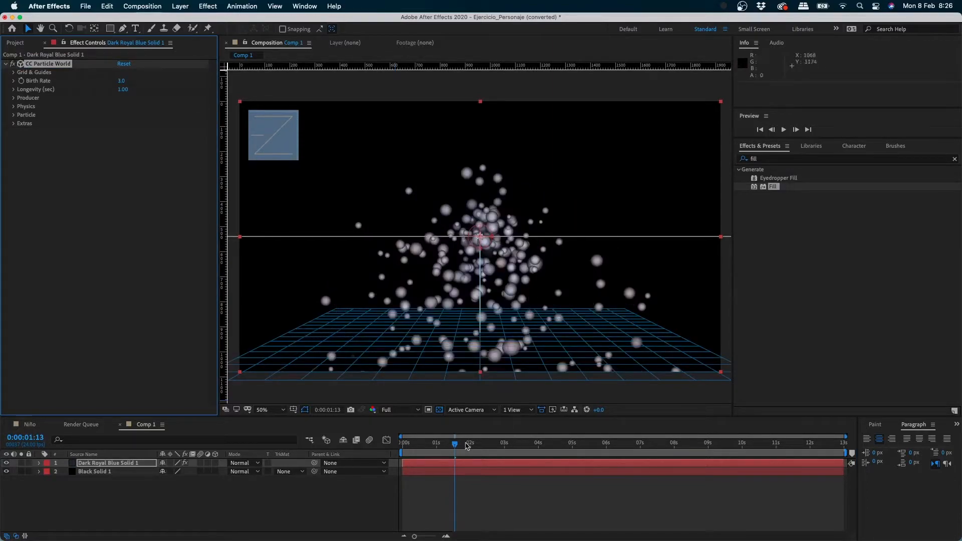
left_click(401, 443)
key("space")
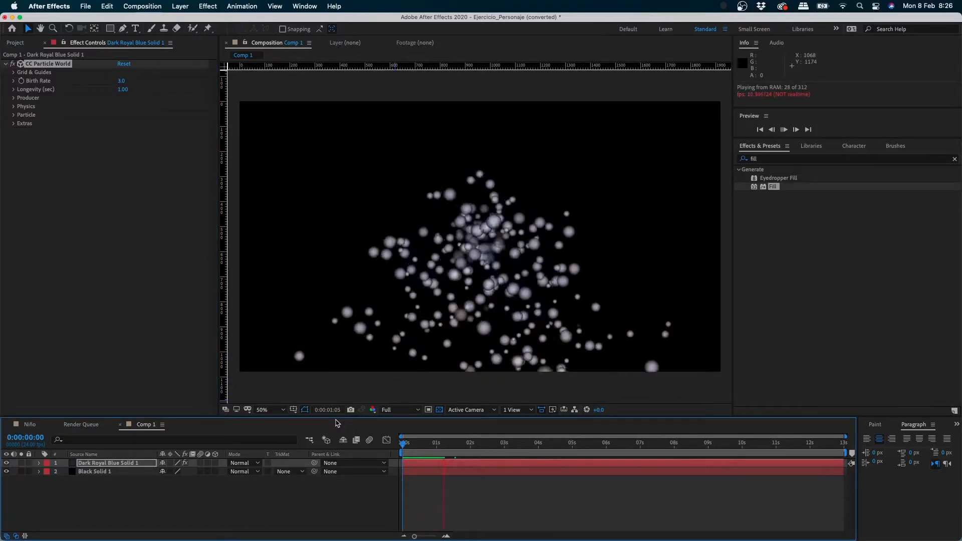
key("space")
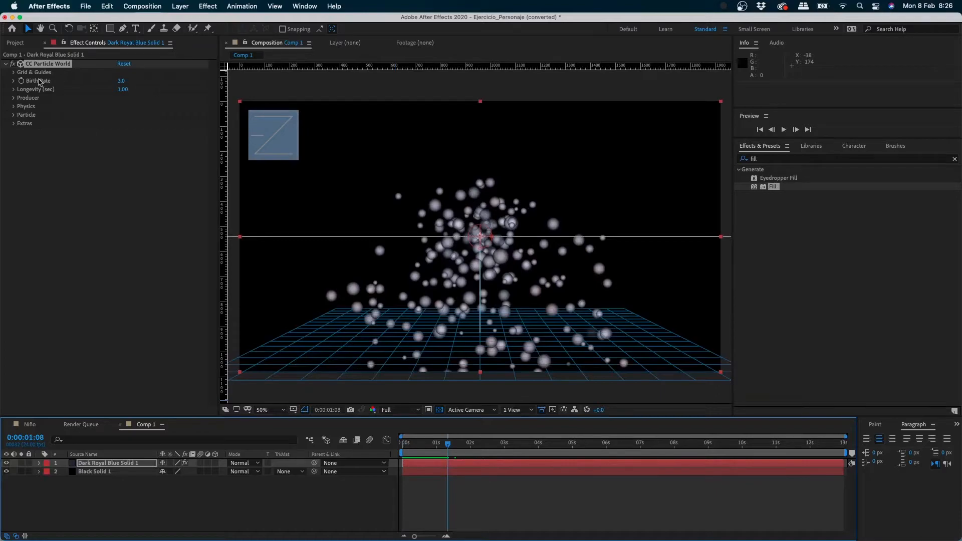
Step: Expand the Longevity setting and reset CC Particle World to its default values
left_click(14, 89)
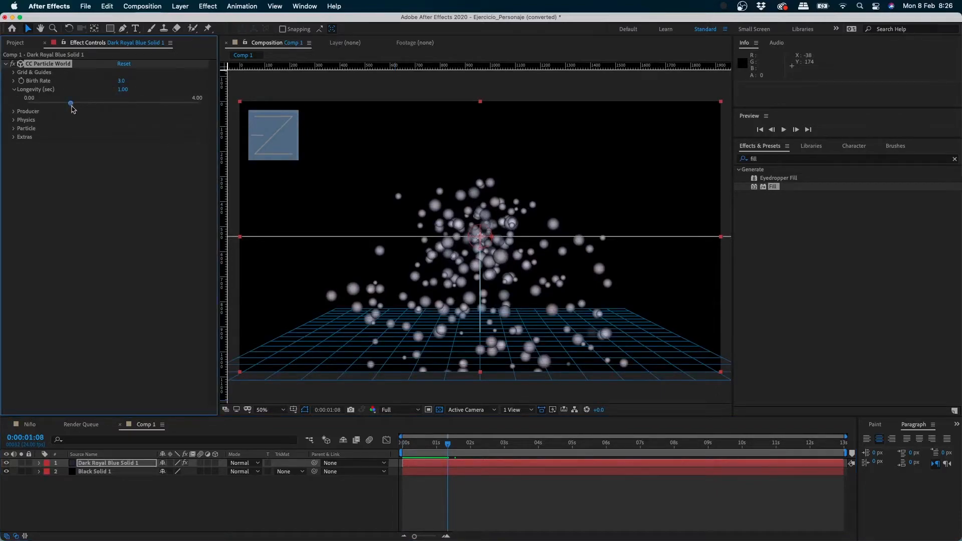
left_click(123, 64)
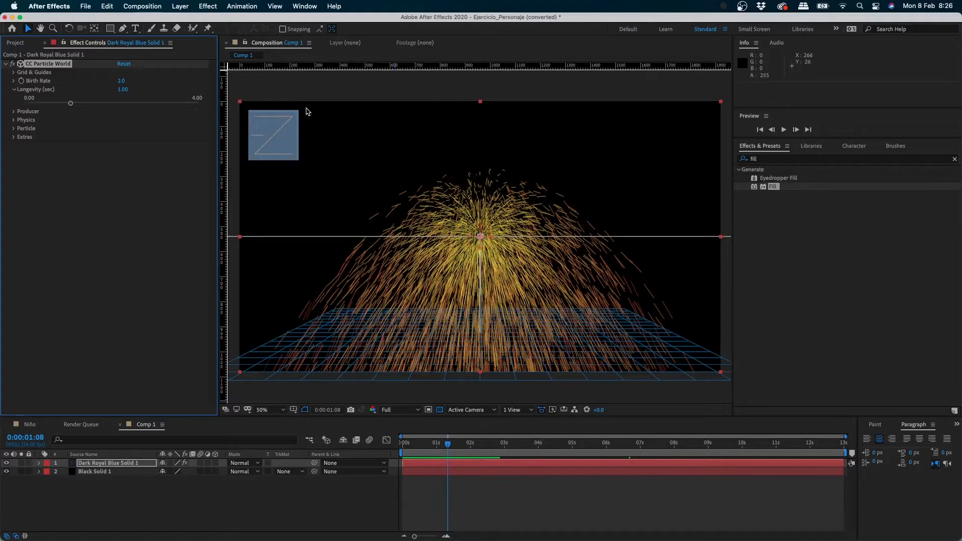
Step: Shorten the particle Longevity to 0.13 sec and preview the animation from the start
left_click_drag(70, 102, 33, 103)
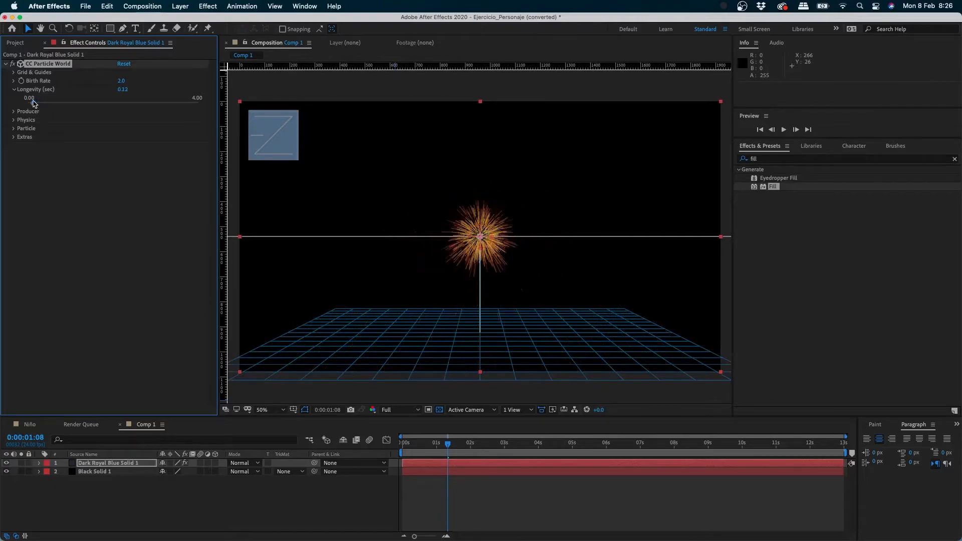
left_click(460, 496)
left_click_drag(447, 444, 353, 437)
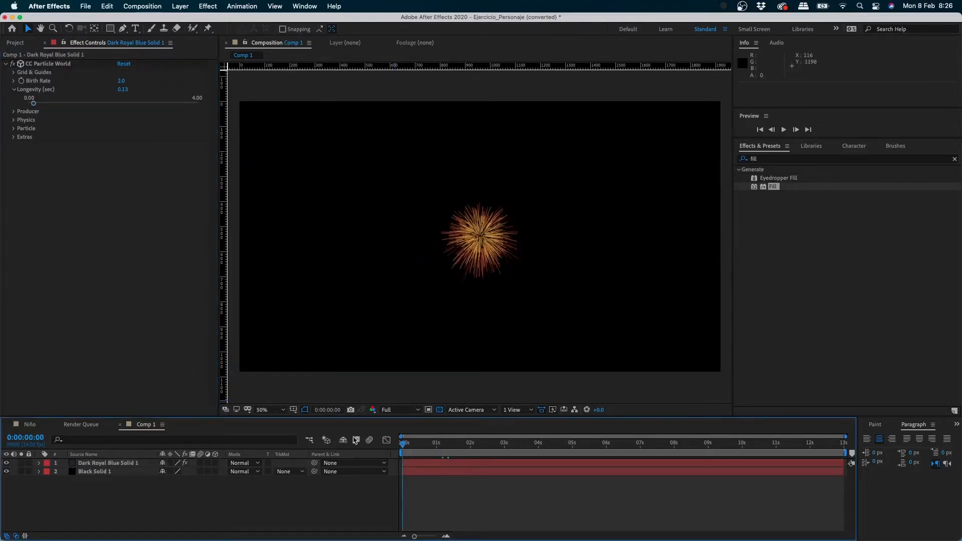
key("space")
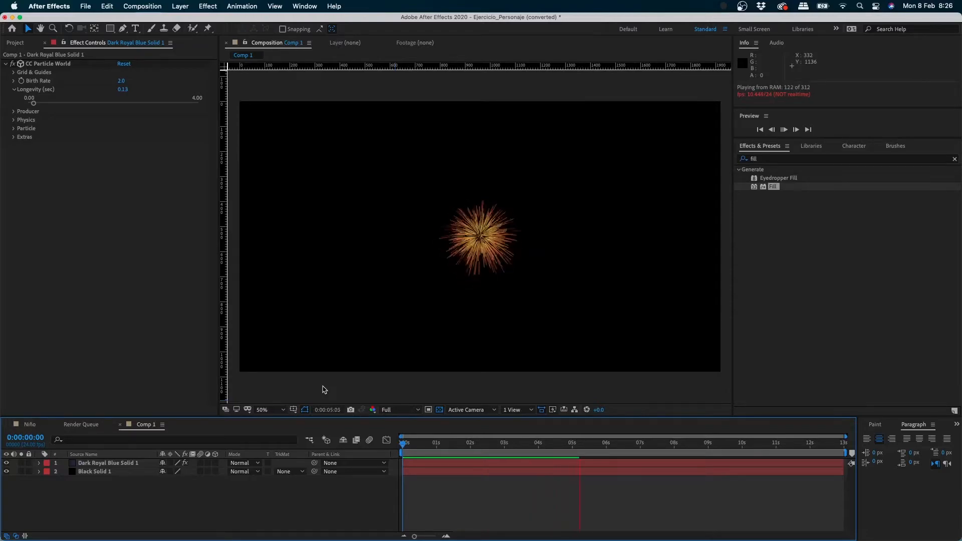
key("space")
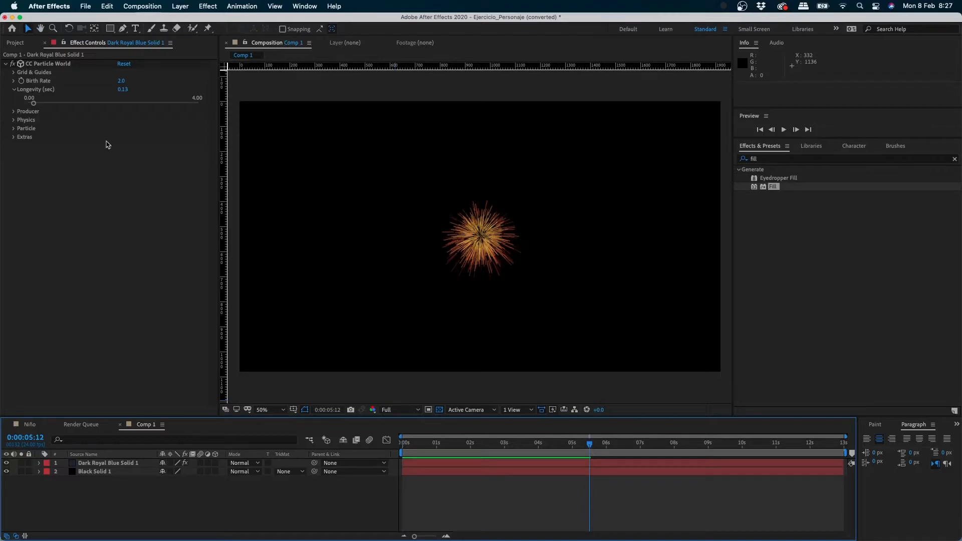
Step: Preview the particles with a Longevity of 2.79 sec, and lower the Longevity to 0.93 sec
left_click_drag(127, 104, 147, 103)
key("space")
key("space")
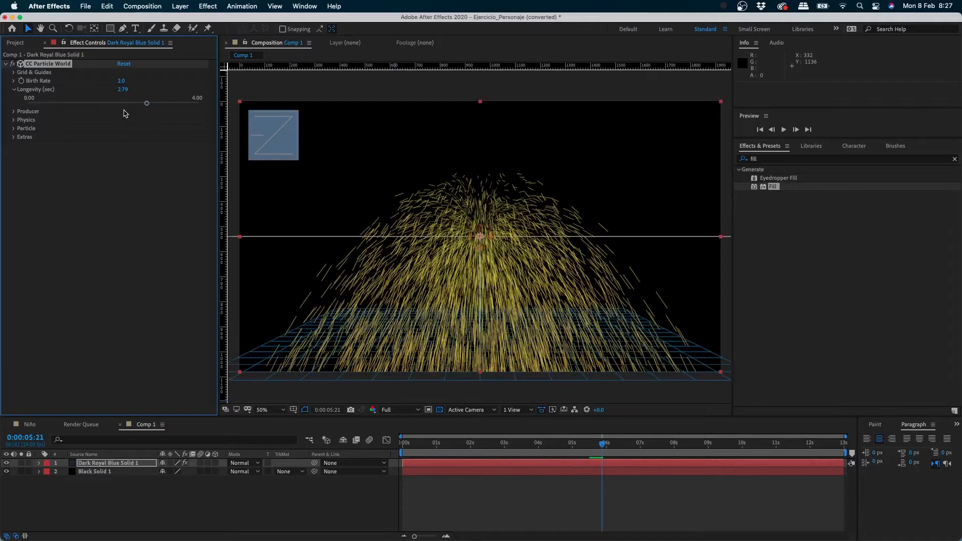
left_click(67, 103)
left_click(14, 89)
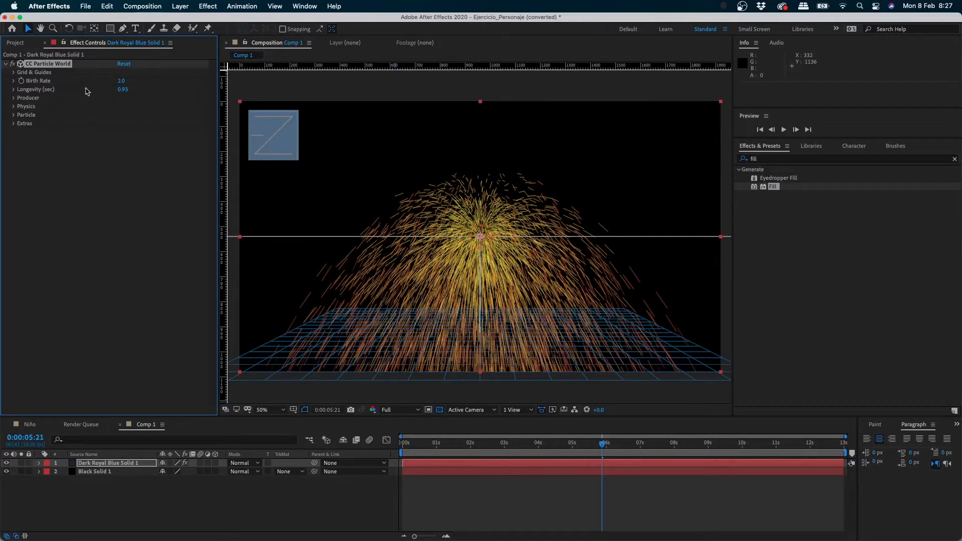
Step: Try shifting the Producer position, including Position Z at 0.61, and moving the effect in the composition, undoing each change
left_click(14, 98)
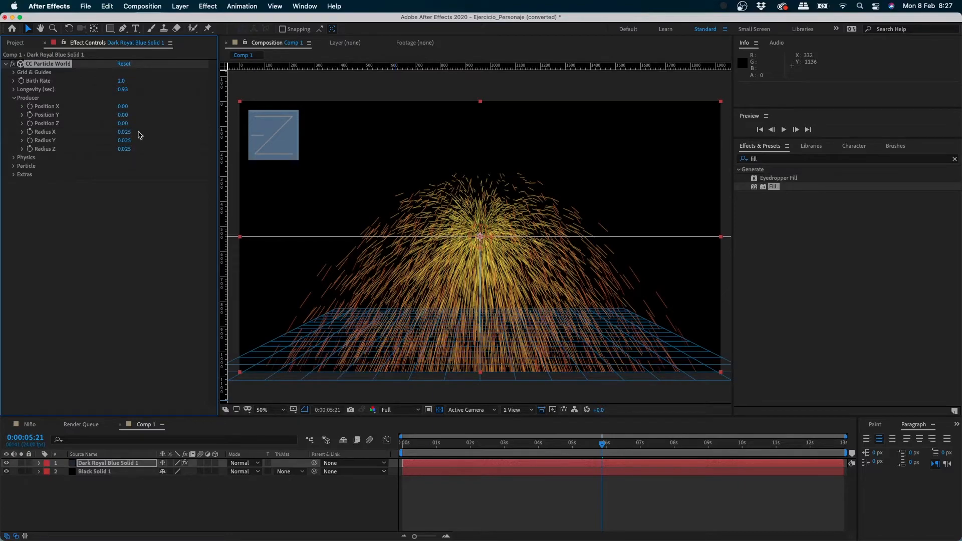
mouse_move(122, 106)
left_mouse_down()
mouse_move(154, 113)
mouse_move(83, 129)
mouse_move(159, 125)
left_mouse_up()
key("cmd+z")
key("cmd+z")
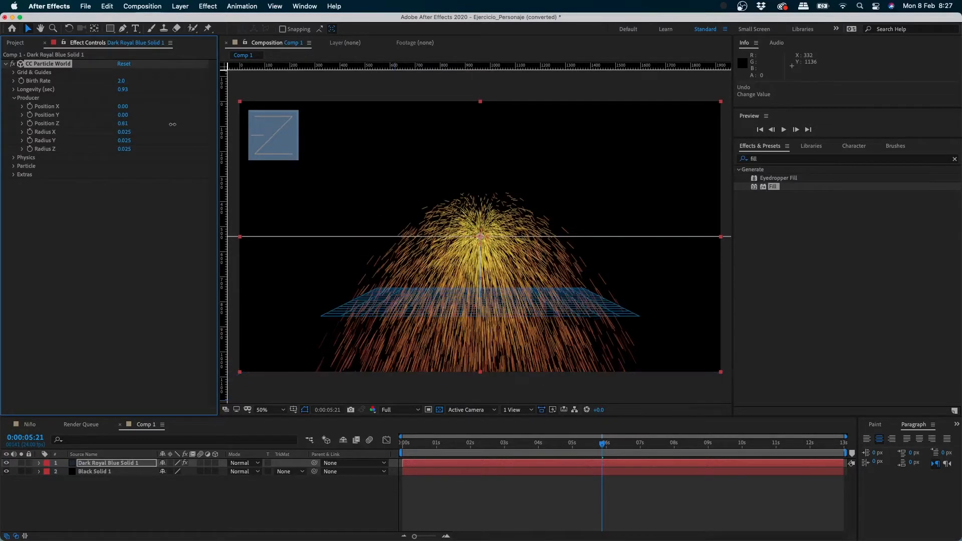
key("super+z")
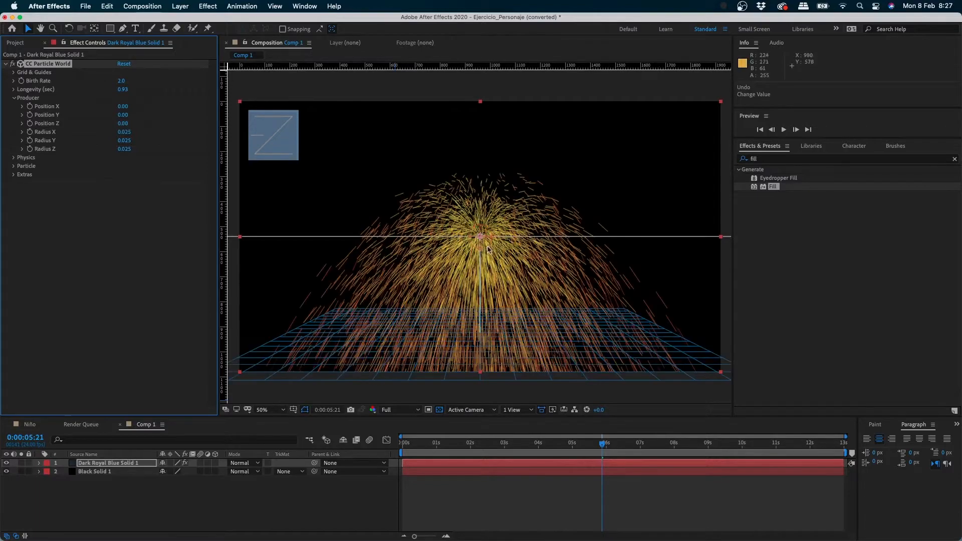
left_click_drag(493, 240, 461, 246)
key("super+z")
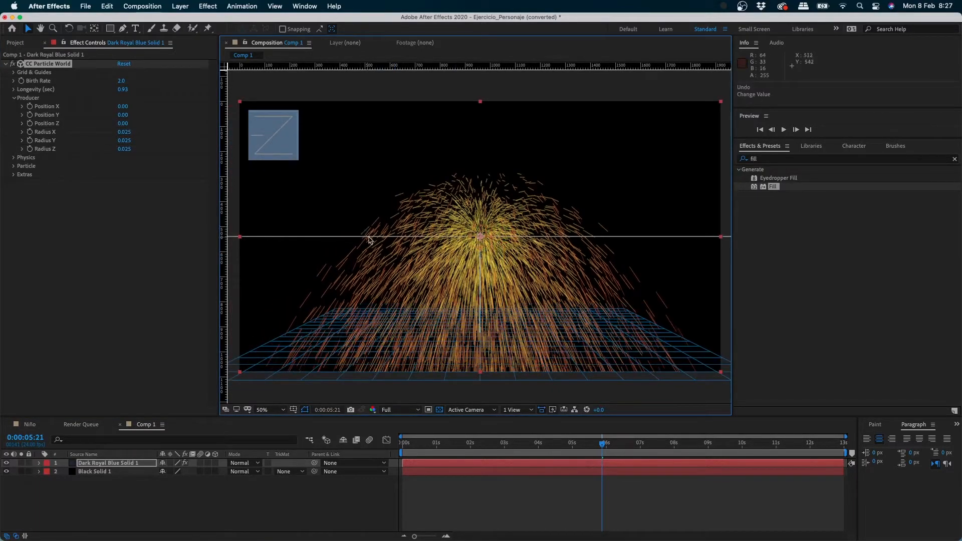
Step: Move the particle producer sideways by setting its Position X to 0.49
left_click_drag(123, 111, 160, 129)
left_click(450, 476)
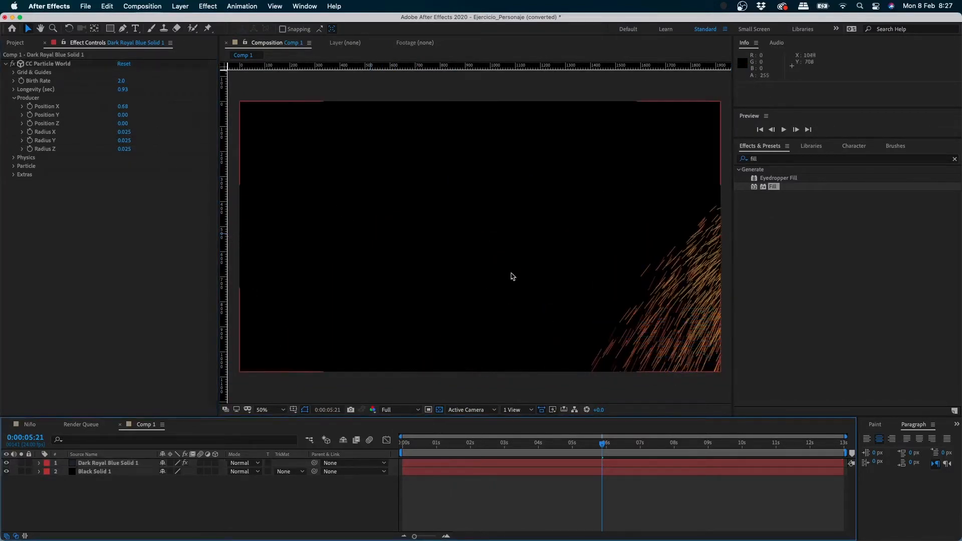
left_click(506, 311)
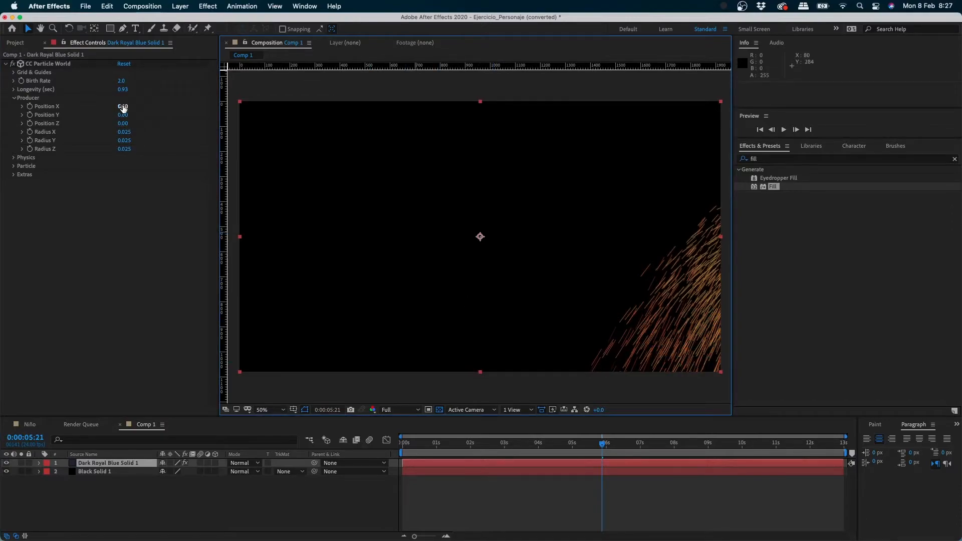
left_click_drag(122, 106, 100, 138)
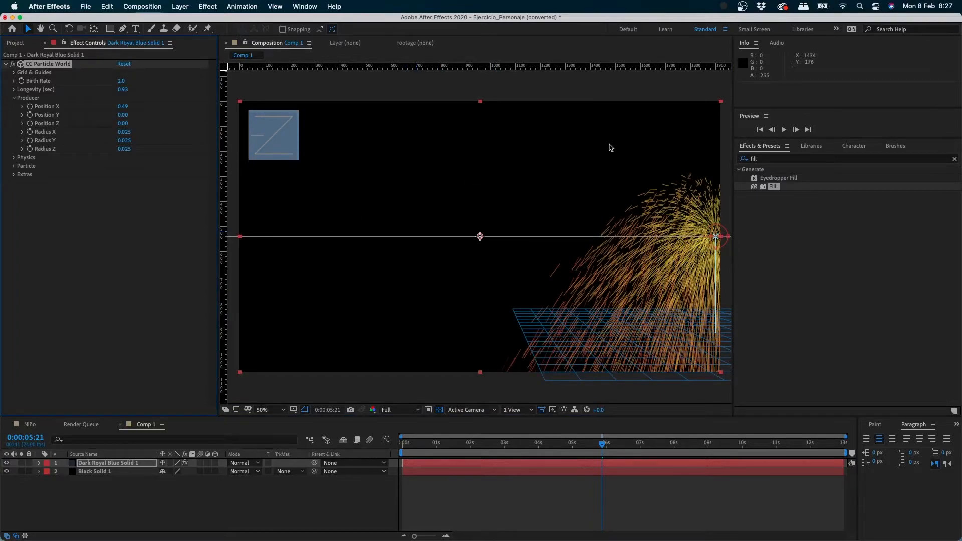
Step: Hide the Black Solid 1 layer and move the Dark Royal Blue solid to about 1190, 564 in the composition
left_click_drag(605, 157, 448, 140)
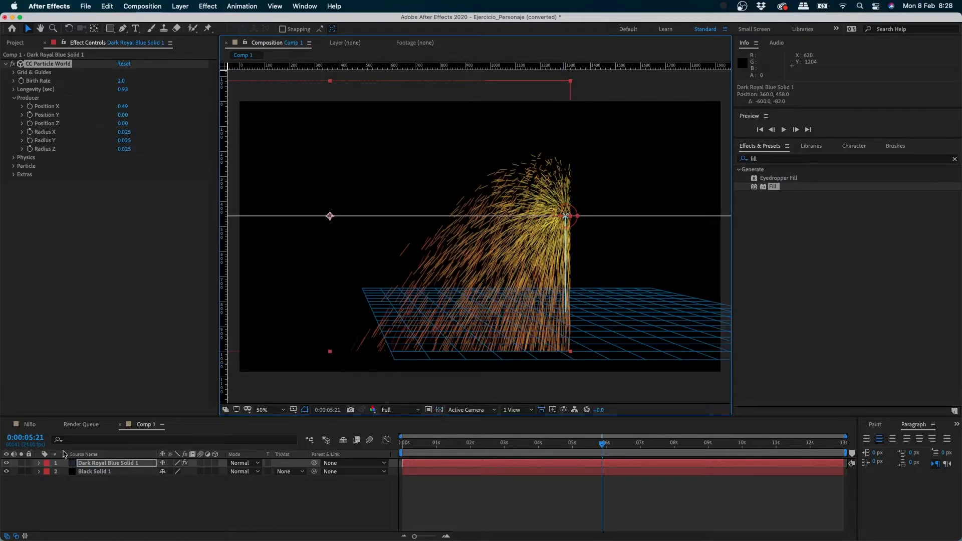
left_click(6, 471)
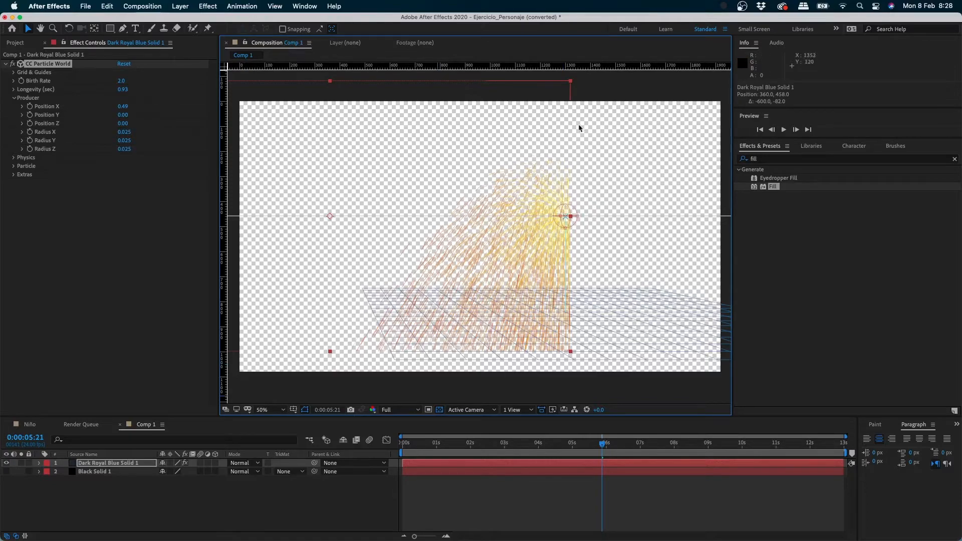
left_click_drag(460, 213, 585, 262)
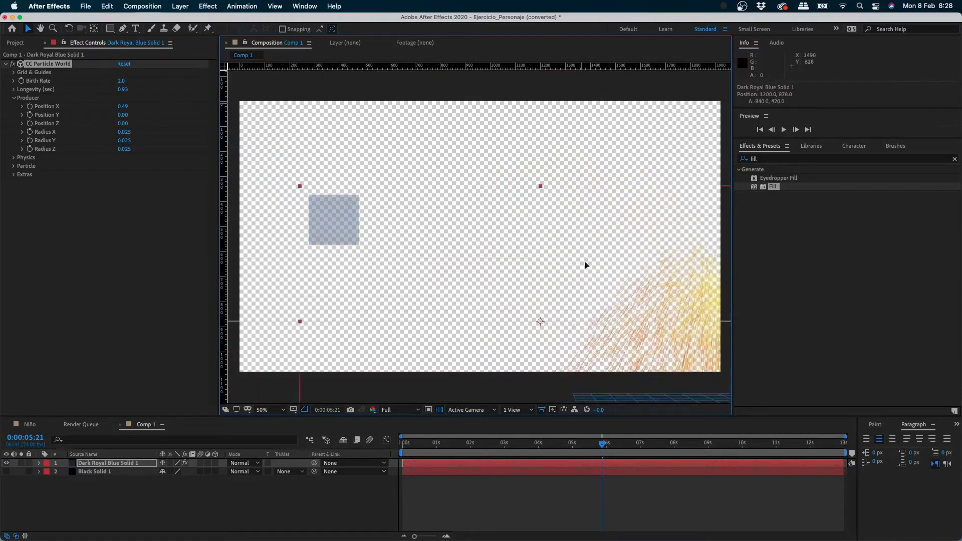
left_click_drag(437, 238, 434, 156)
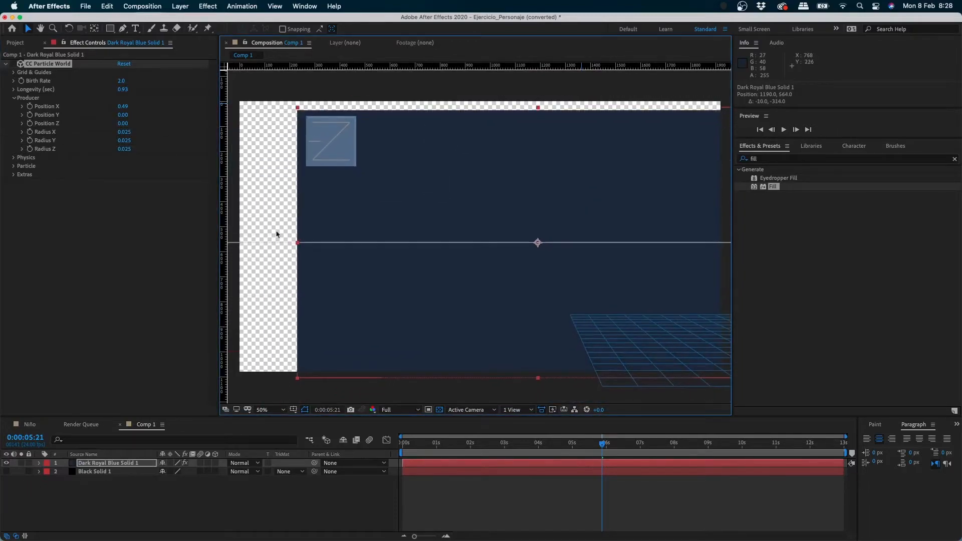
Step: Reset the Dark Royal Blue solid's transform properties to return it to the centre of the composition
left_click(39, 463)
left_click(165, 481)
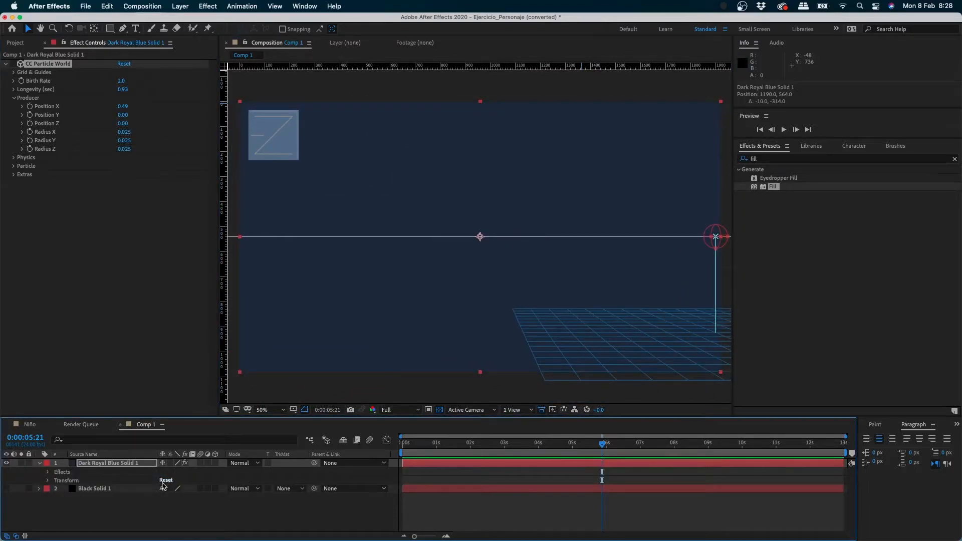
Step: Try moving the Dark Royal Blue solid to about 520, 602, check it with CC Particle World off and on, and reset its transform
left_click(83, 470)
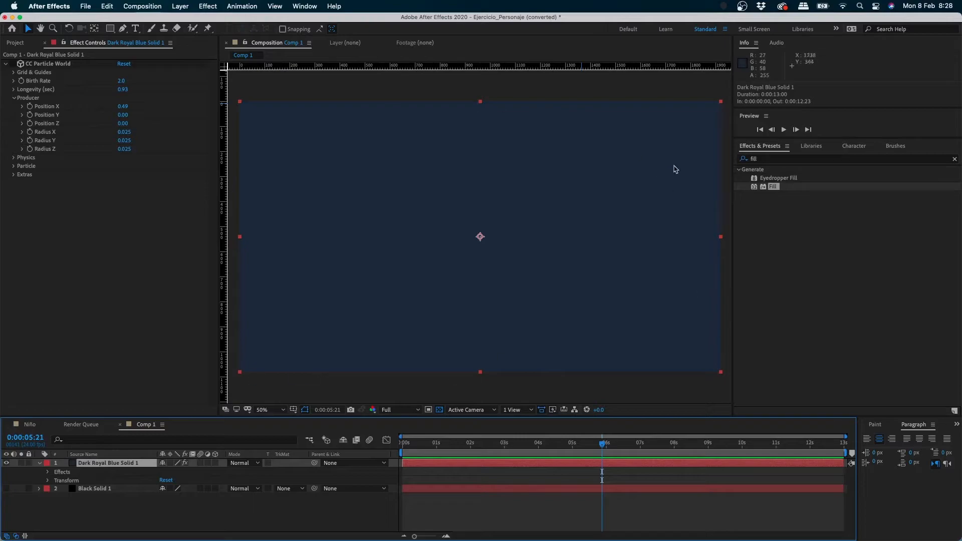
left_click_drag(316, 133, 205, 149)
left_click(14, 64)
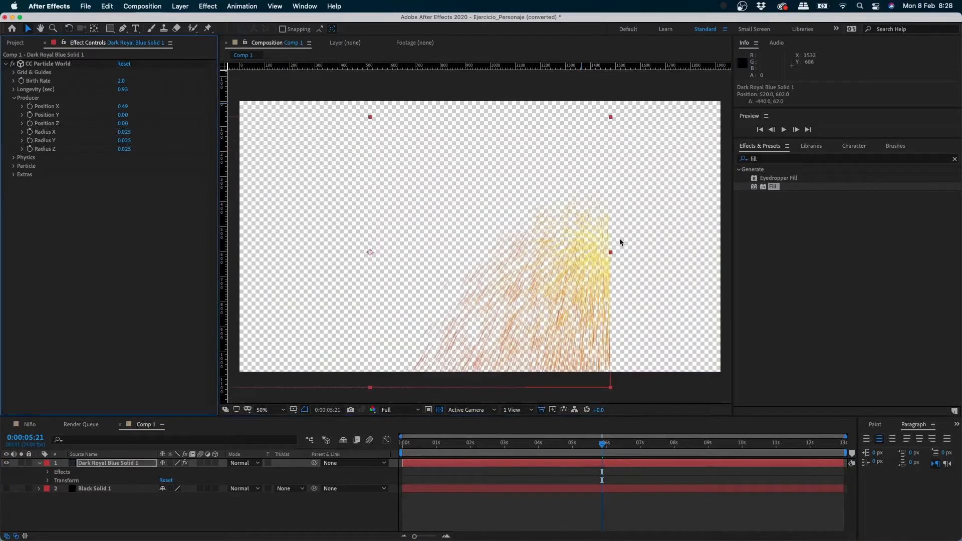
left_click(20, 463)
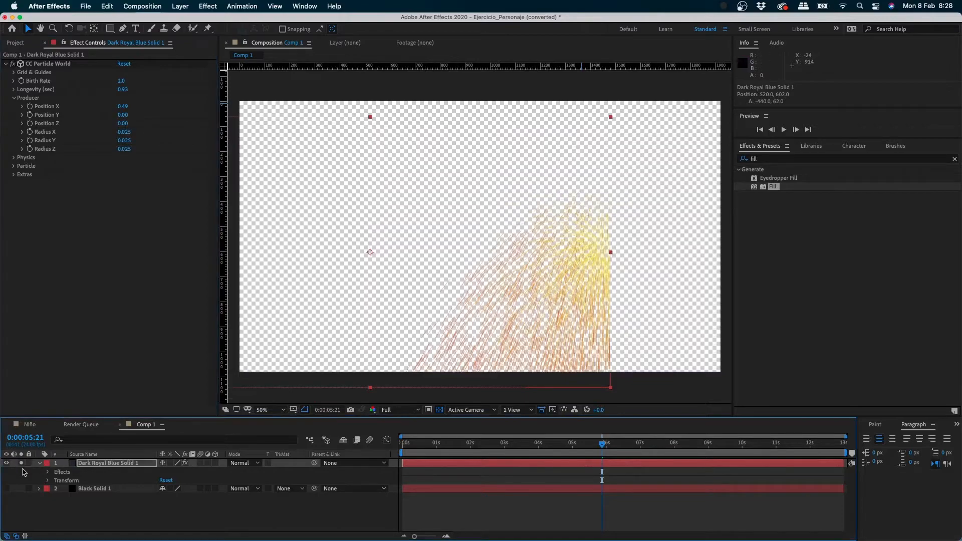
left_click(166, 480)
left_click(12, 64)
left_click(12, 64)
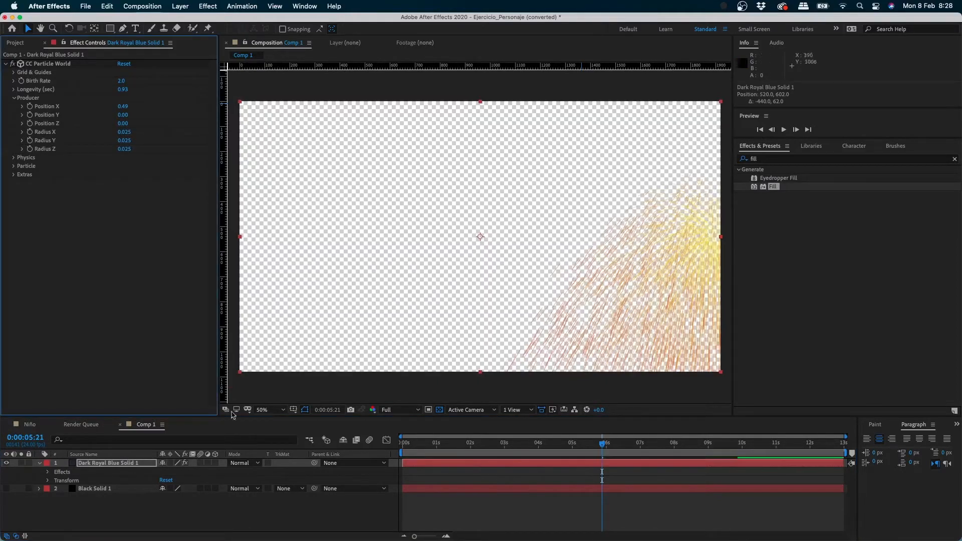
Step: Show the Black Solid 1 layer again and bring the particle producer near the centre with Position X at -0.01
left_click(6, 489)
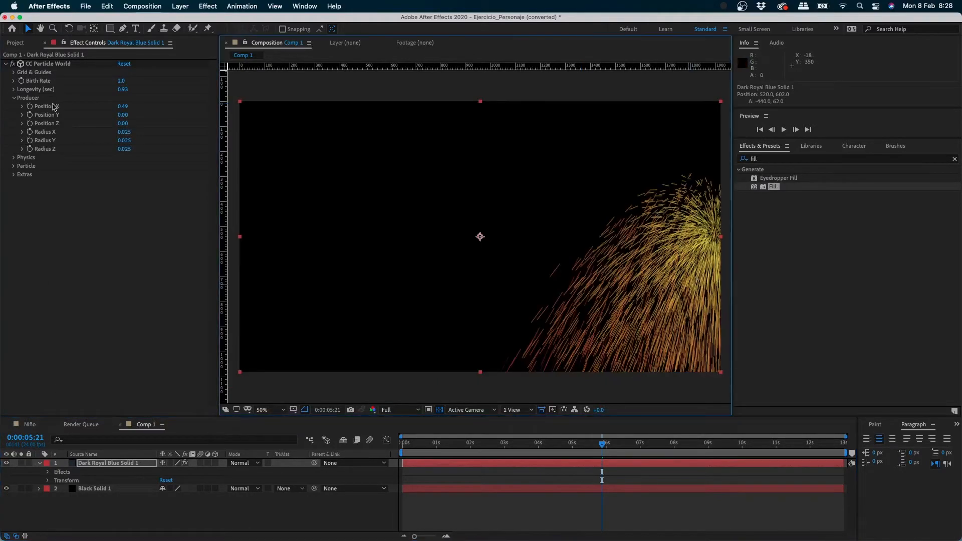
left_click_drag(122, 106, 102, 122)
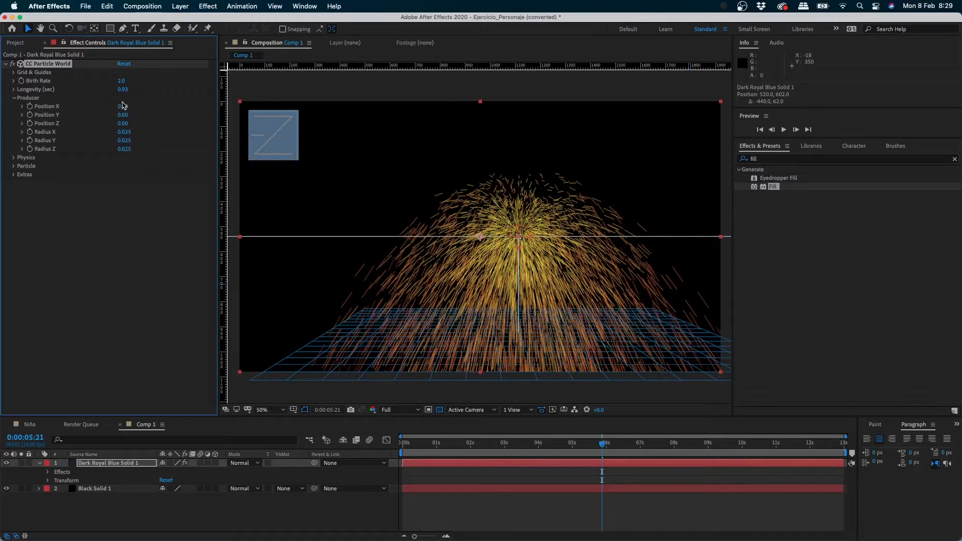
left_click_drag(123, 106, 147, 143)
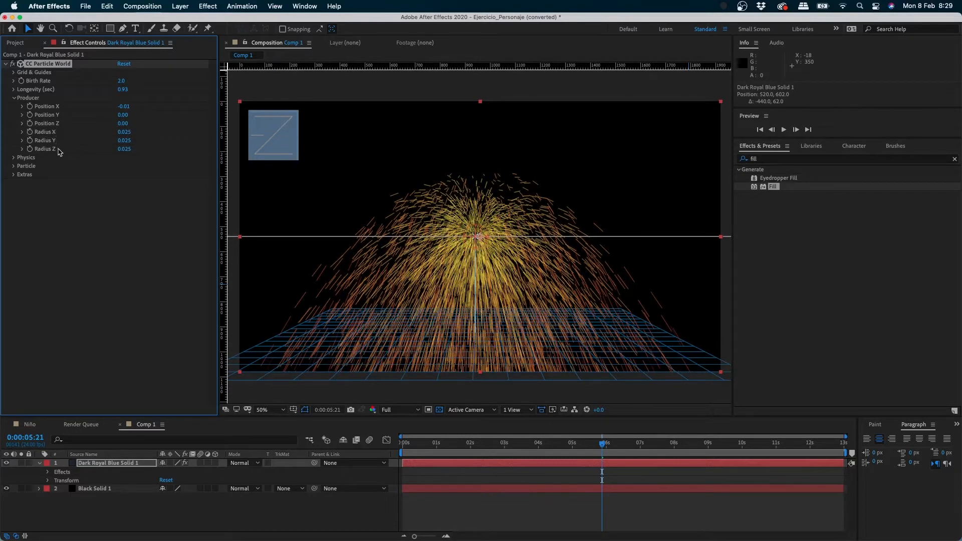
Step: Widen the producer to a Radius X of 2.165 and raise it with Position Y at -0.75
left_click_drag(129, 133, 199, 152)
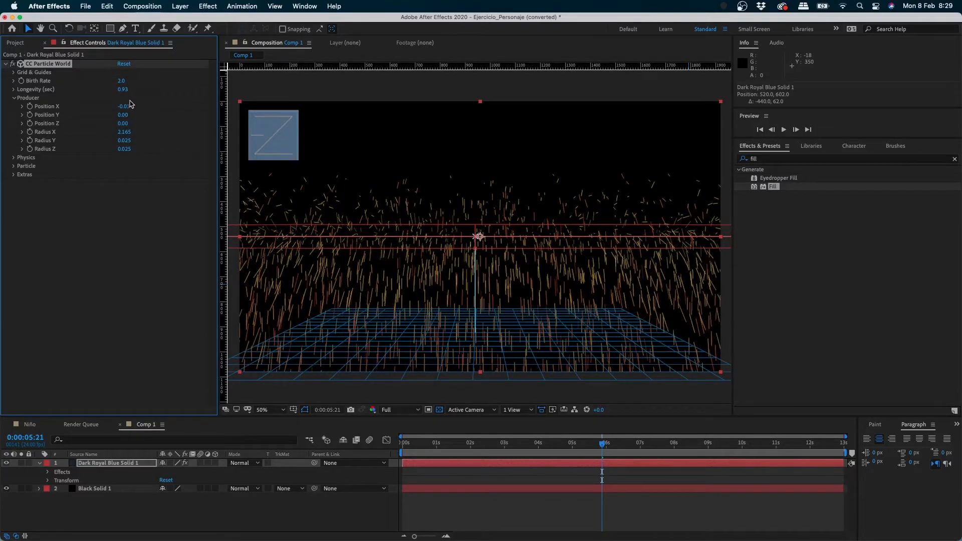
mouse_move(122, 115)
left_mouse_down()
mouse_move(102, 119)
mouse_move(133, 121)
mouse_move(107, 126)
left_mouse_up()
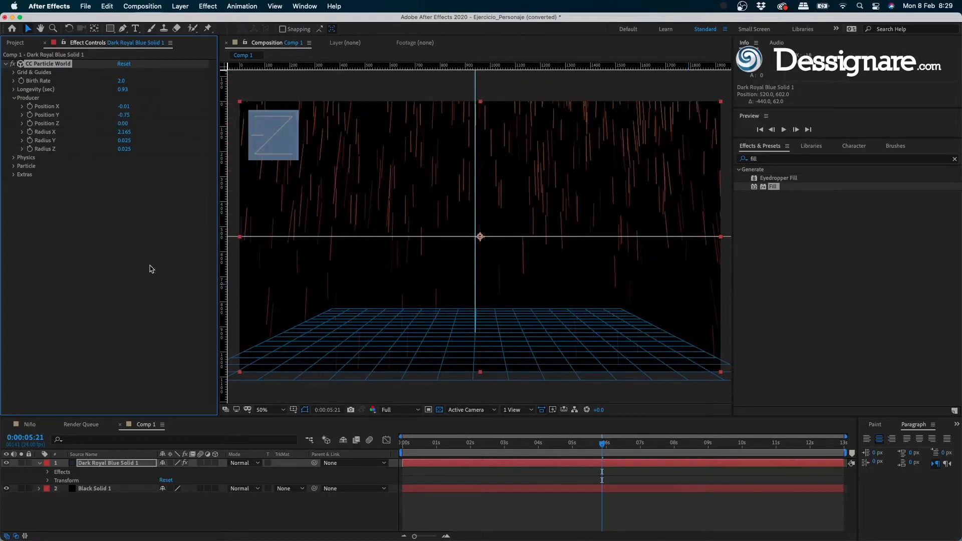
Step: Preview the falling particle rain, including playback from the first frame of the composition
key("space")
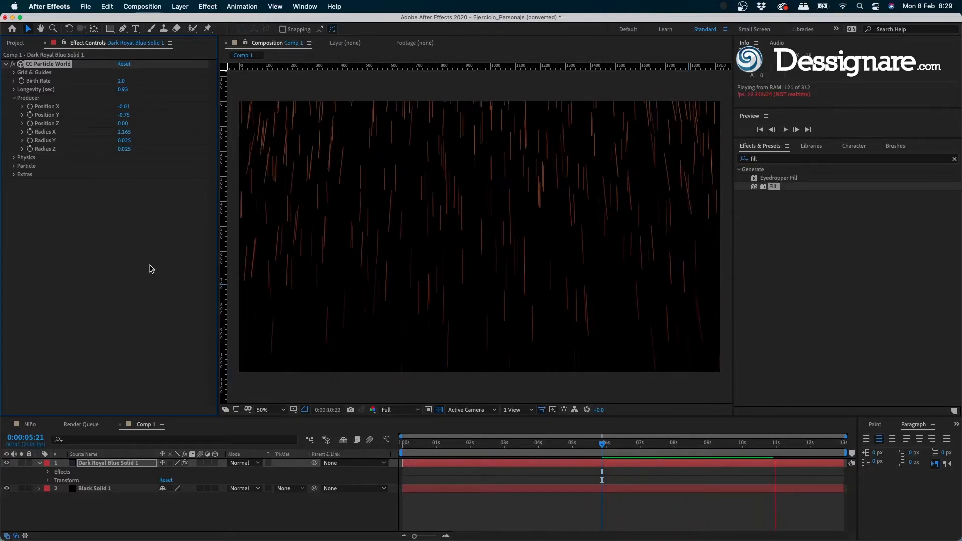
key("space")
left_click(260, 428)
key("Home")
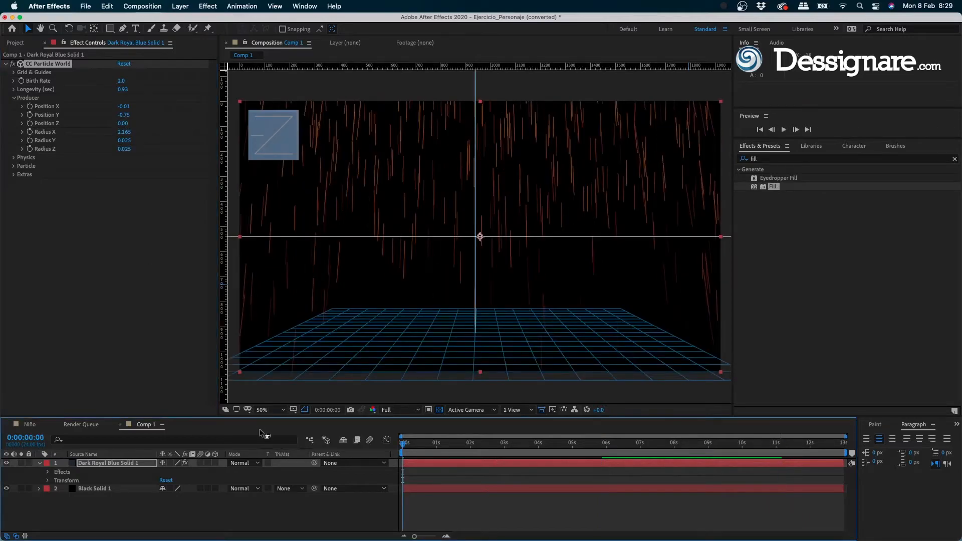
key("space")
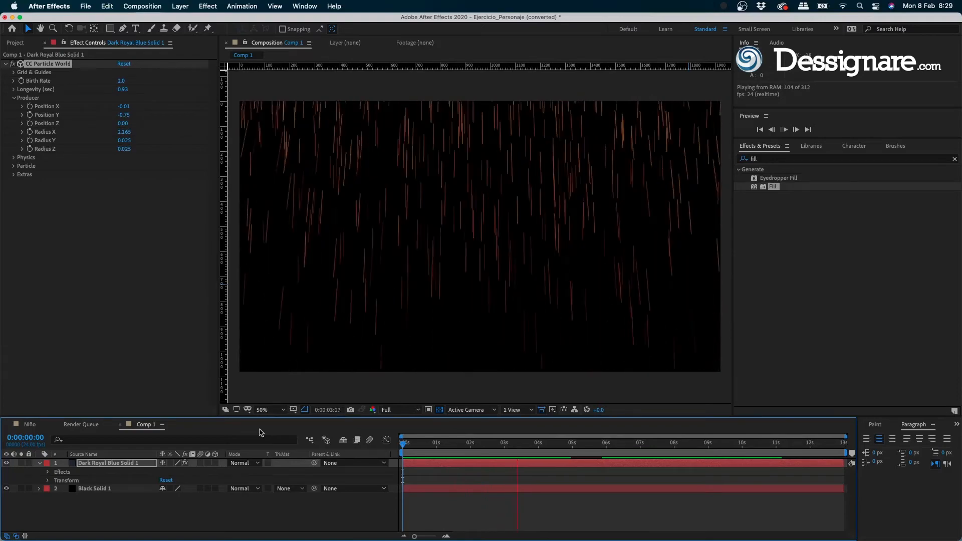
key("space")
key("space")
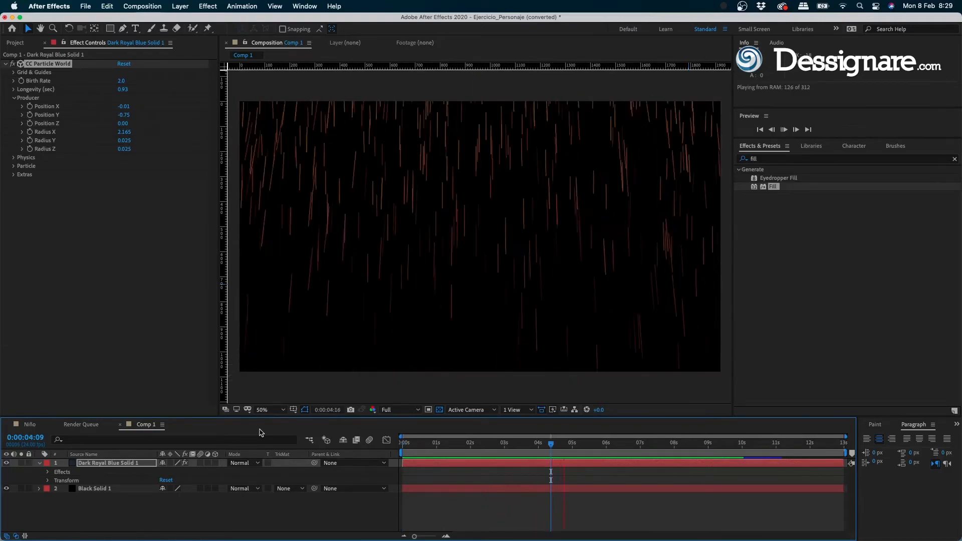
key("space")
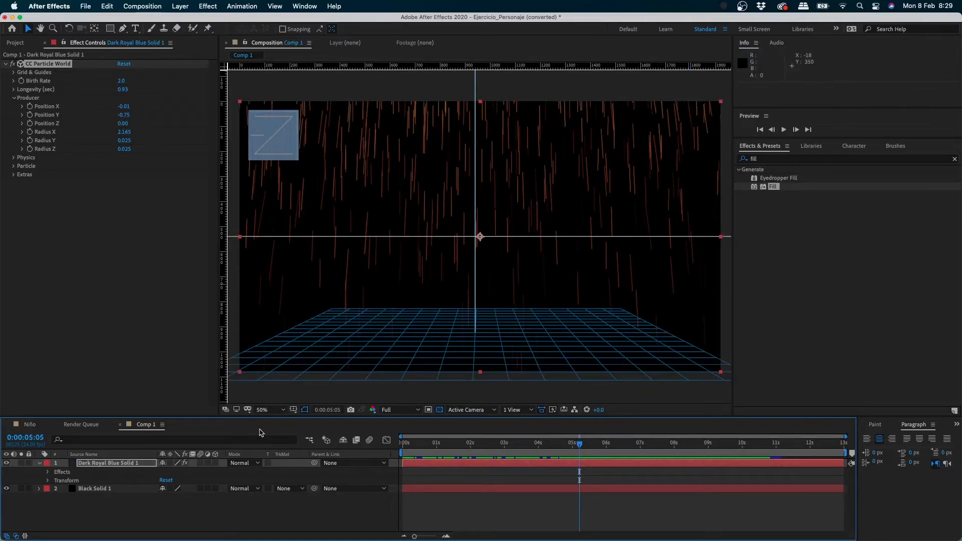
Step: Reset CC Particle World and set its Physics Animation type to Direction Axis
left_click(129, 64)
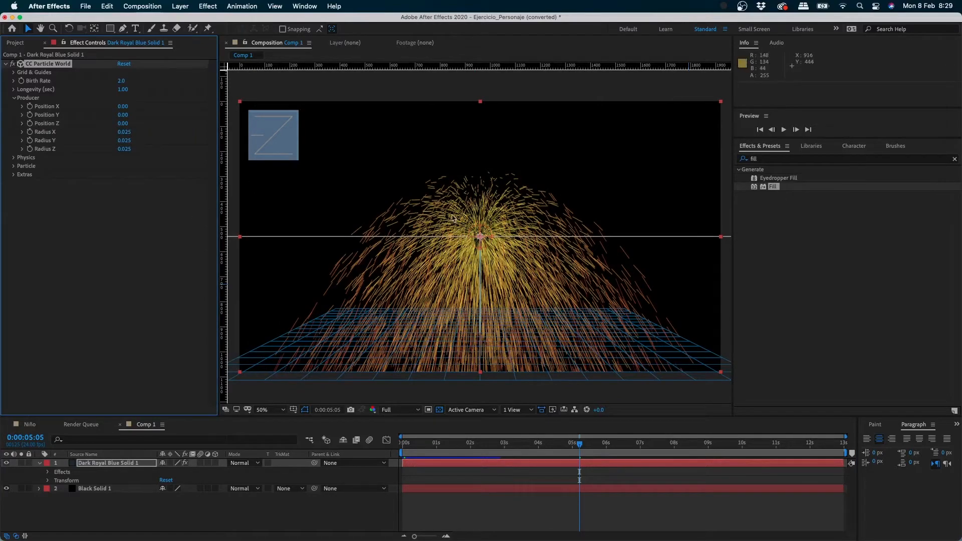
left_click(13, 98)
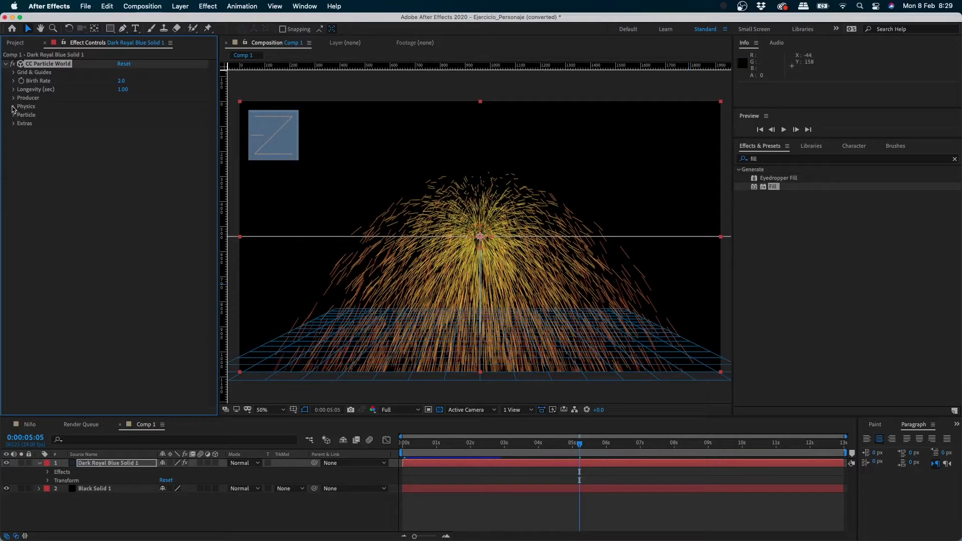
left_click(14, 107)
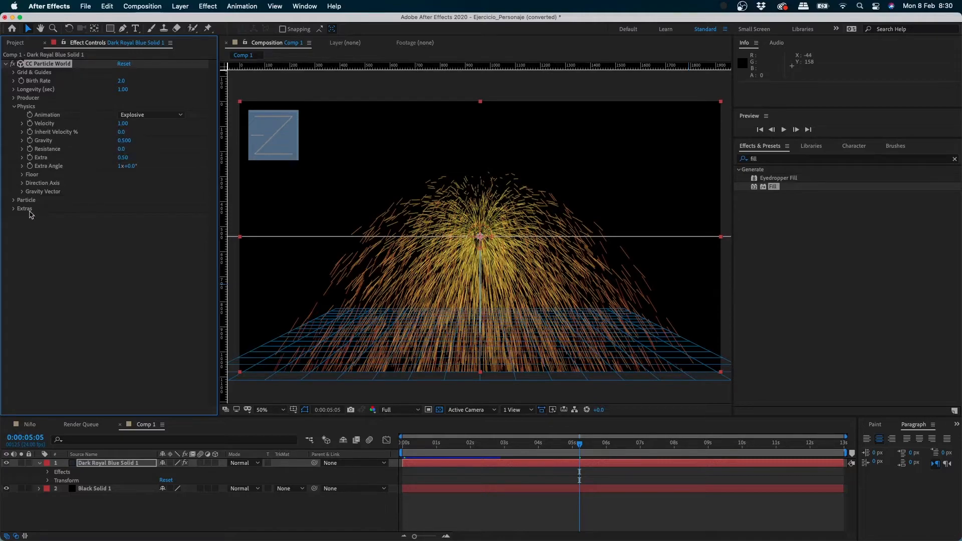
left_click(120, 116)
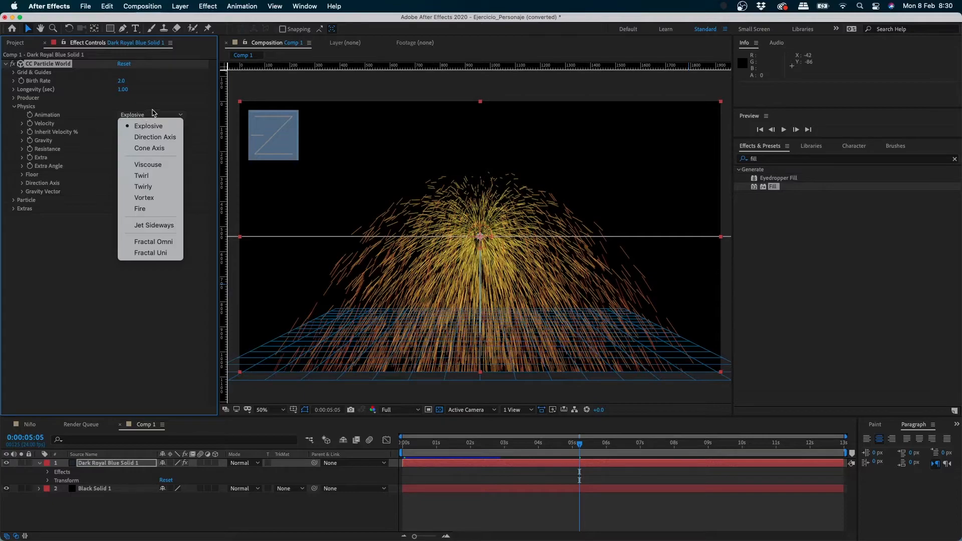
left_click(173, 139)
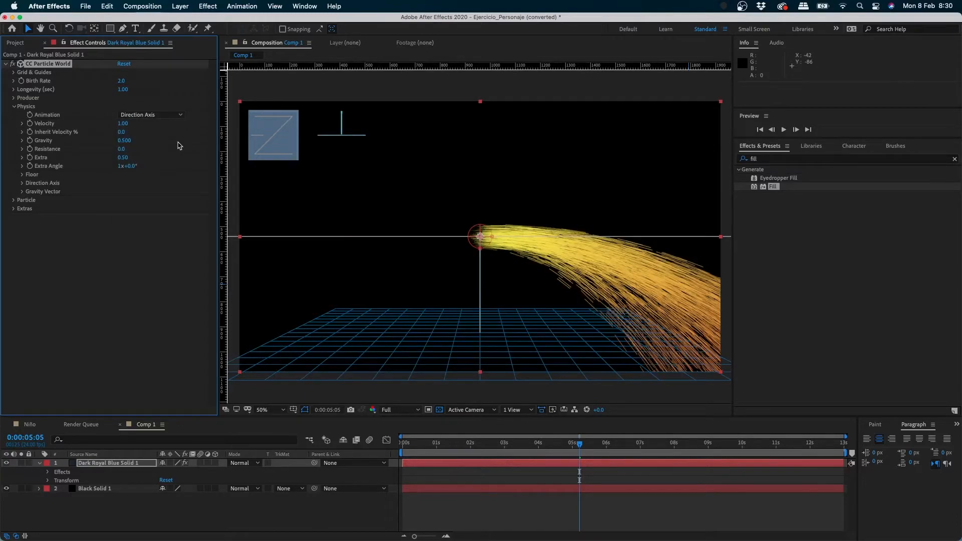
Step: Preview the Direction Axis particle stream from the start of the composition
key("space")
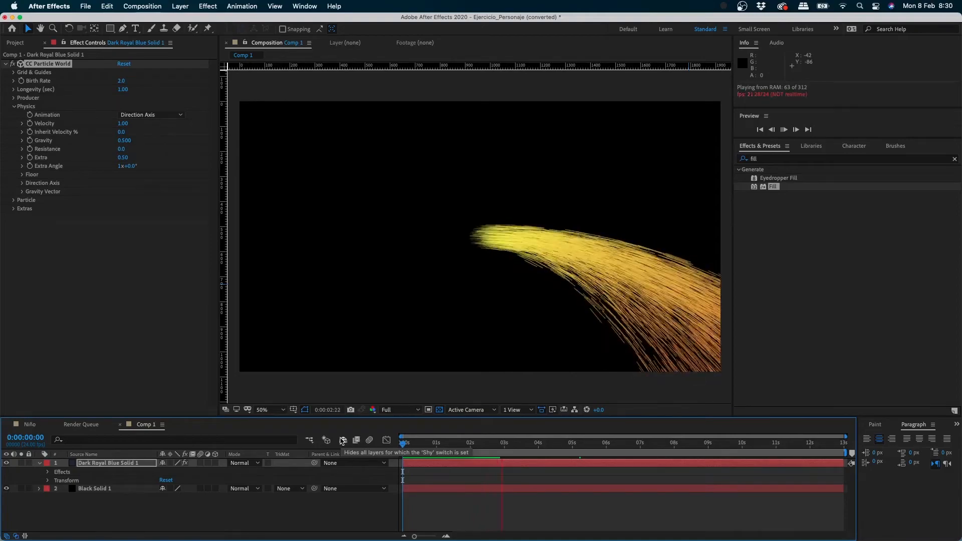
key("space")
key("space")
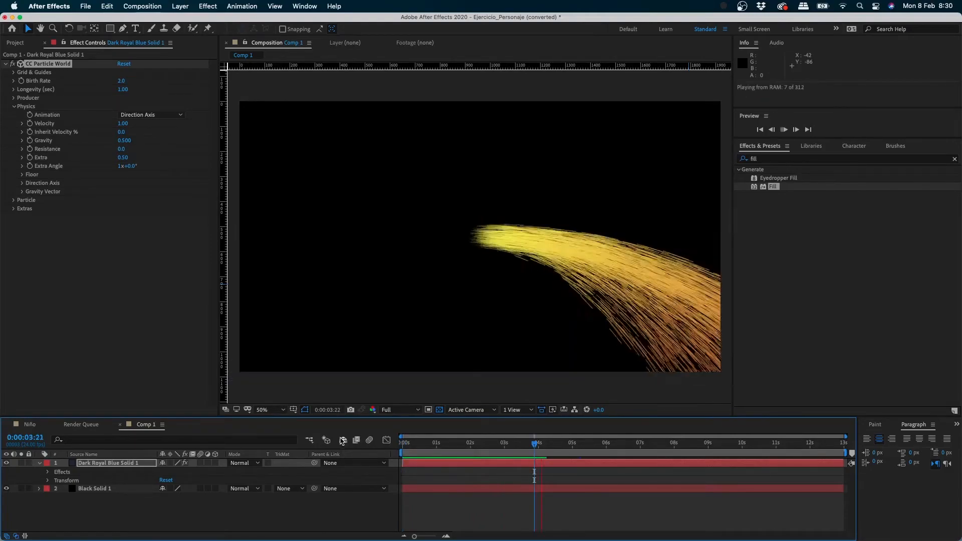
key("space")
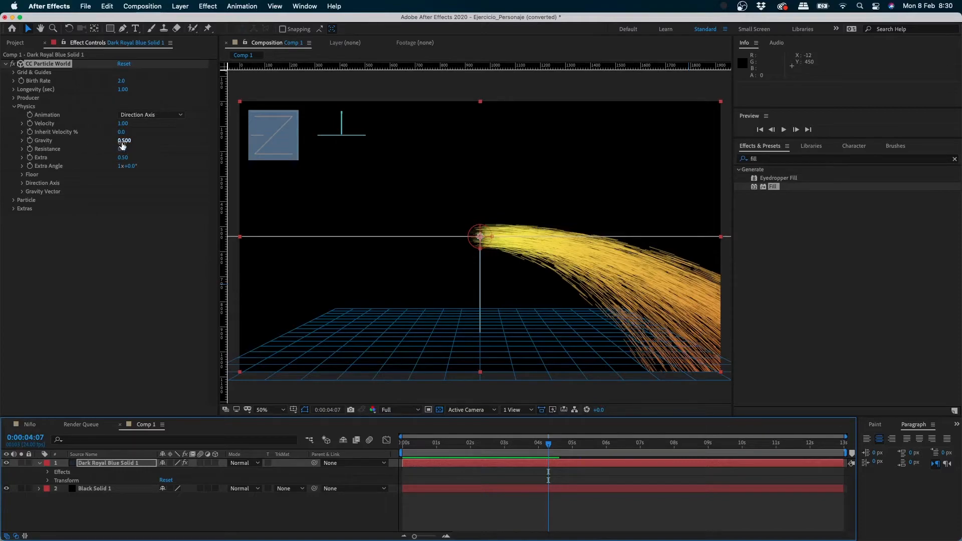
Step: Lower the particles' Gravity to -0.290 and preview the stream from the first frame
left_click_drag(128, 145, 87, 142)
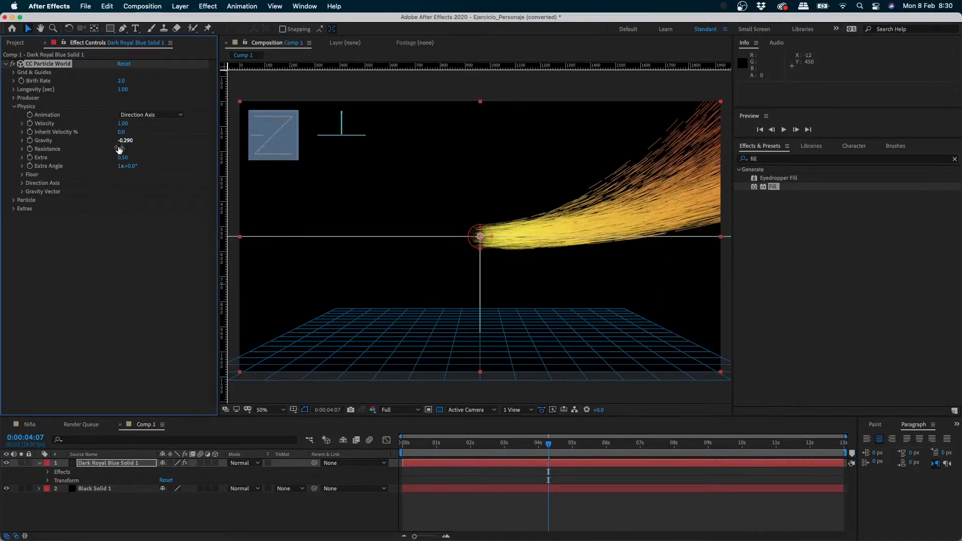
left_click_drag(434, 445, 256, 435)
key("space")
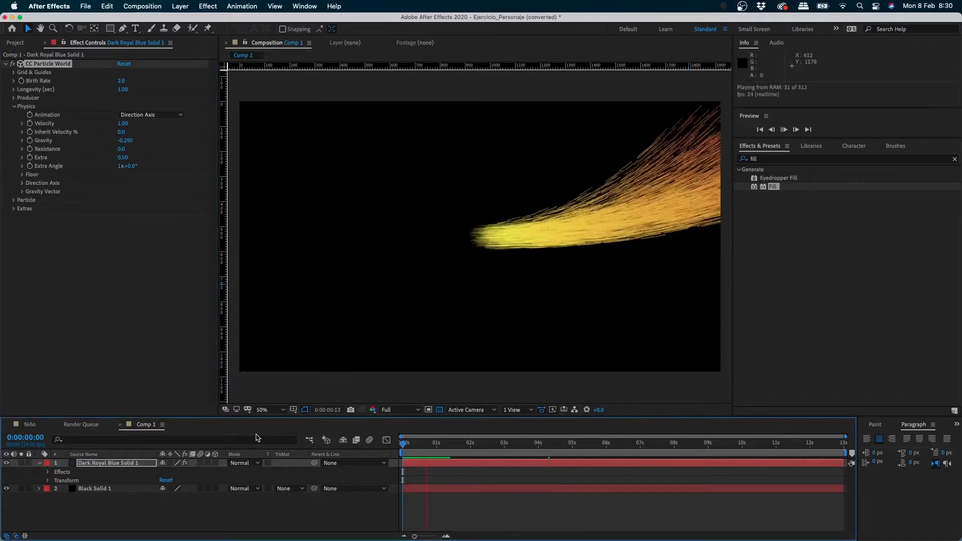
Step: Shorten the particles' Longevity to 0.29 sec and reduce the Birth Rate to 0.3 during the preview
left_click_drag(125, 87, 97, 95)
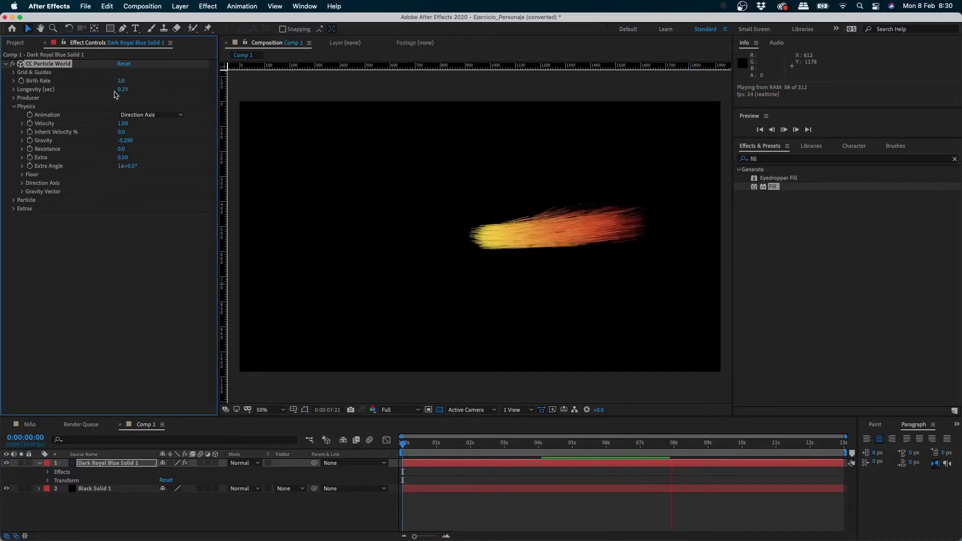
left_click_drag(121, 81, 111, 96)
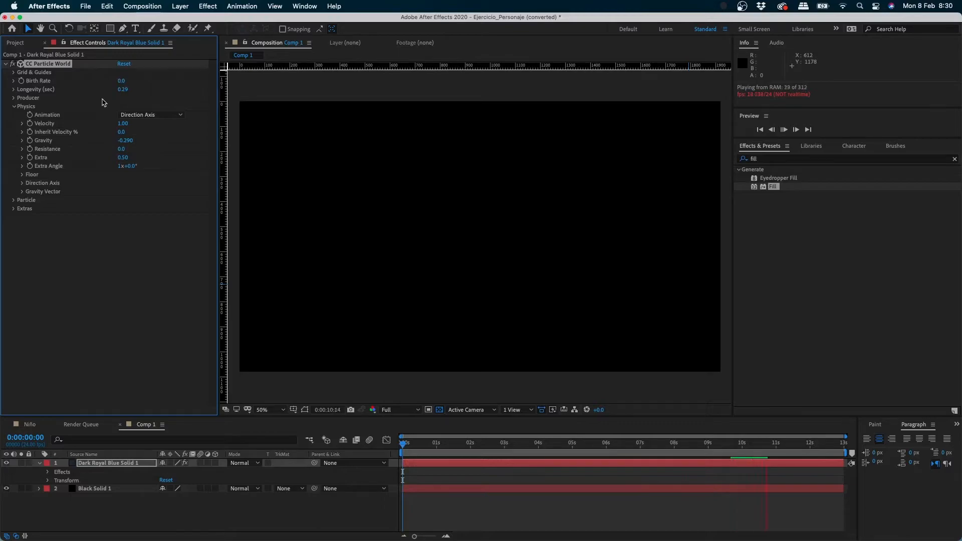
key("period")
left_click(121, 81)
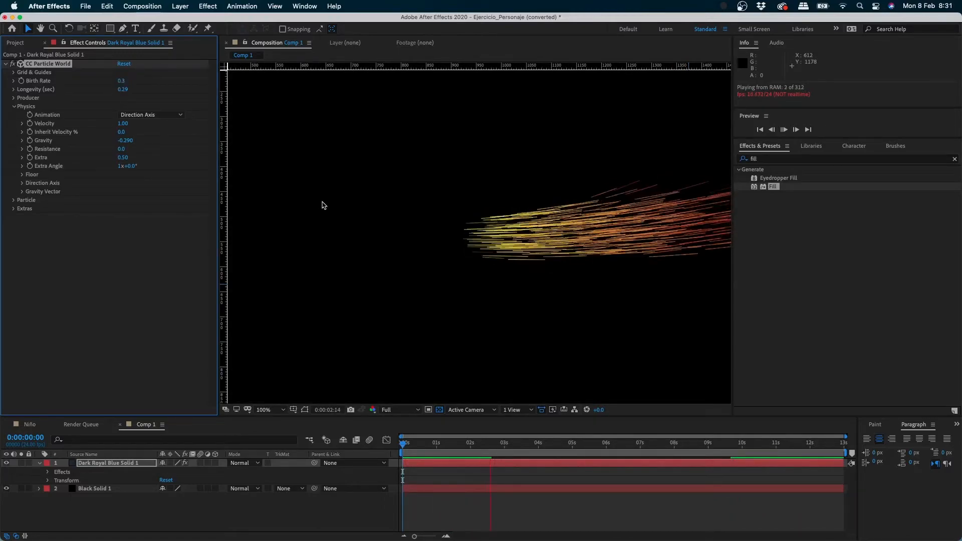
Step: Preview the short, sparse particle stream with the whole composition in view at 50% magnification
key("space")
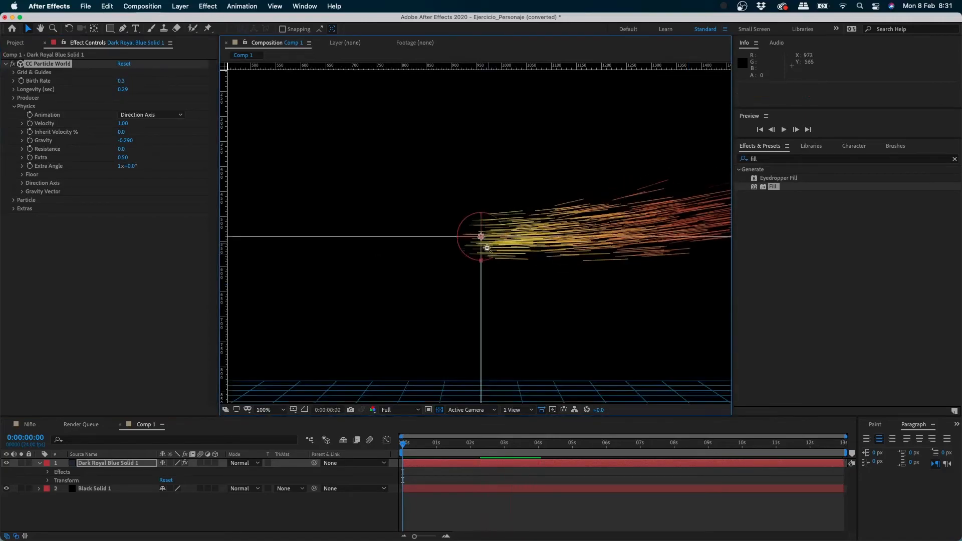
key("z")
left_click(488, 247, "alt")
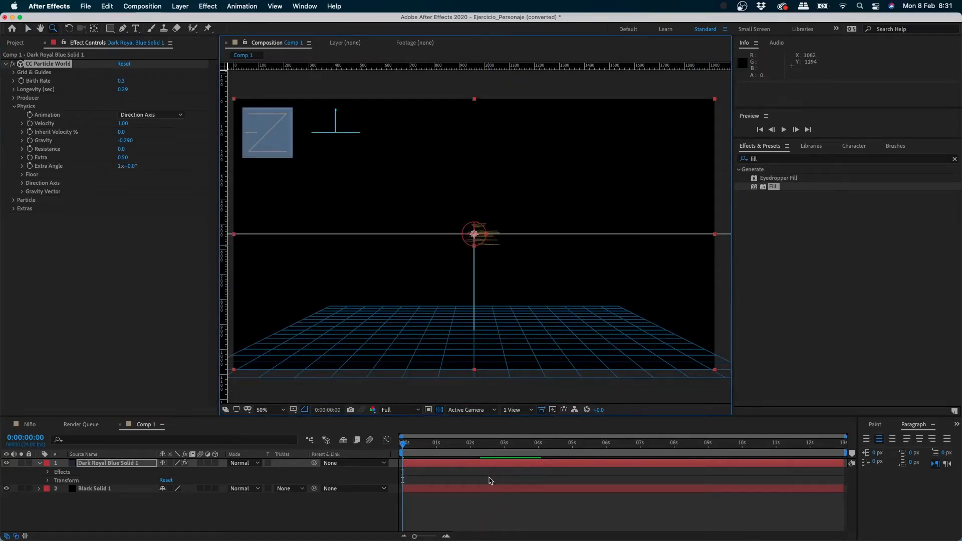
key("space")
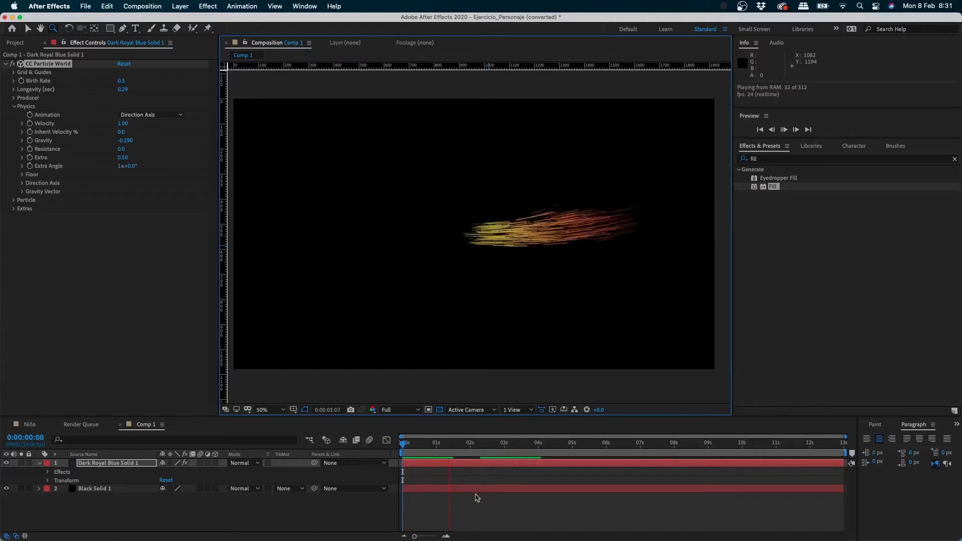
key("v")
key("space")
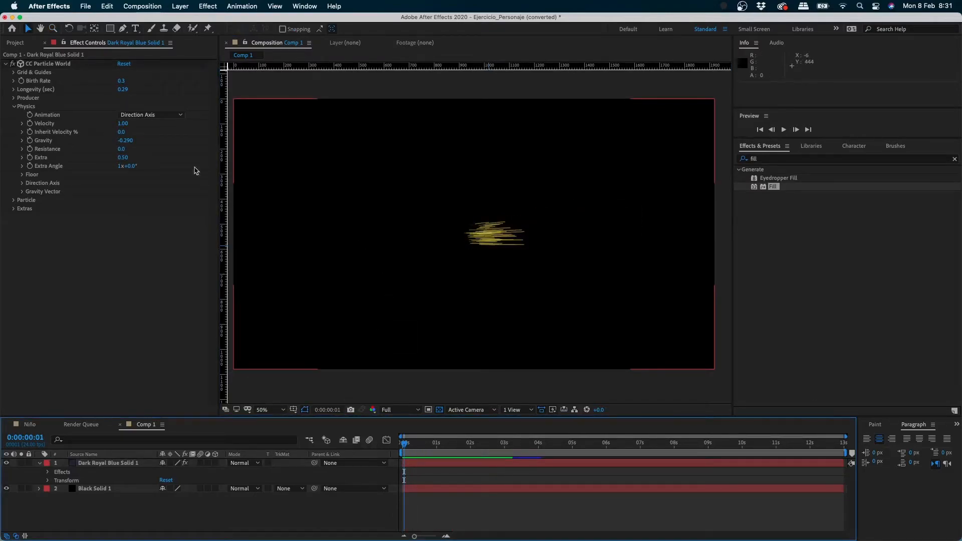
Step: Restore CC Particle World's default settings and choose Direction Axis as the Physics animation again
left_click(123, 64)
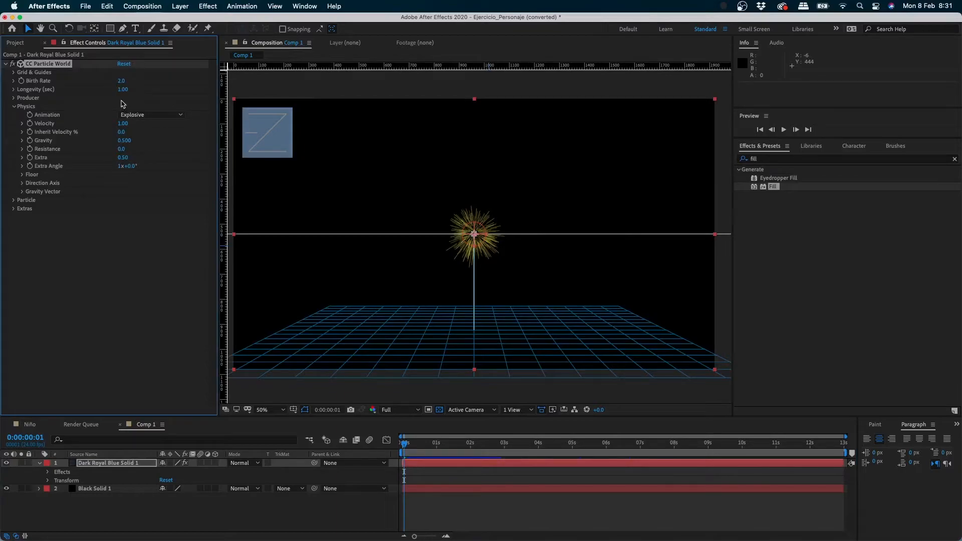
left_click(152, 115)
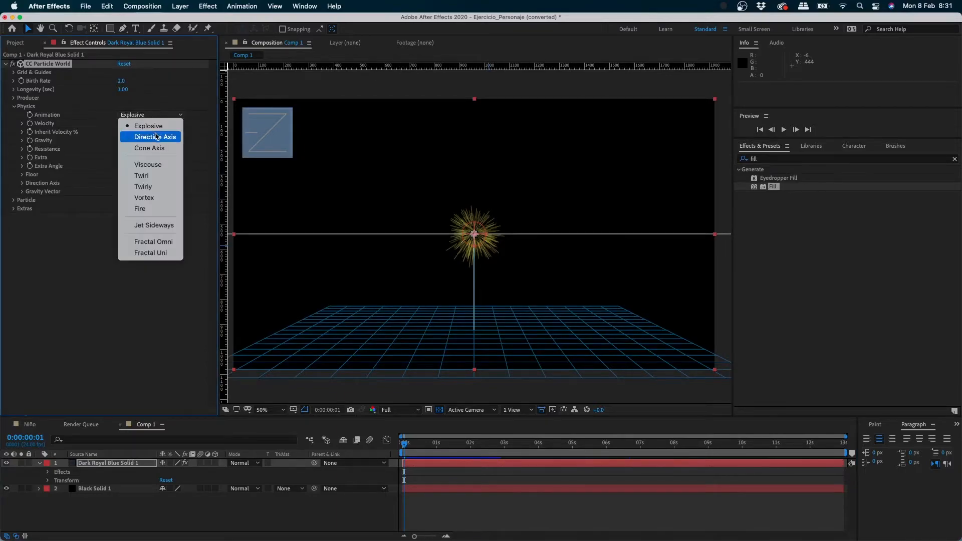
left_click(134, 137)
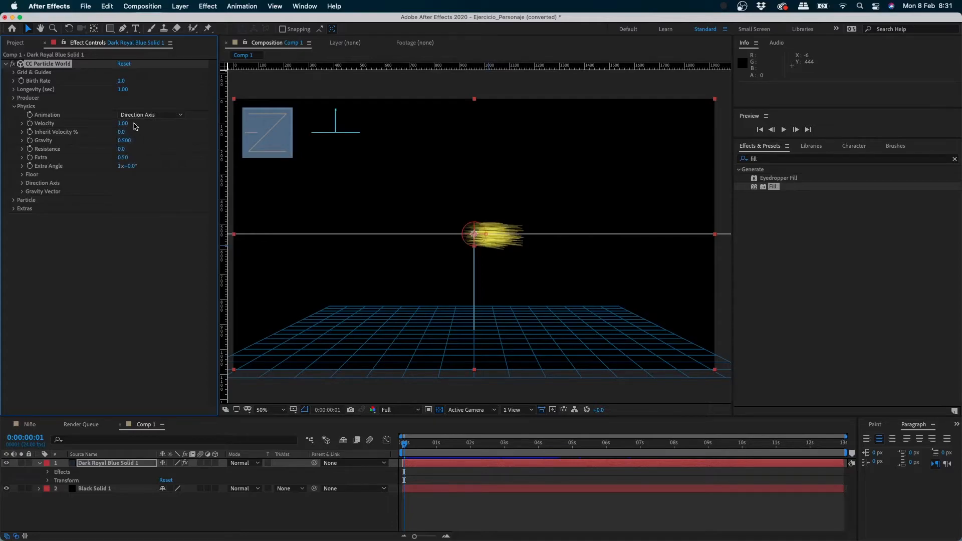
Step: Preview the Direction Axis particle stream, shorten Longevity to 0.30 sec and play the stream again
key("space")
key("space")
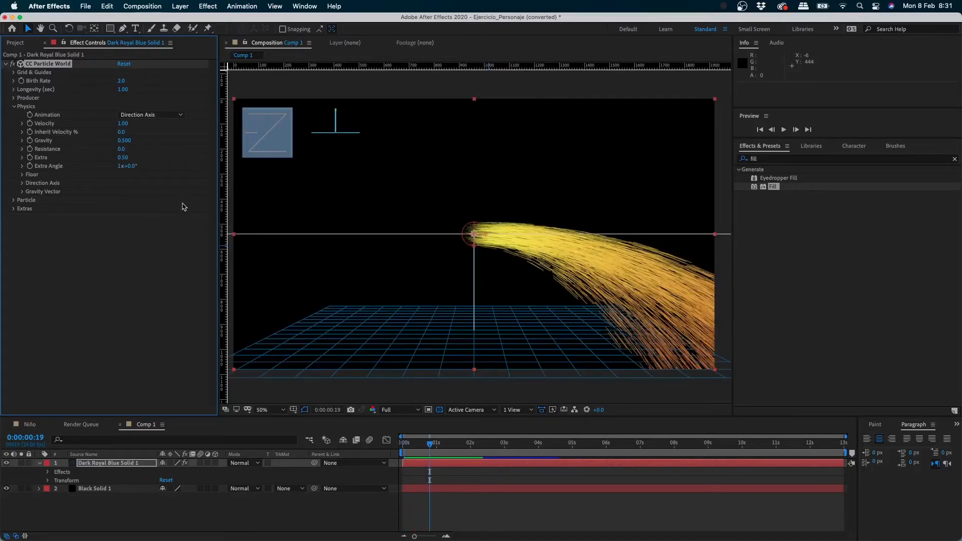
left_click(125, 90)
type("0.3")
key("Return")
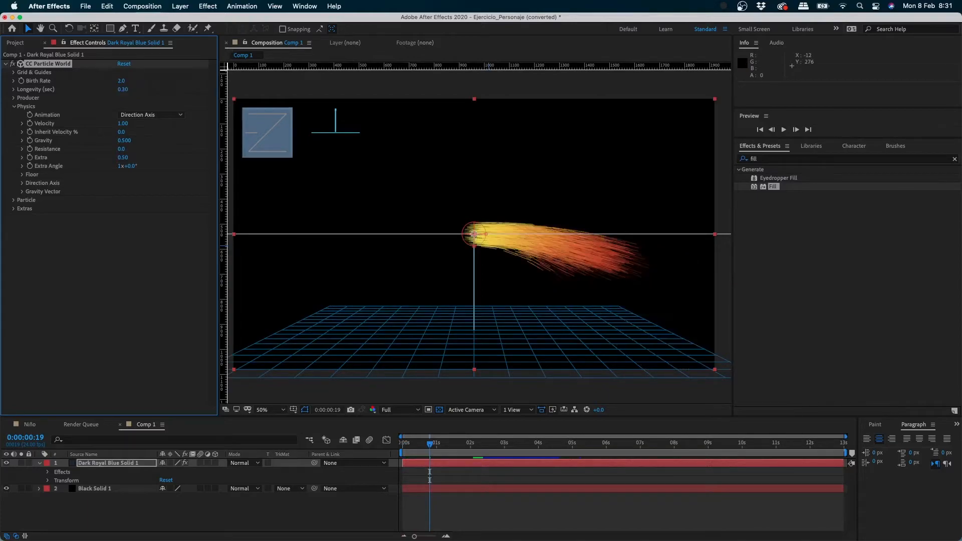
key("space")
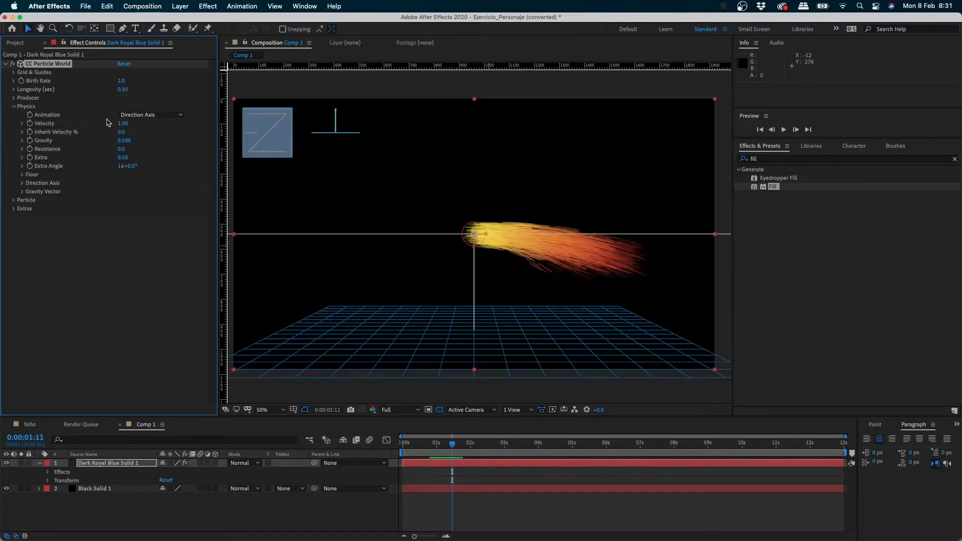
Step: Raise the particle stream's Gravity to 1.480 and look through the available Physics animation types
left_click_drag(124, 142, 165, 107)
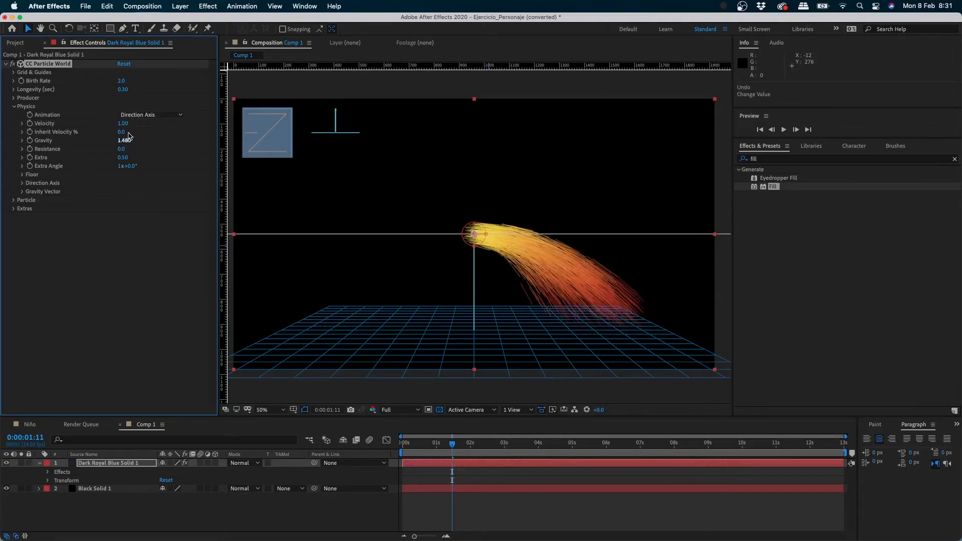
left_click_drag(125, 140, 135, 144)
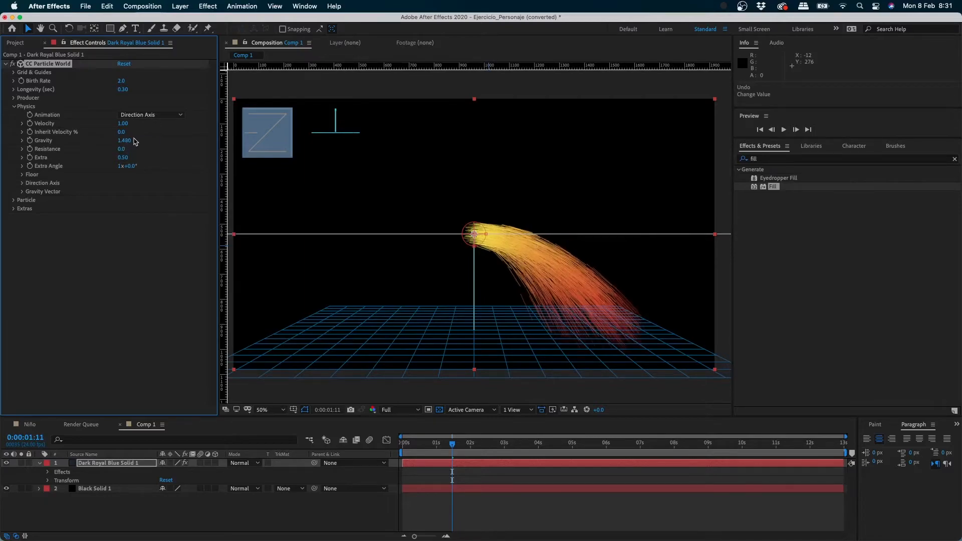
left_click(160, 115)
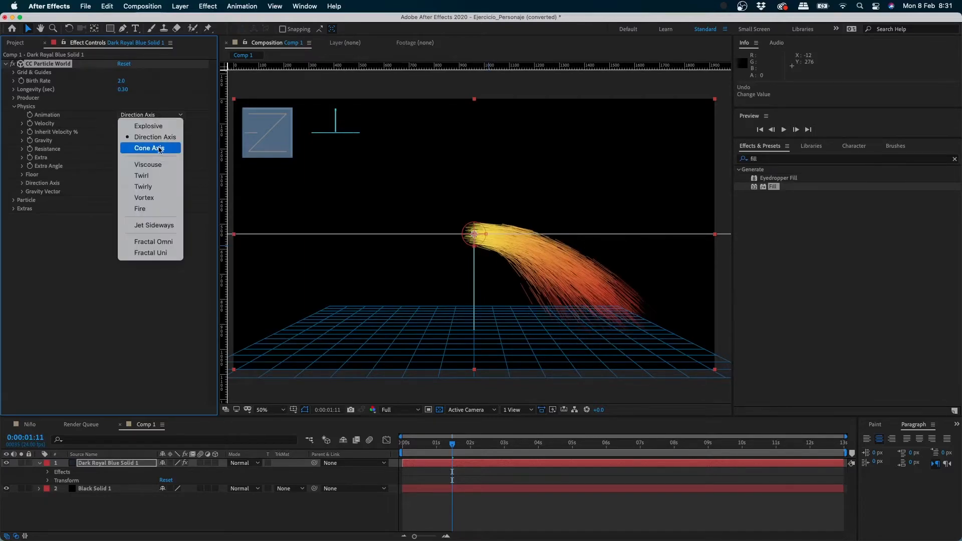
left_click(175, 86)
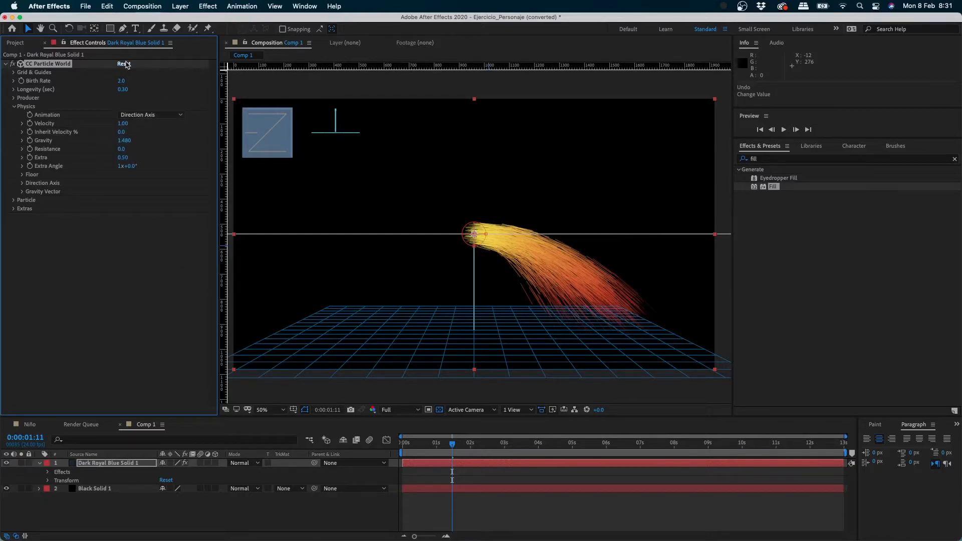
Step: Reset CC Particle World to its defaults and set the Physics animation back to Direction Axis
left_click(127, 66)
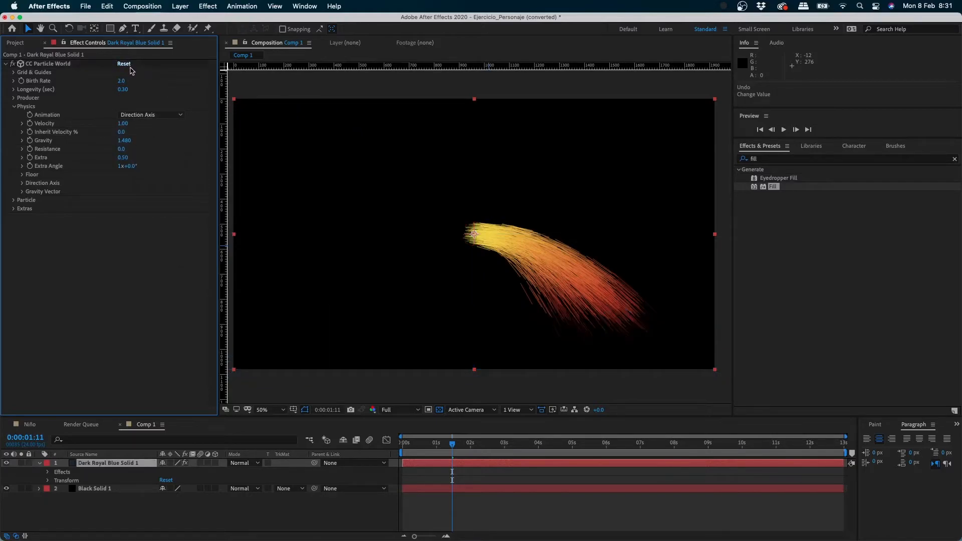
left_click(126, 66)
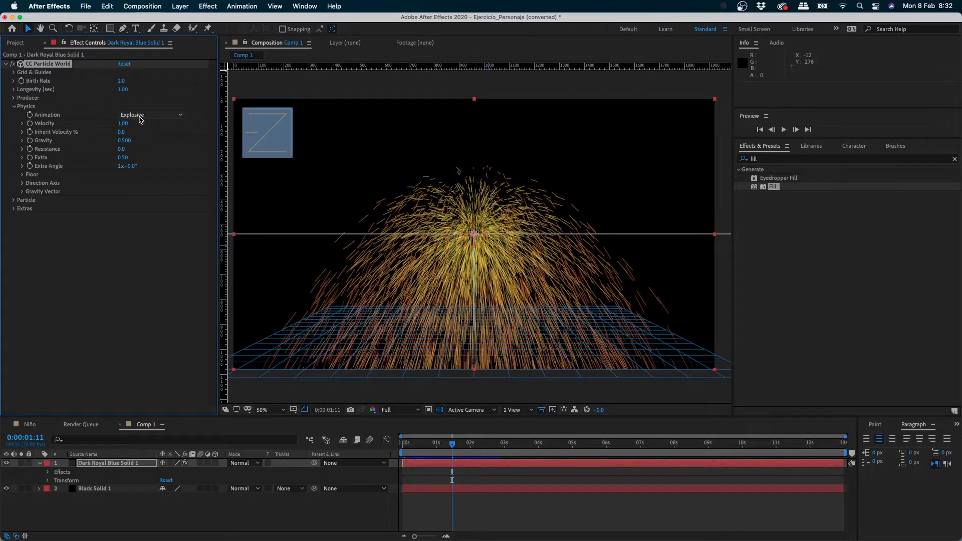
left_click(142, 116)
left_click(137, 136)
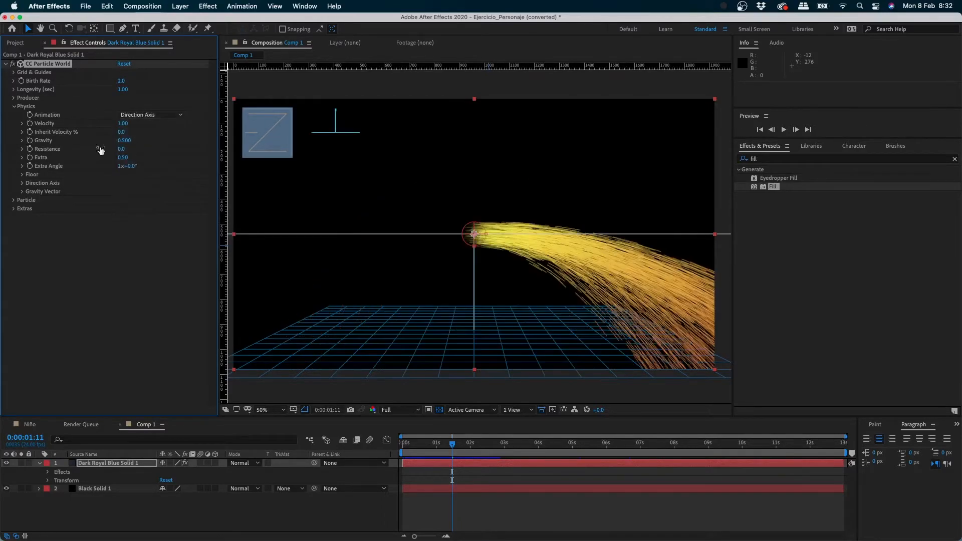
Step: Set the Direction Axis stream's Gravity to -1.370 and preview the particles
left_click_drag(126, 142, 30, 140)
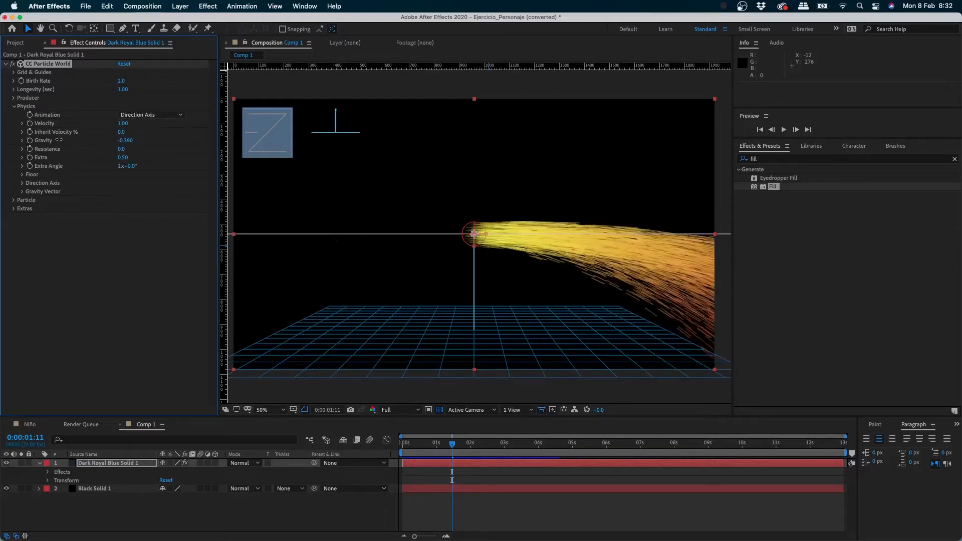
key("space")
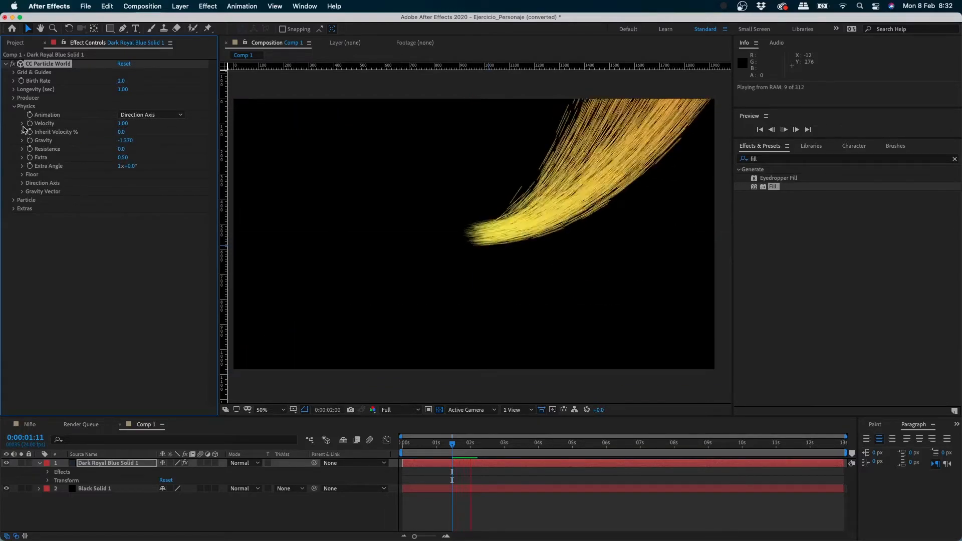
key("space")
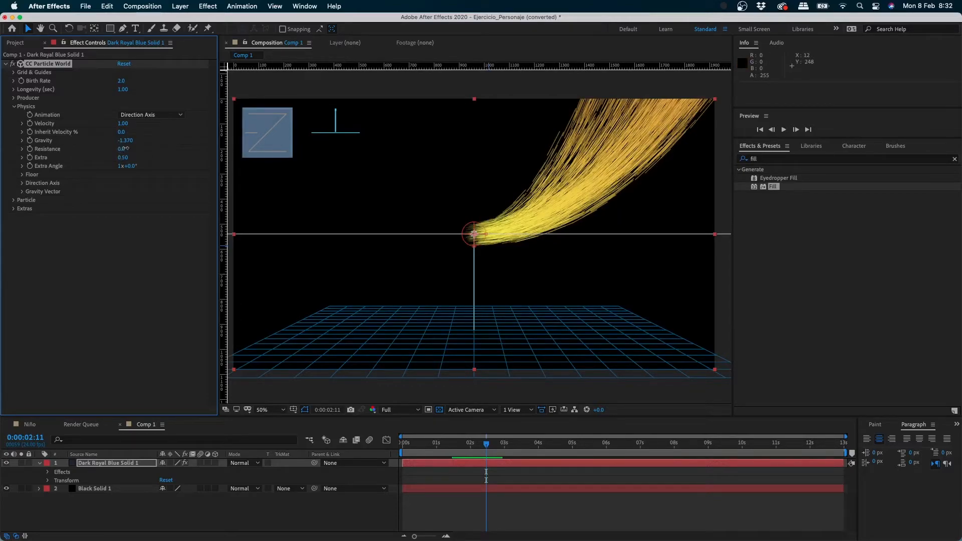
Step: Set the stream's Resistance to 27.0, Gravity to -2.000 and Velocity to 3.38 while previewing the motion
left_click_drag(124, 149, 263, 151)
key("space")
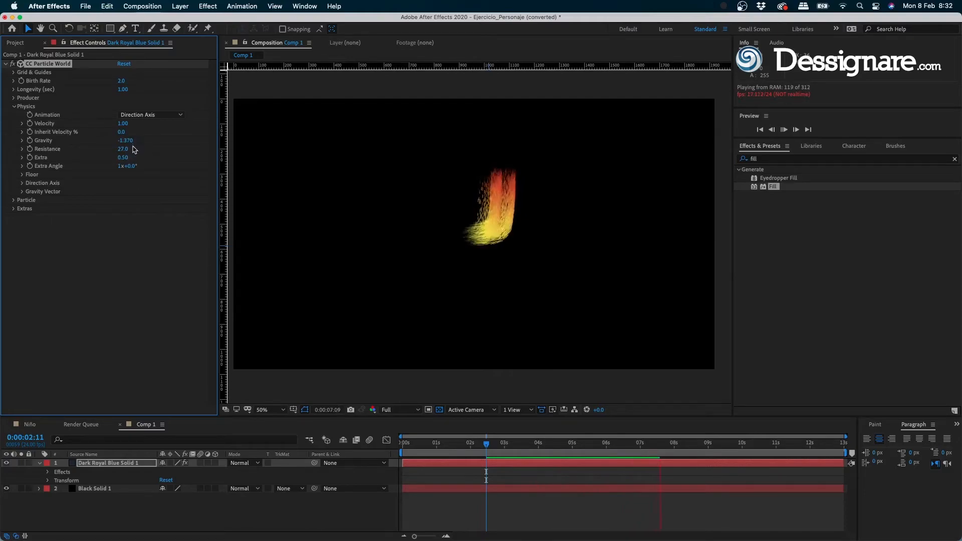
left_click_drag(130, 142, 239, 121)
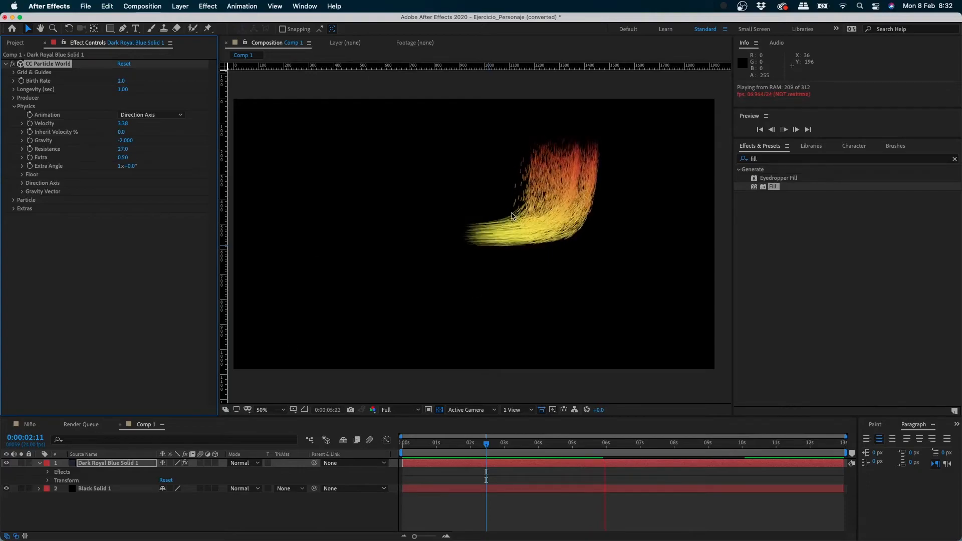
key("space")
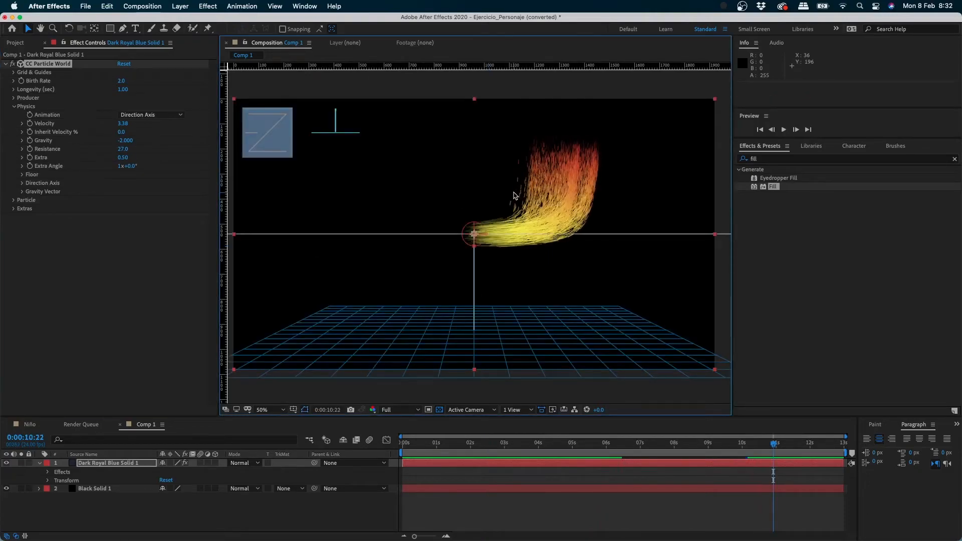
Step: Restore CC Particle World's default settings and change the Particle Type to Textured Square
left_click(124, 64)
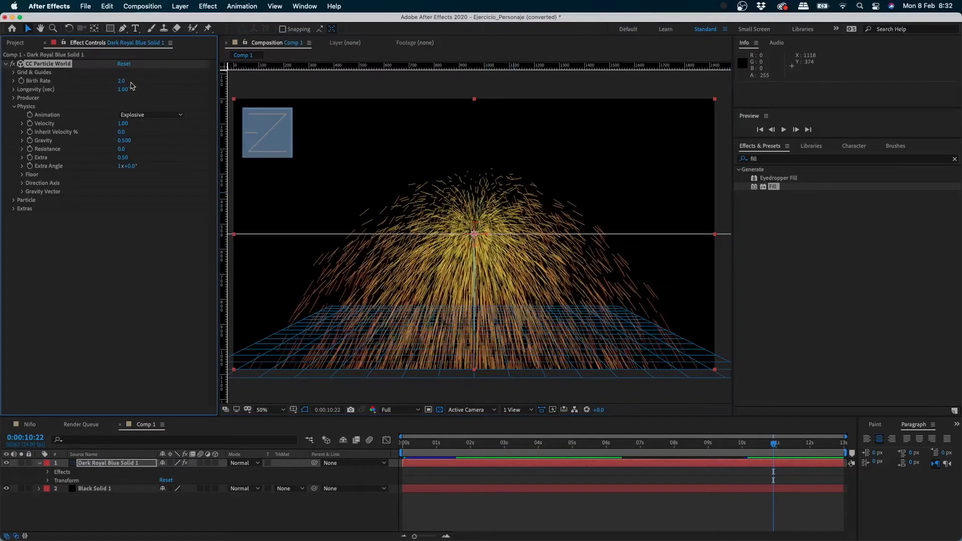
left_click(14, 106)
left_click(14, 116)
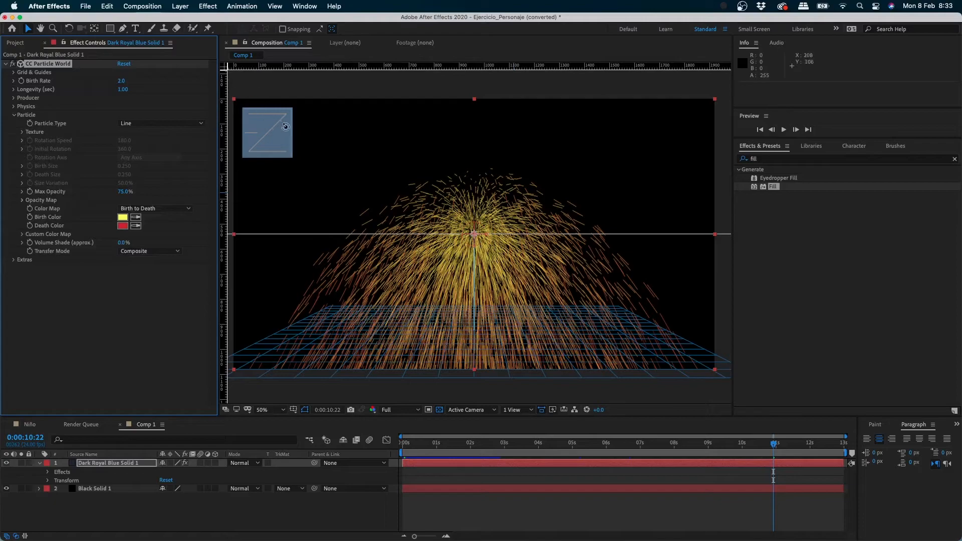
left_click(162, 126)
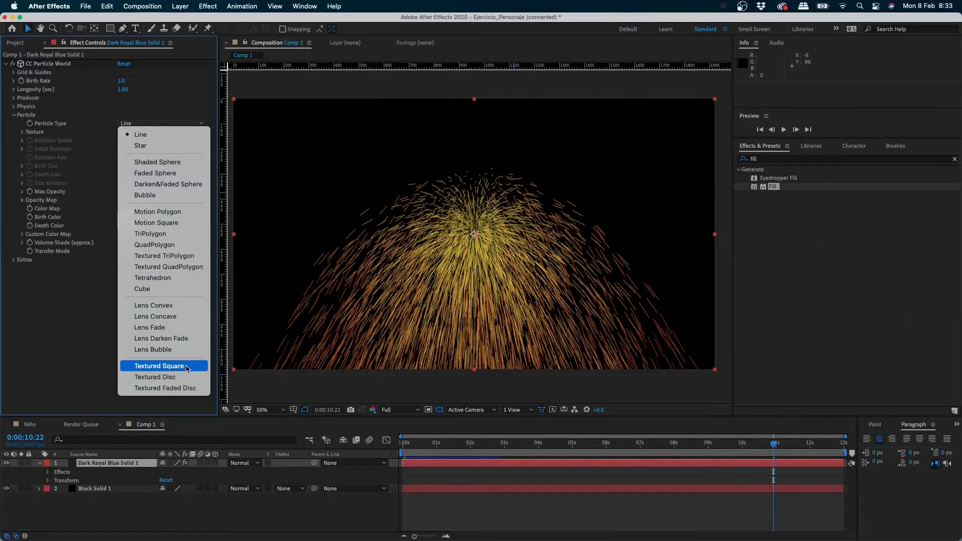
left_click(187, 369)
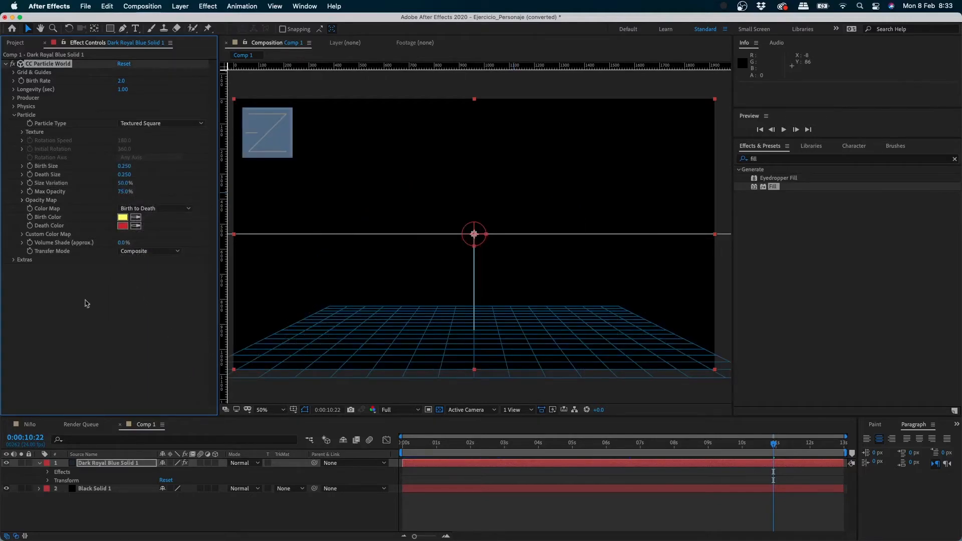
Step: Switch to Finder and preview humo.jpg from the Imágenes folder inside Material
left_click(27, 525)
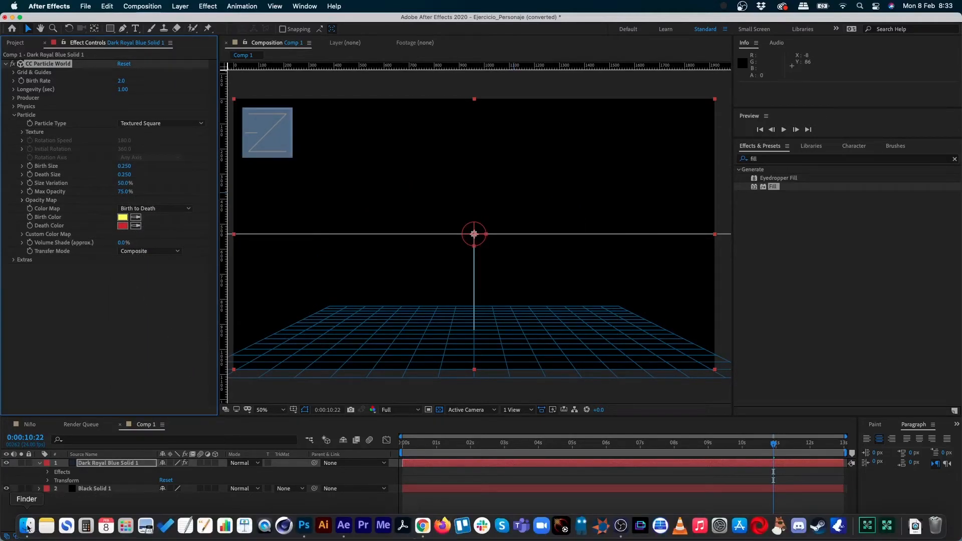
scroll(243, 374, "left", 5)
left_click(339, 335)
left_click(406, 315)
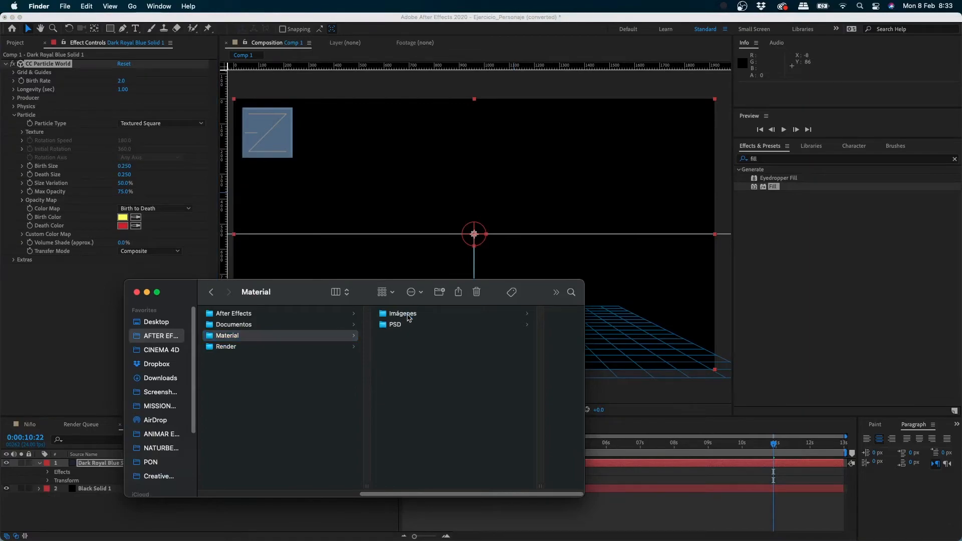
left_click_drag(434, 314, 434, 287)
key("space")
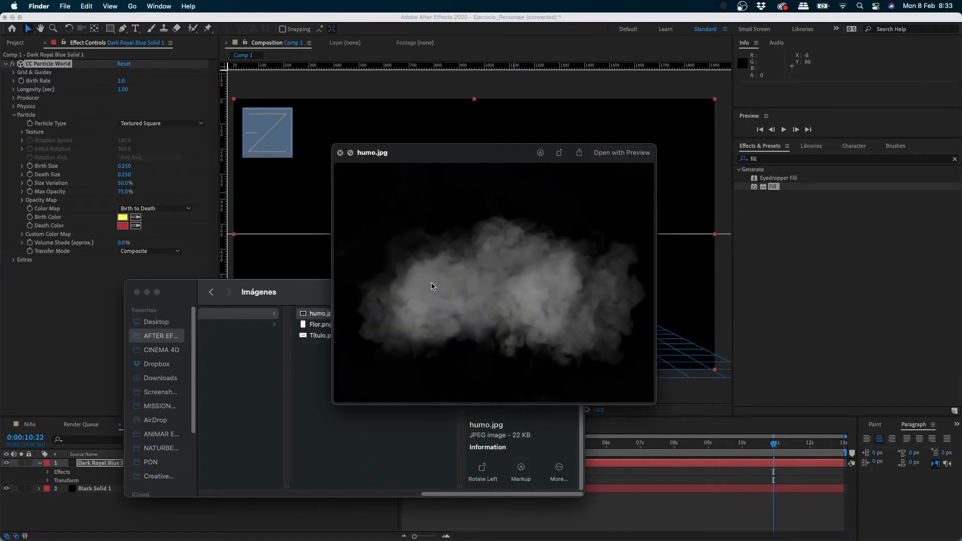
key("space")
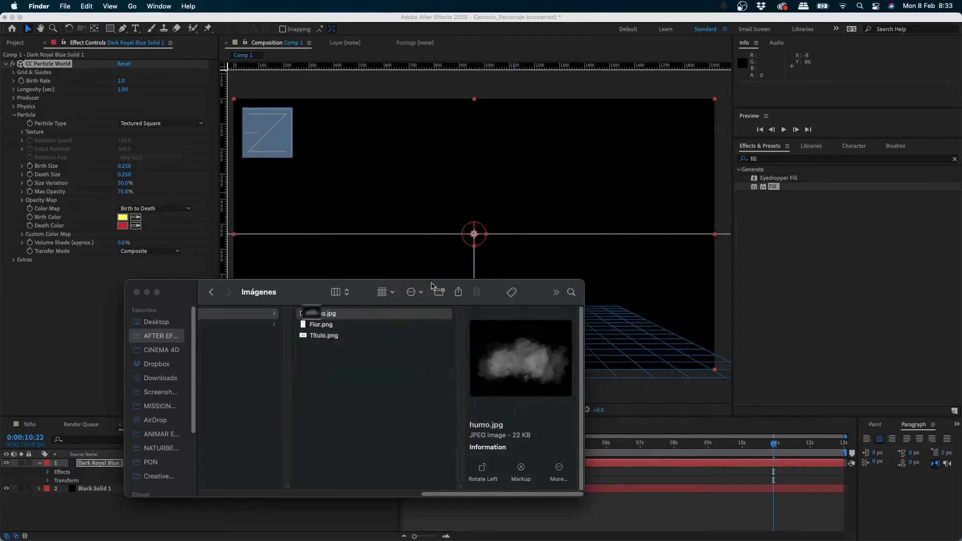
Step: Add humo.jpg as the top layer of Comp 1, collapse the Dark Royal Blue solid's properties and hide the image layer
left_click_drag(316, 313, 107, 510)
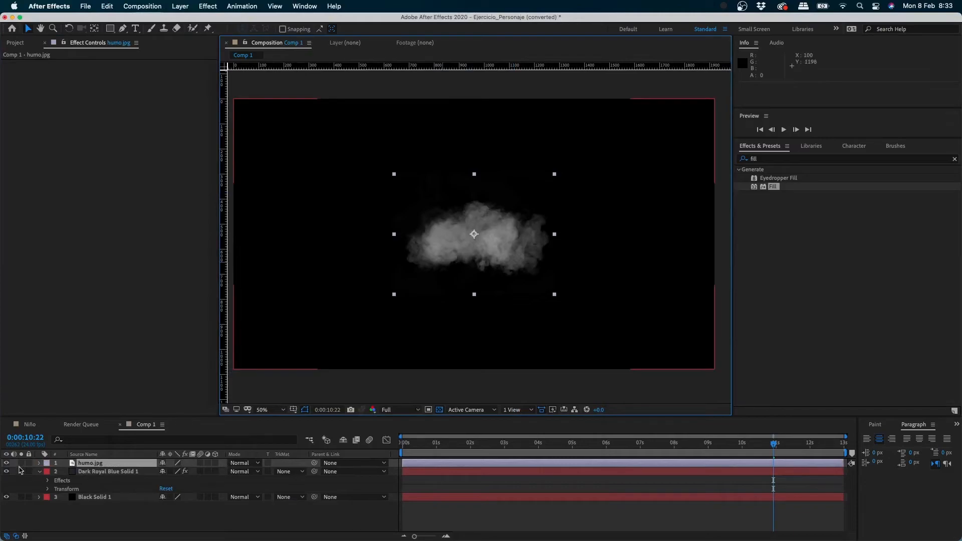
left_click(39, 472)
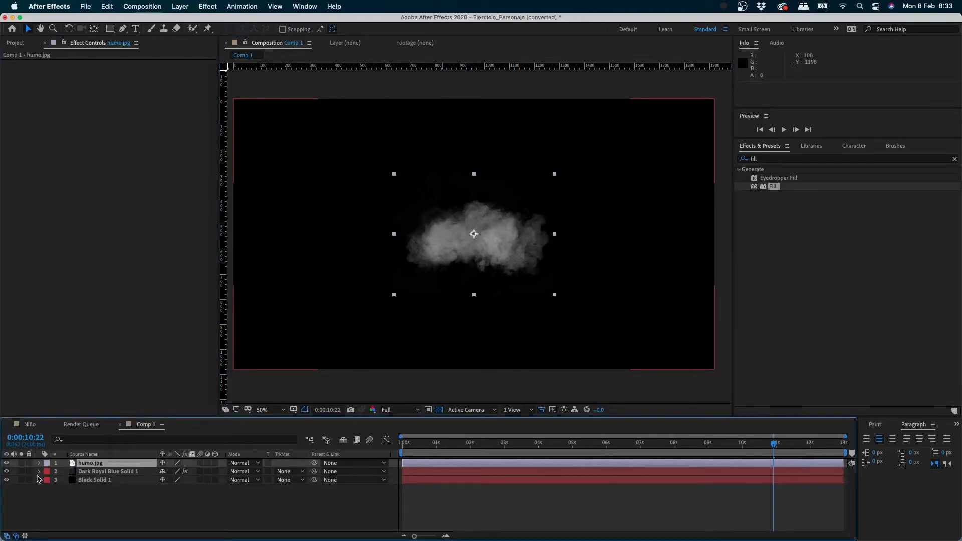
left_click(6, 463)
Step: At 0:00:01:22, set the Texture Layer of the Dark Royal Blue solid's Textured Square particles to humo.jpg
left_click(89, 471)
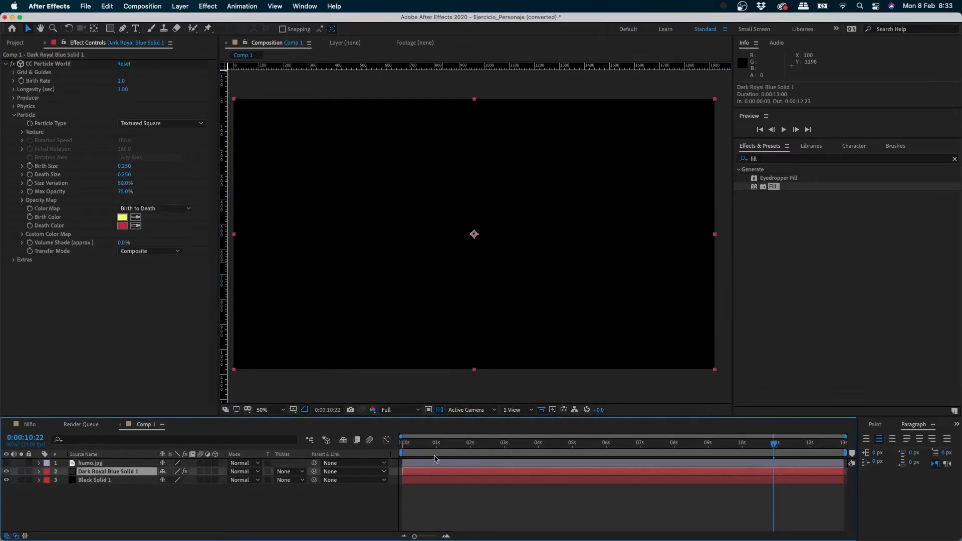
left_click_drag(447, 445, 468, 443)
left_click(90, 464)
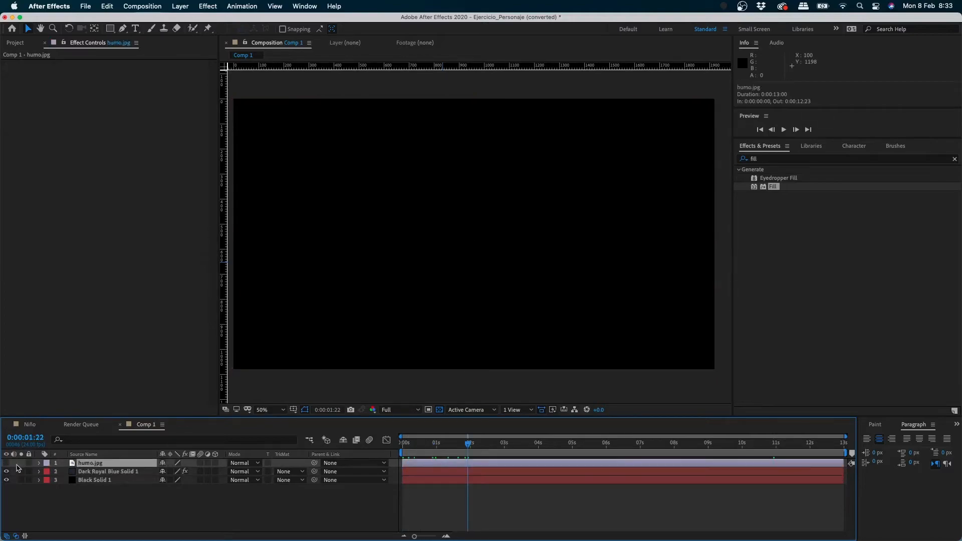
left_click(88, 472)
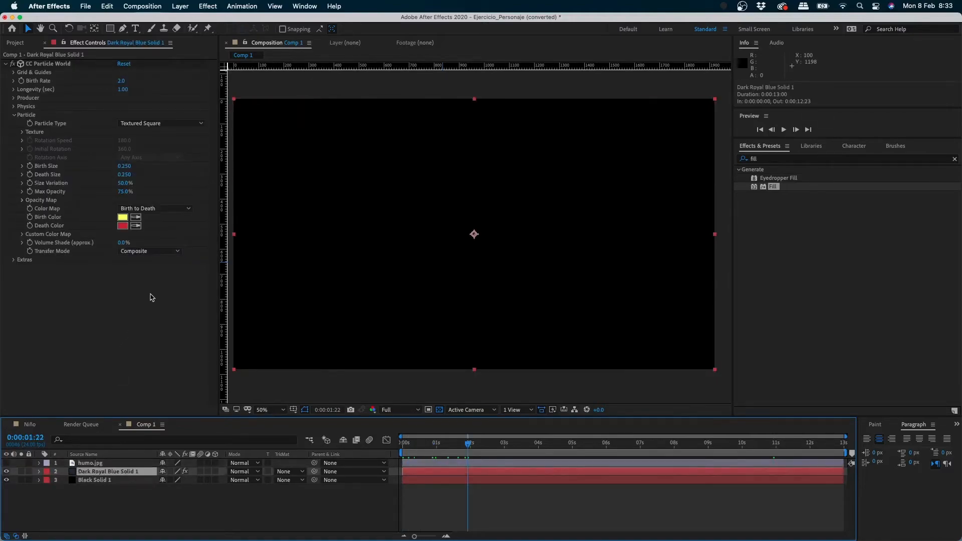
left_click(46, 64)
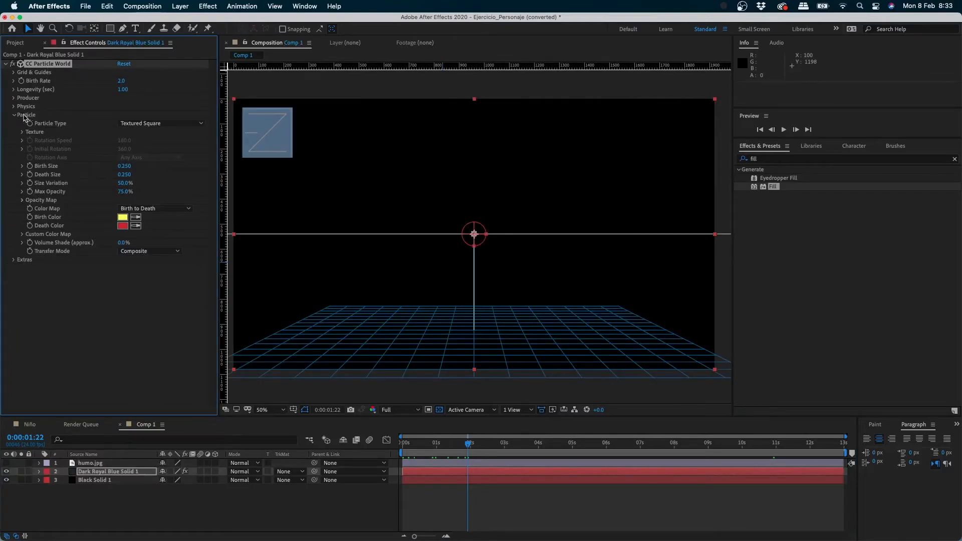
left_click(155, 124)
left_click(158, 366)
left_click(22, 132)
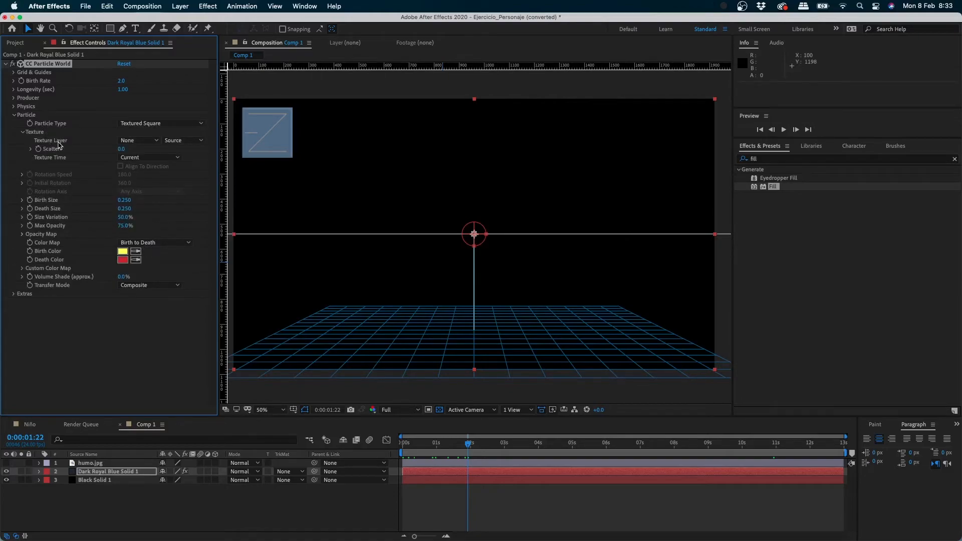
left_click(127, 142)
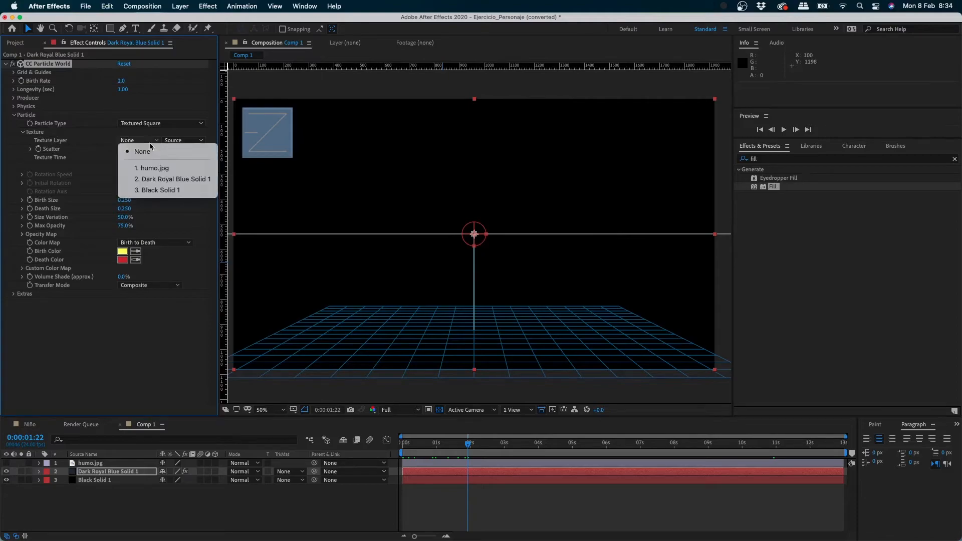
left_click(166, 171)
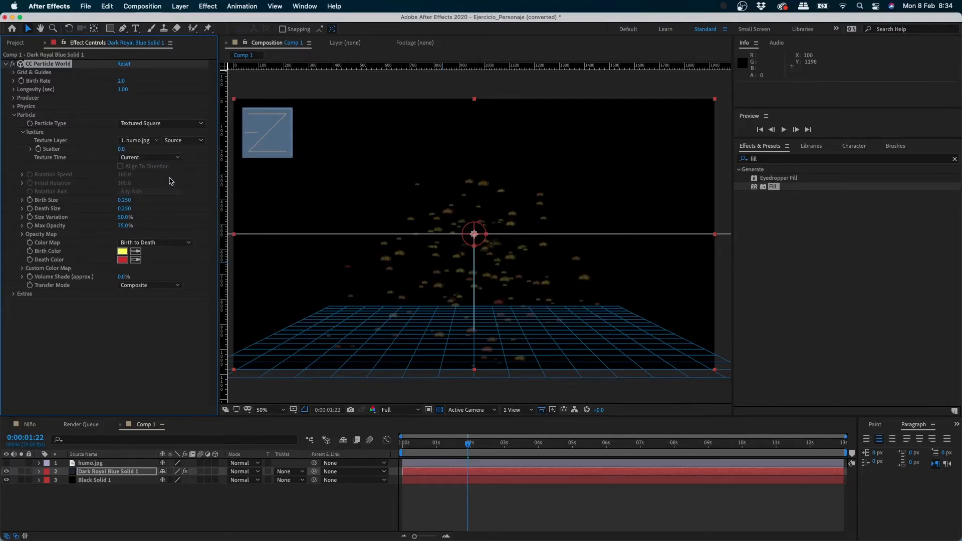
Step: Examine the smoke-textured particles up close at 400% magnification around 0:00:03:00
left_click(513, 208)
left_click(441, 209)
left_click(503, 444)
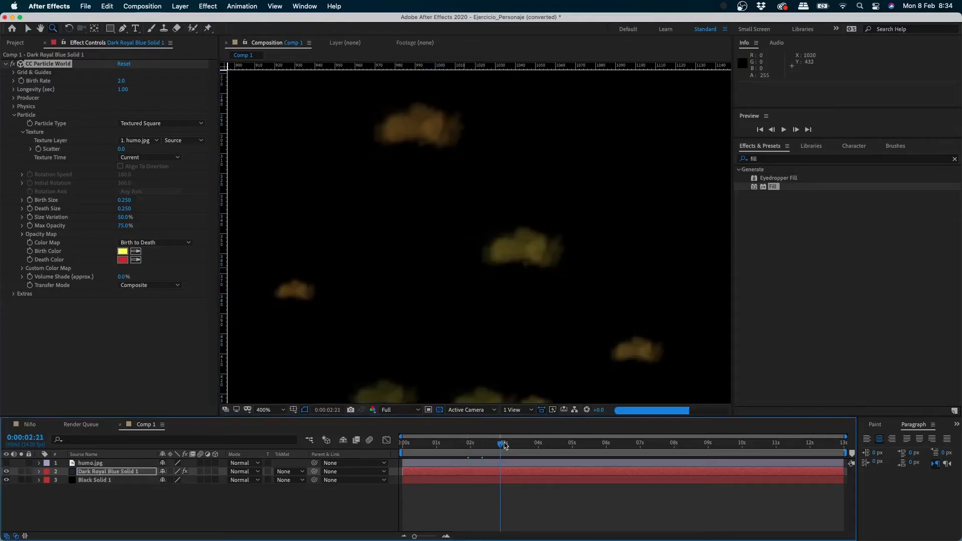
left_click(505, 446)
left_click(503, 260)
left_click(457, 249, "alt")
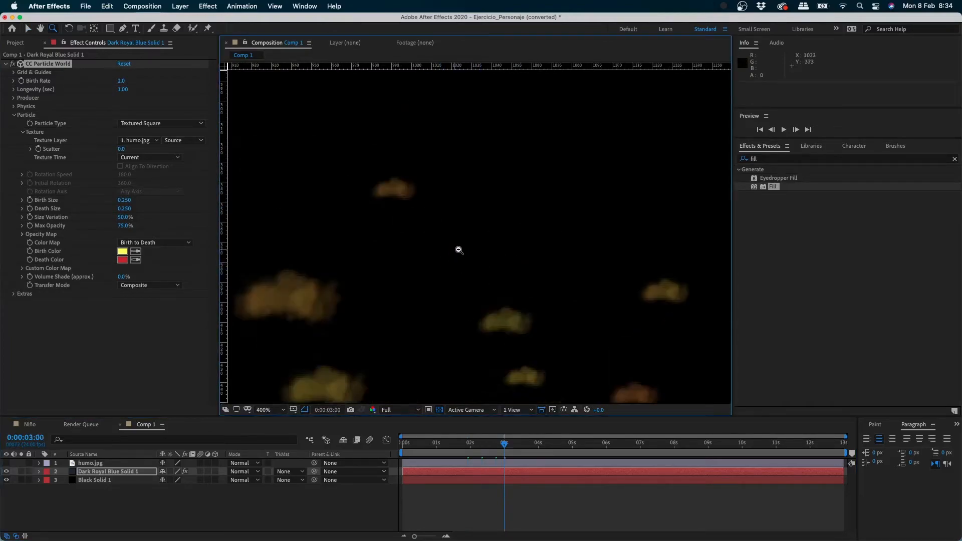
Step: Set the smoke particles' Birth Color to white and Death Color to light pink FFCACA, and raise their Birth Size to 2.180
left_click(457, 250, "alt")
left_click(481, 264, "alt")
left_click(489, 267, "alt")
left_click(508, 235)
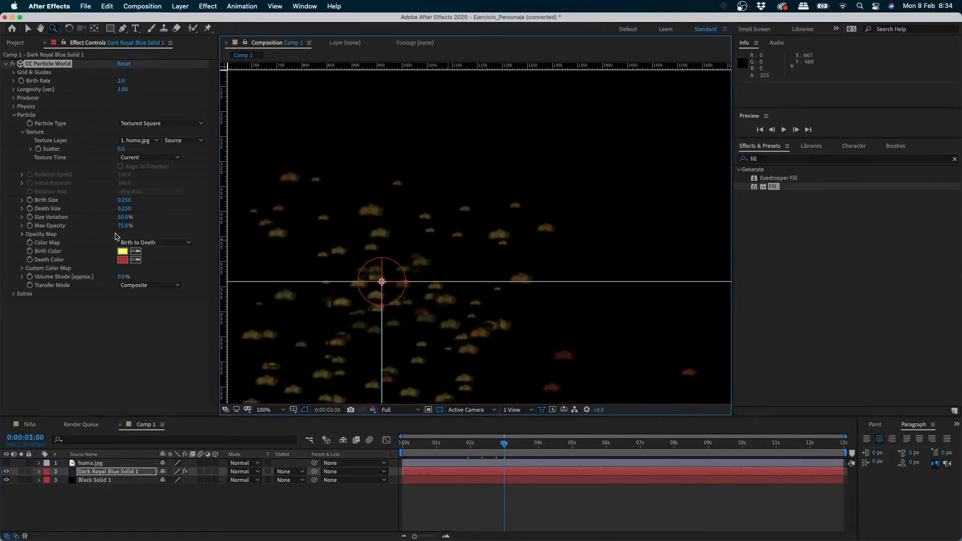
left_click(122, 251)
left_click_drag(110, 218, 86, 210)
left_click(298, 217)
left_click(122, 259)
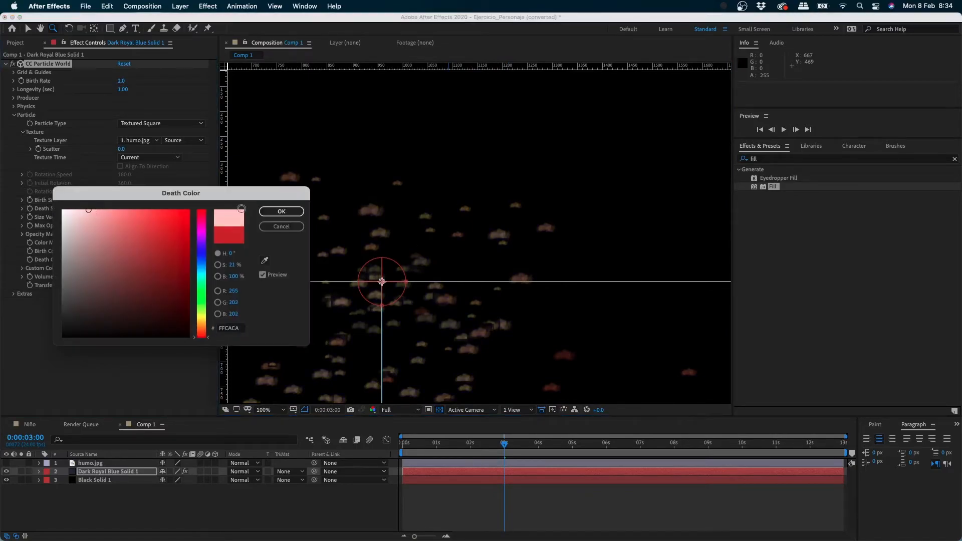
left_click(281, 212)
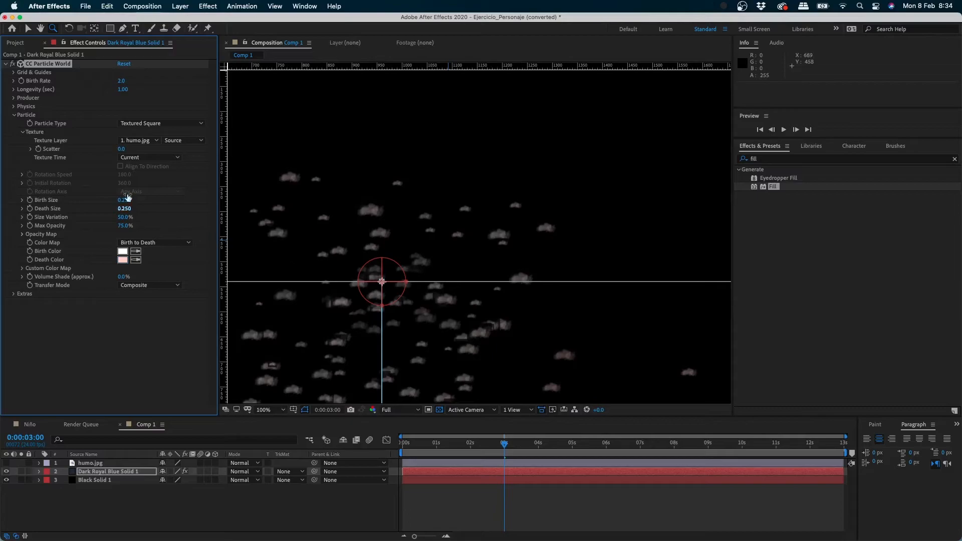
left_click_drag(125, 200, 216, 194)
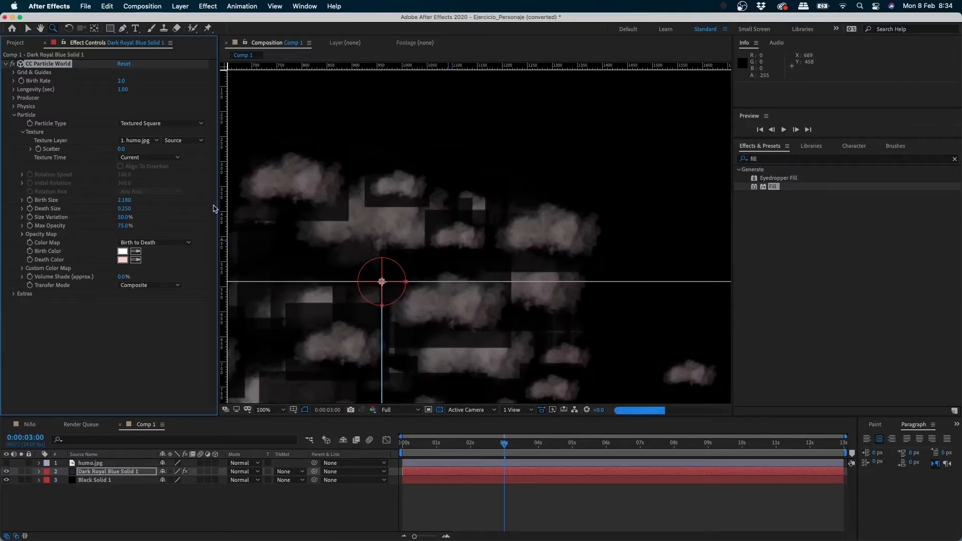
Step: Pre-compose the humo.jpg layer, leaving all attributes in Comp 1, and open the new composition
left_click(97, 485)
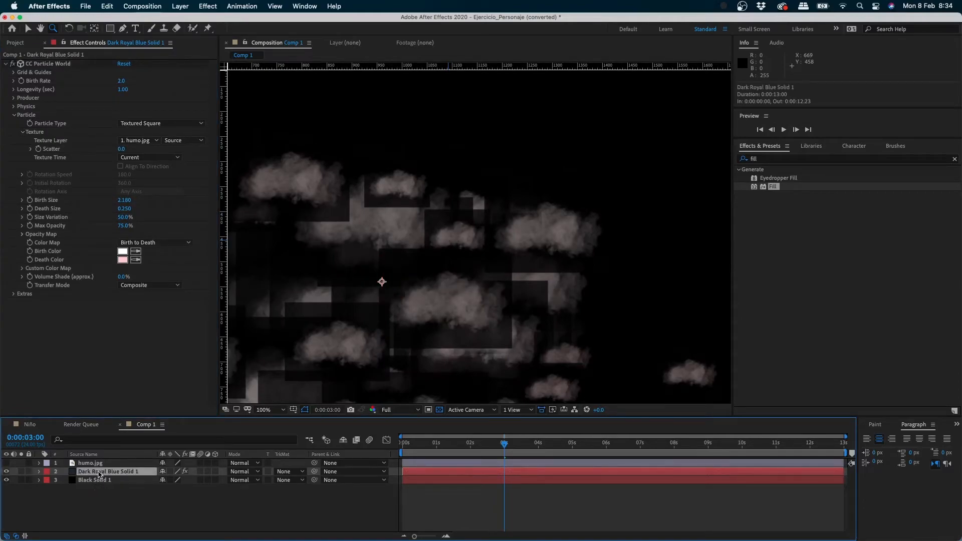
left_click(96, 463)
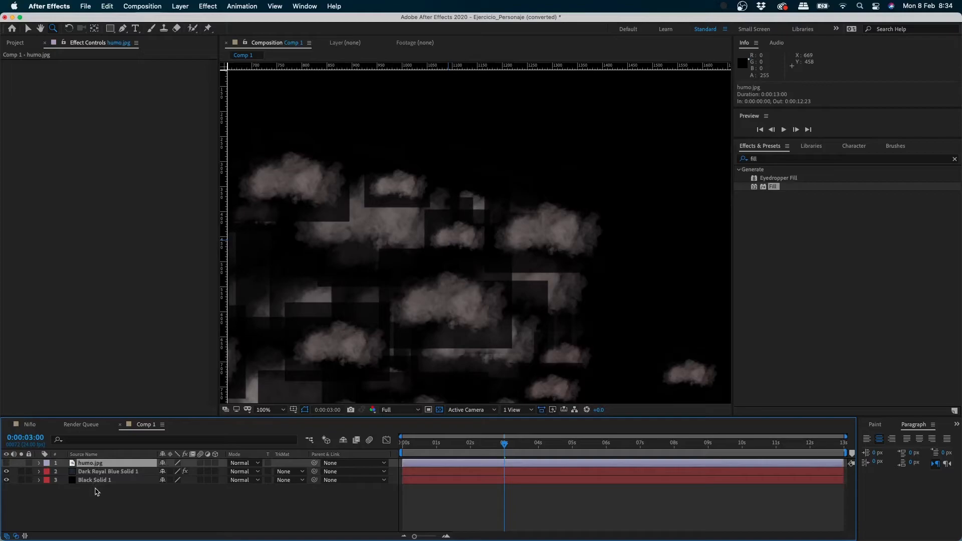
key("super+shift+c")
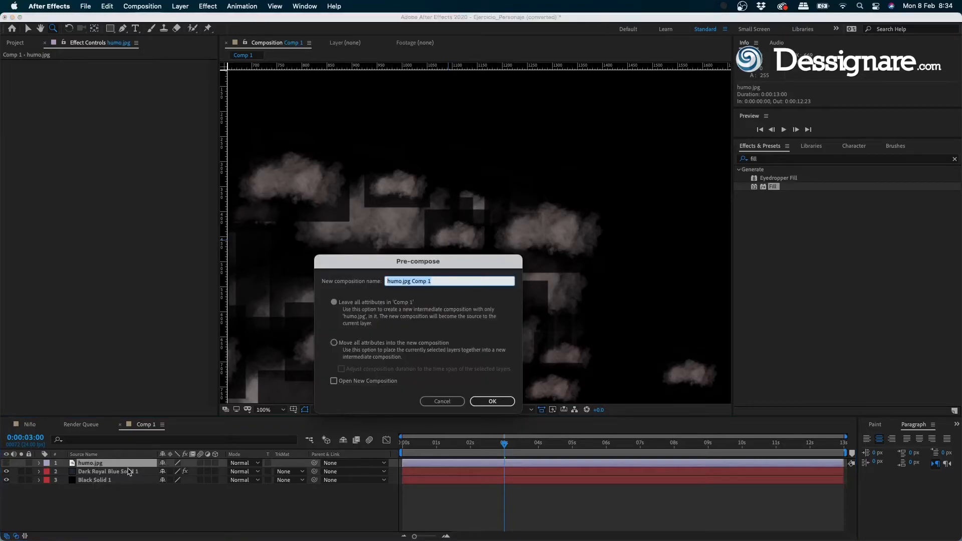
key("Return")
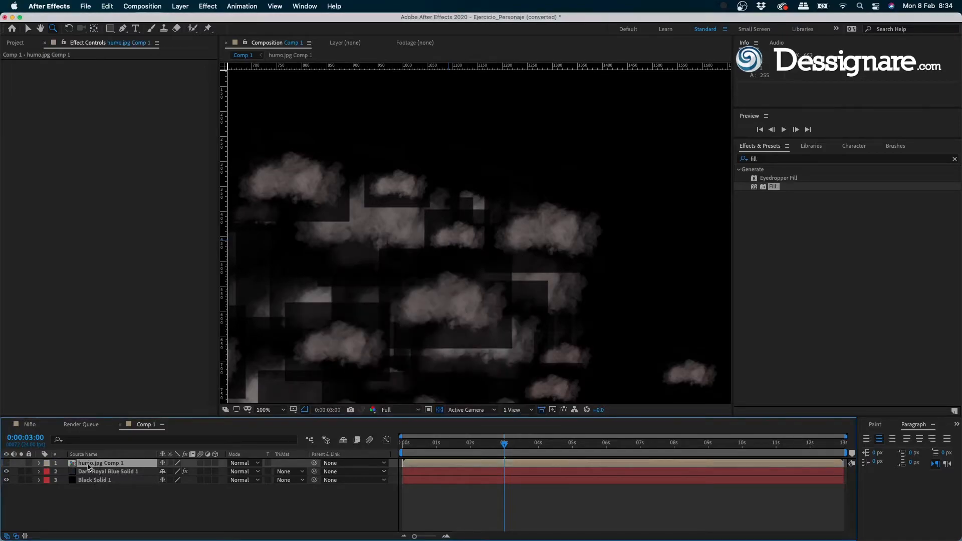
double_click(91, 463)
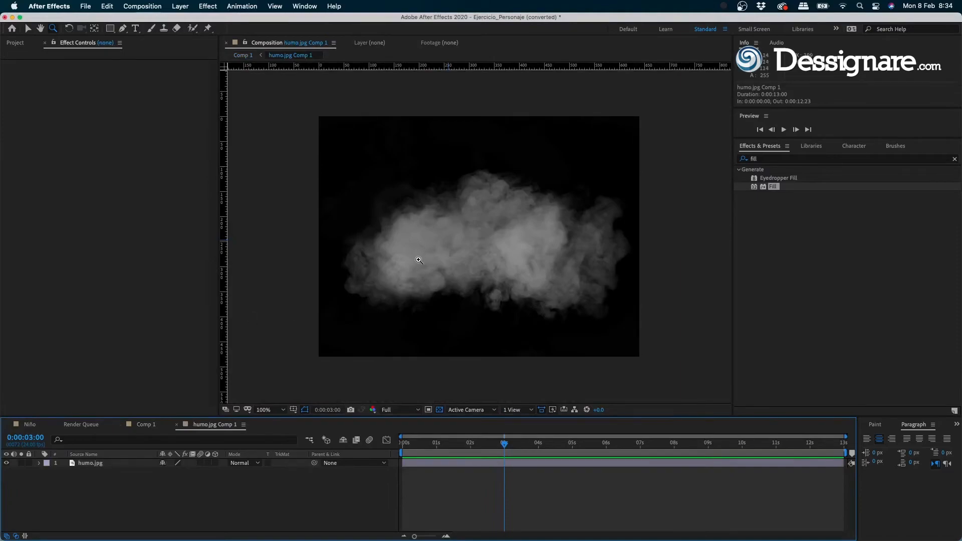
key("p")
key("g")
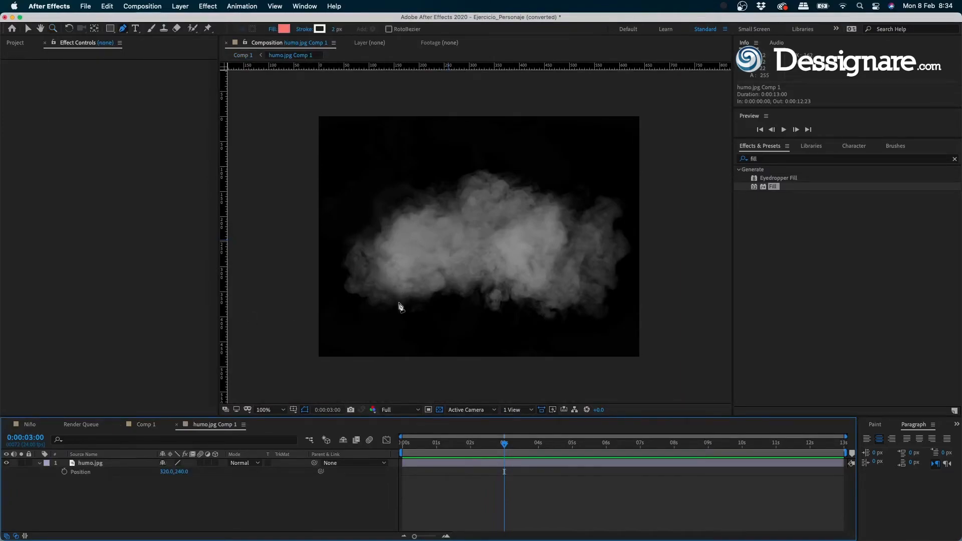
left_click(401, 303)
left_click_drag(353, 274, 357, 243)
key("Delete")
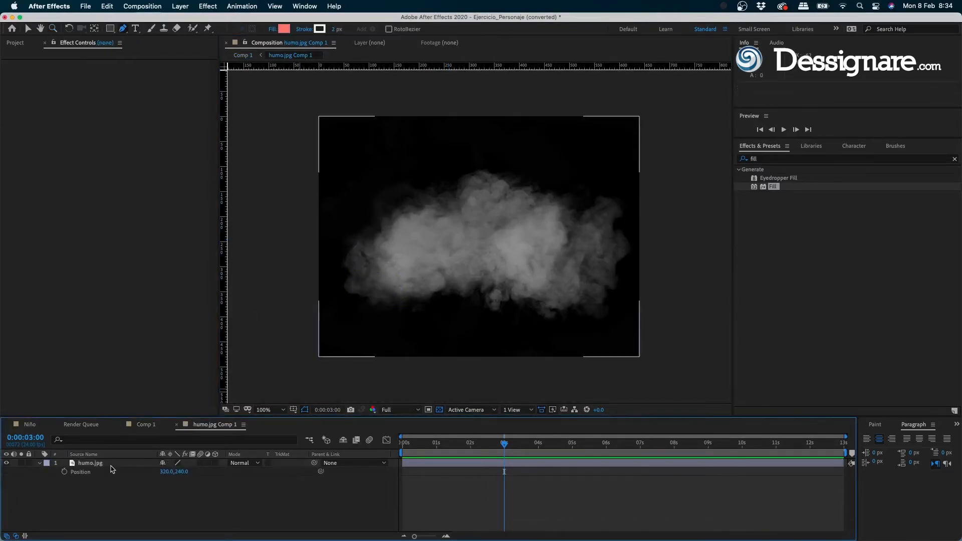
Step: Trace a closed, curved Pen mask around the smoke on the humo.jpg layer and set its Mask Feather to 91 pixels
left_click(424, 309)
left_click(420, 303)
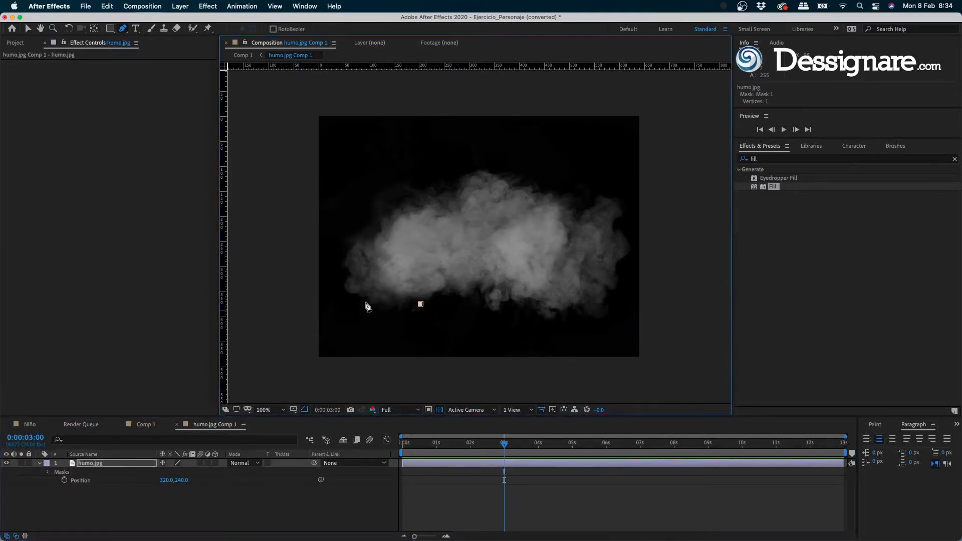
left_click_drag(363, 299, 350, 273)
left_click(345, 258)
left_click(365, 230)
left_click_drag(402, 186, 558, 193)
left_click_drag(593, 202, 607, 210)
left_click_drag(617, 229, 617, 243)
left_click_drag(612, 278, 609, 292)
left_click_drag(596, 311, 446, 303)
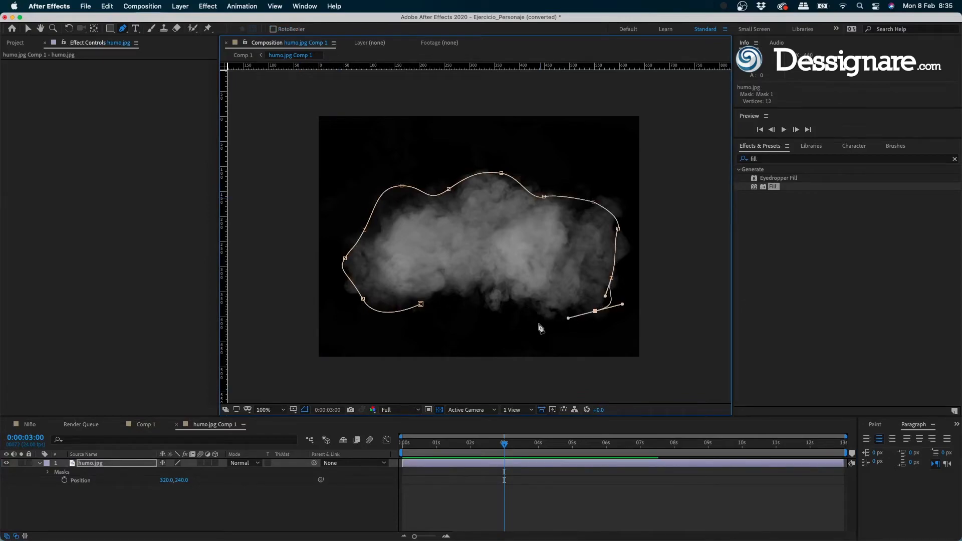
left_click(420, 304)
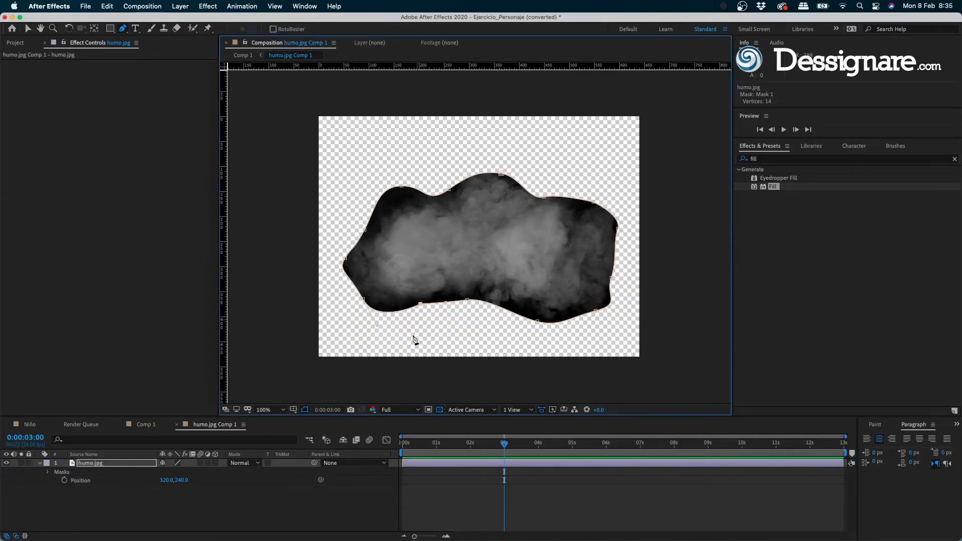
key("f")
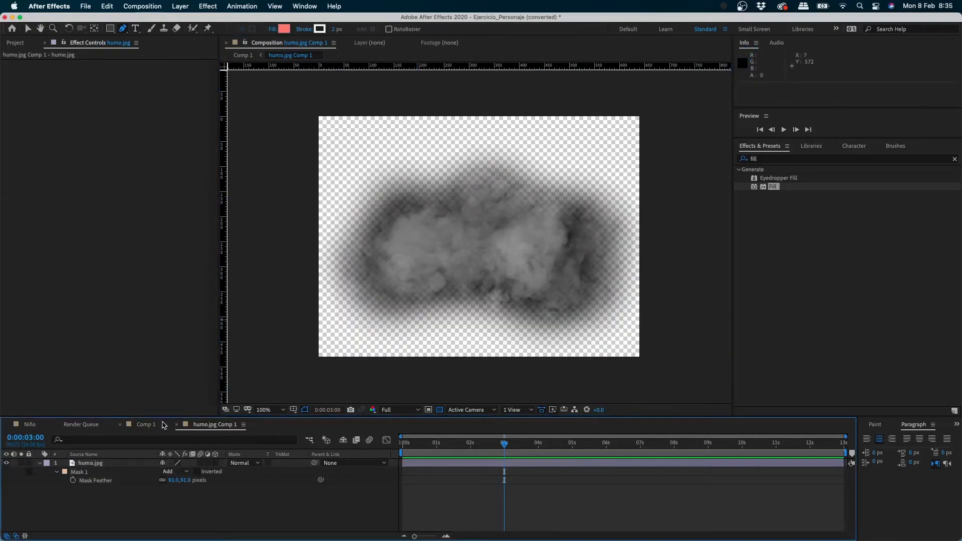
Step: Enlarge the frame of the humo.jpg Comp 1 composition with its 4:3 aspect ratio locked
key("super+k")
left_click(236, 236)
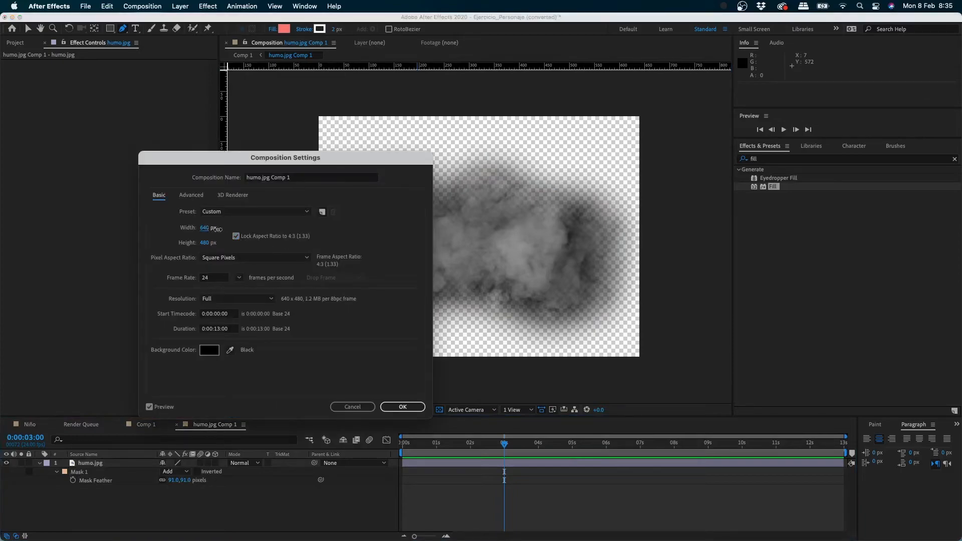
left_click_drag(207, 228, 371, 229)
left_click(396, 407)
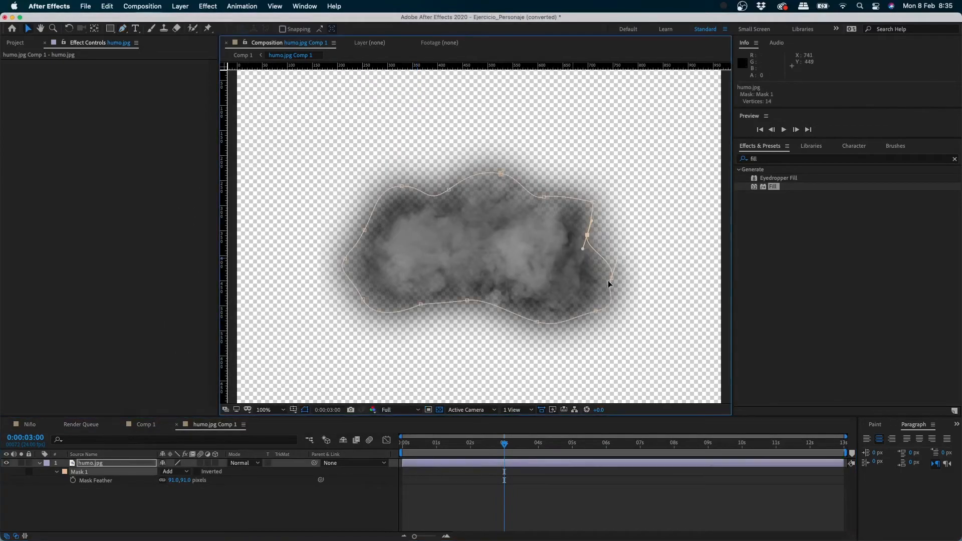
Step: Pull the side and lower-left vertices of the smoke mask inward, closer to the cloud, and check its transparency
left_click_drag(607, 280, 577, 282)
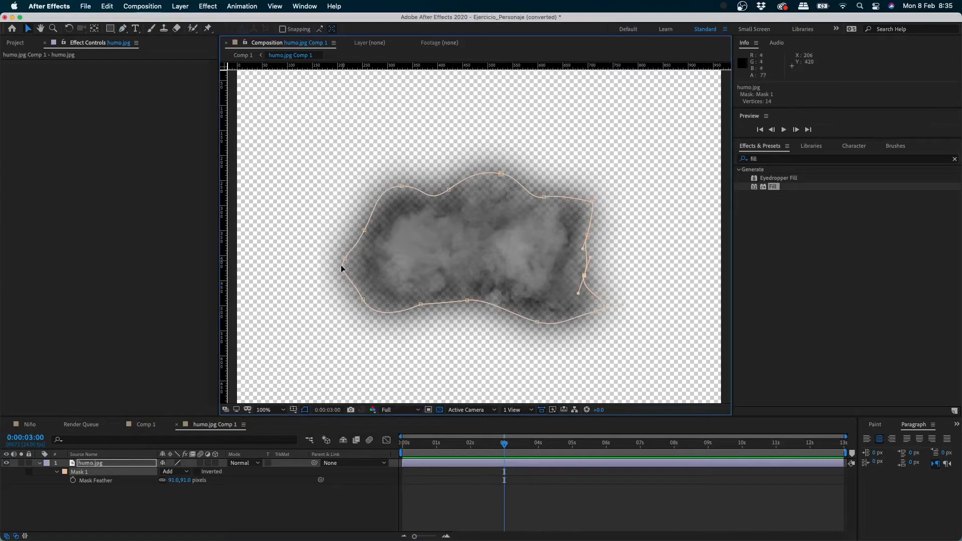
left_click_drag(345, 258, 365, 253)
left_click_drag(363, 299, 427, 297)
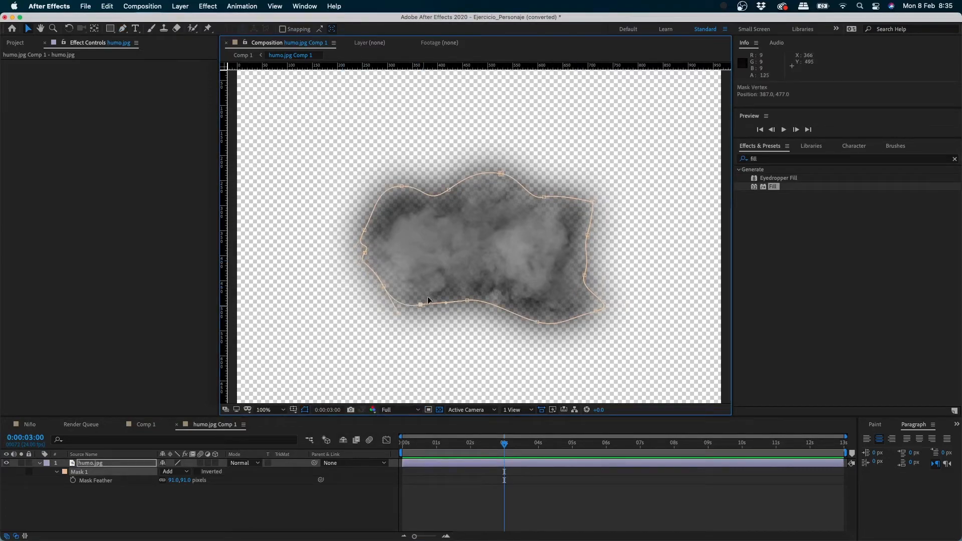
left_click(451, 487)
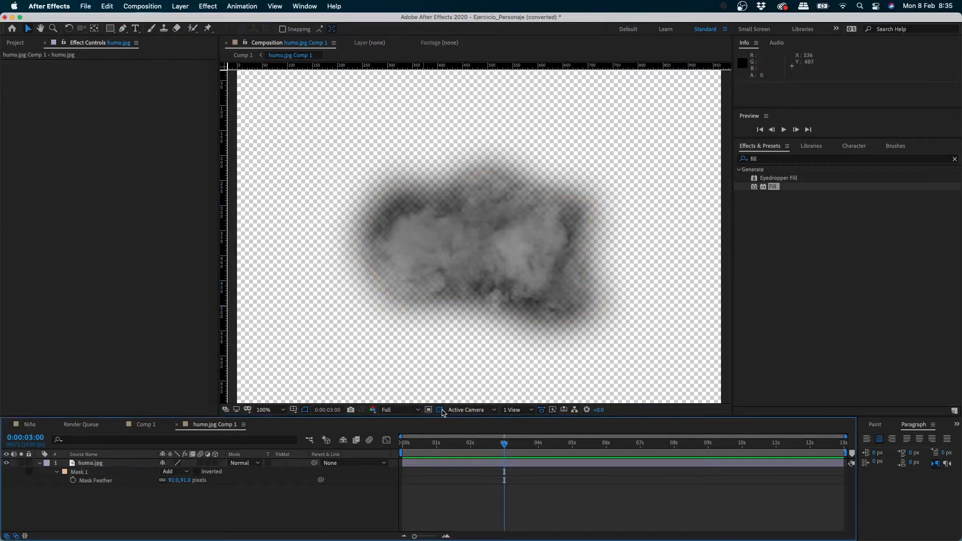
left_click(441, 411)
left_click(439, 412)
Step: In Comp 1, set the Dark Royal Blue solid's particle physics Animation to Direction Axis and Gravity to -0.430
left_click(151, 425)
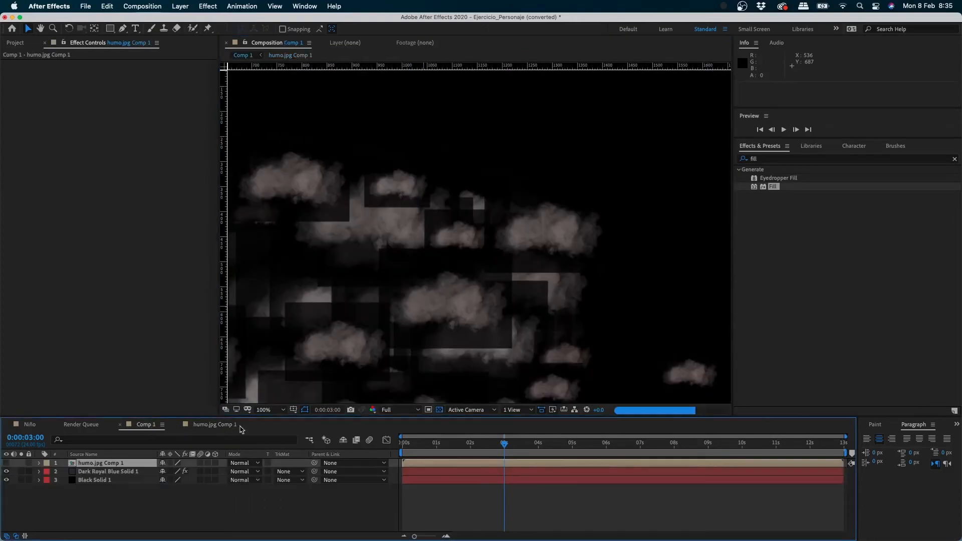
key("z")
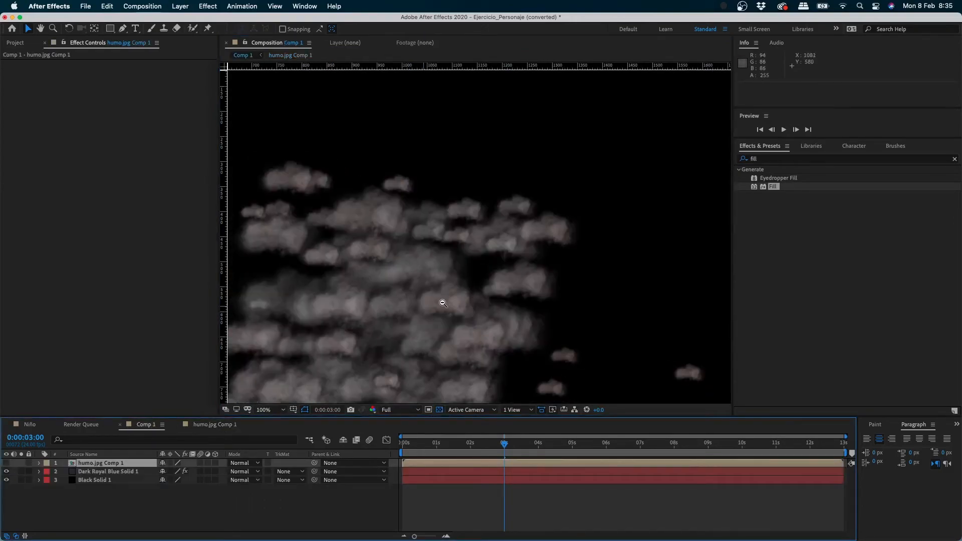
left_click(443, 301, "alt")
left_click(108, 471)
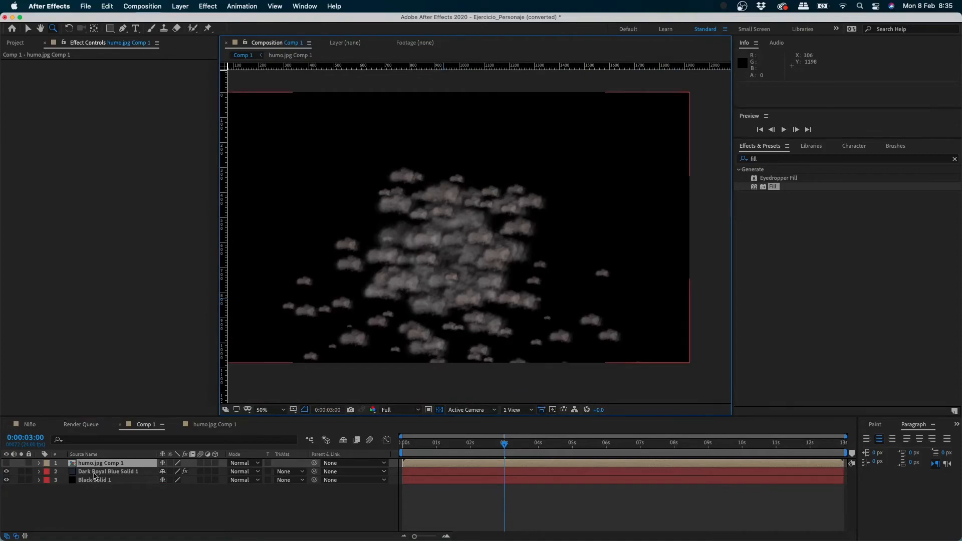
left_click(18, 108)
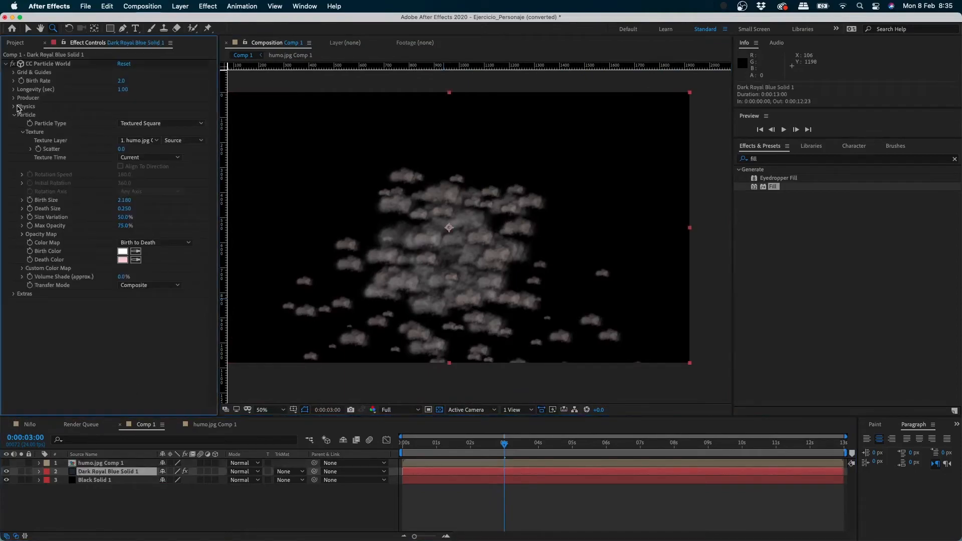
left_click(14, 107)
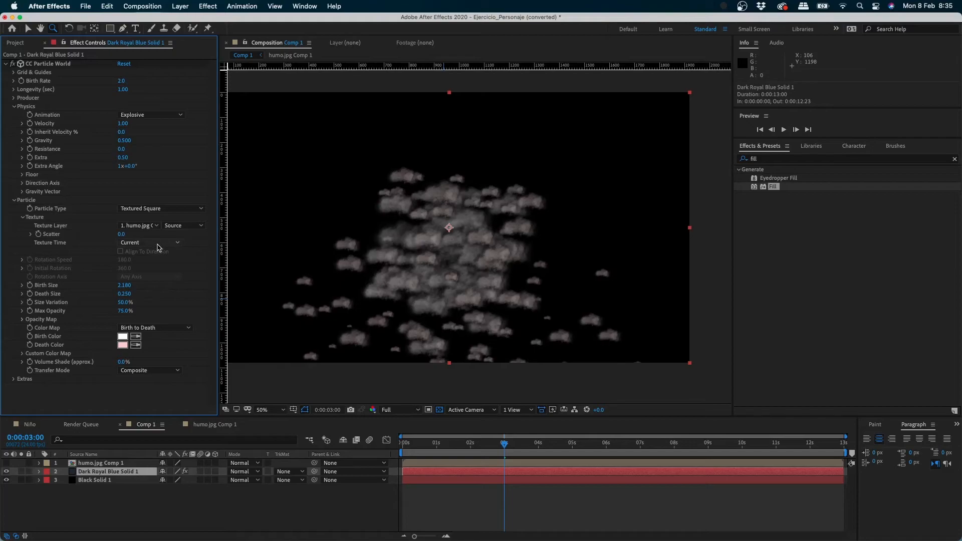
left_click(156, 115)
left_click(155, 134)
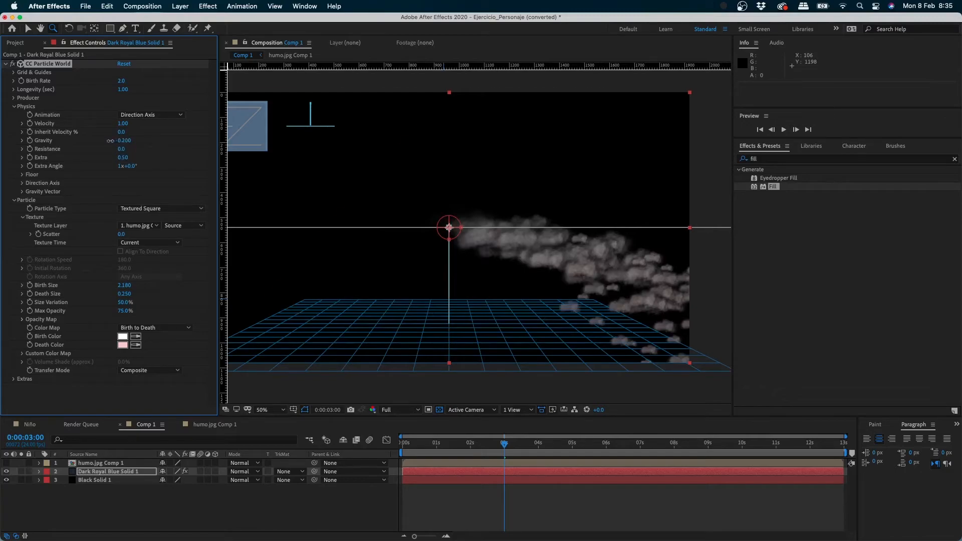
left_click_drag(110, 141, 105, 142)
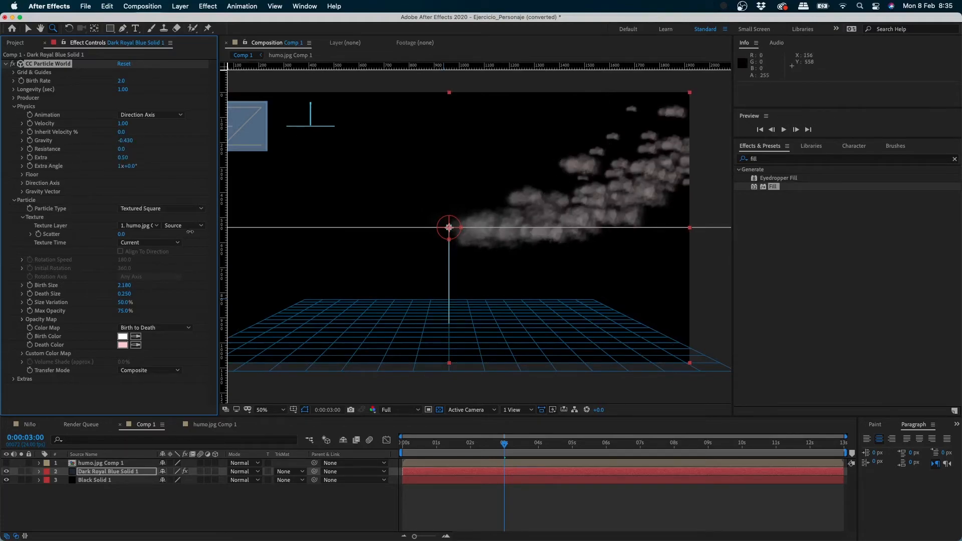
Step: Set the smoke particles' Death Size to 0.510 and Transfer Mode to Screen, and preview the animation from the start
left_click(13, 107)
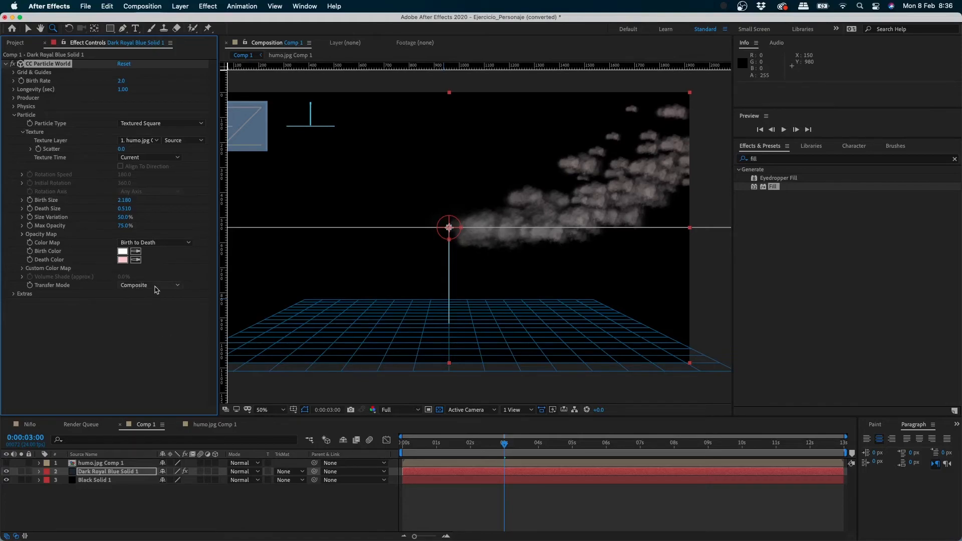
left_click(154, 287)
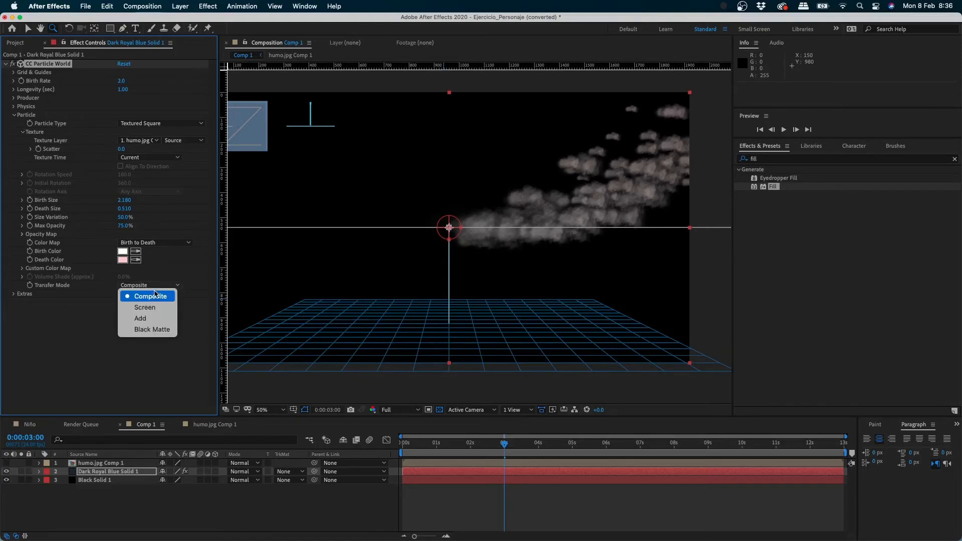
left_click(153, 307)
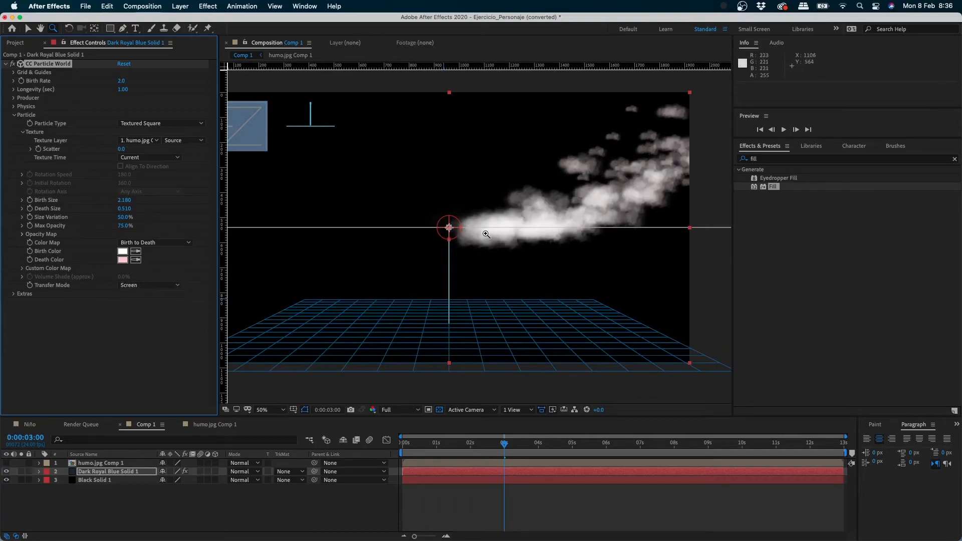
key("space")
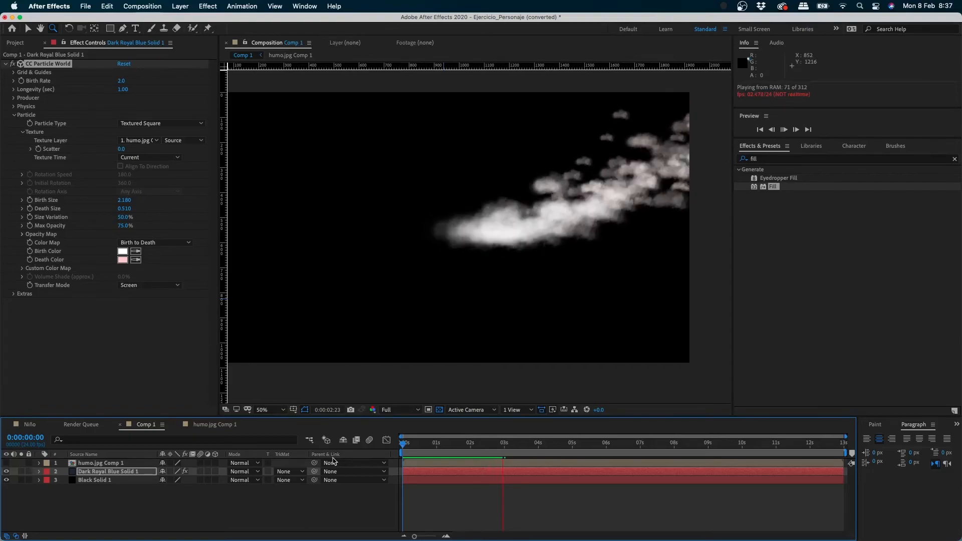
key("space")
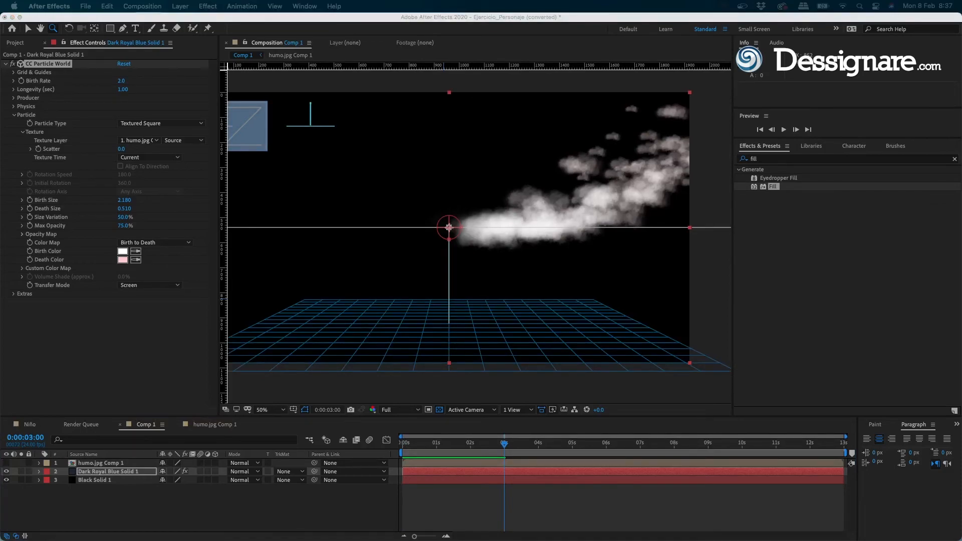
Step: Switch to Chrome, enlarge the browser window and look through the Red Giant homepage
left_click_drag(584, 127, 605, 91)
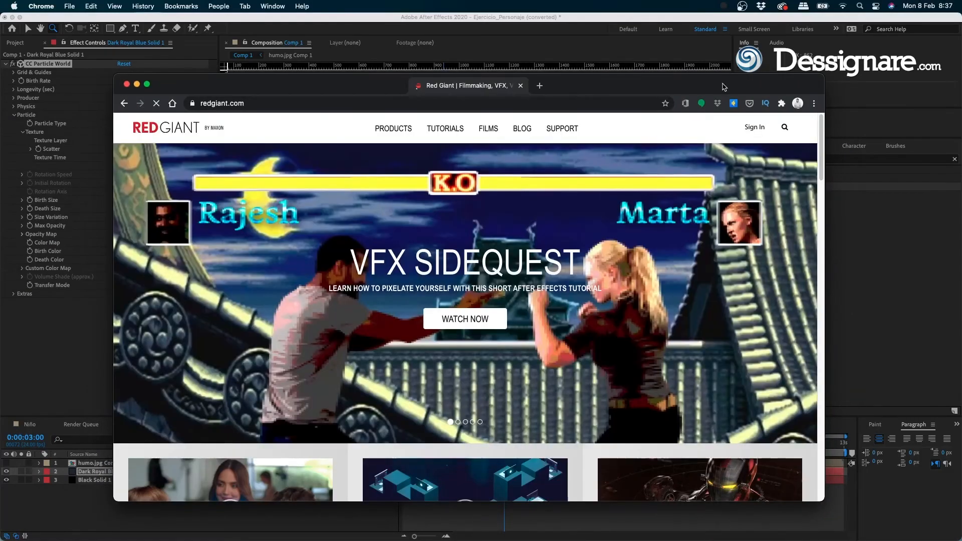
double_click(702, 87)
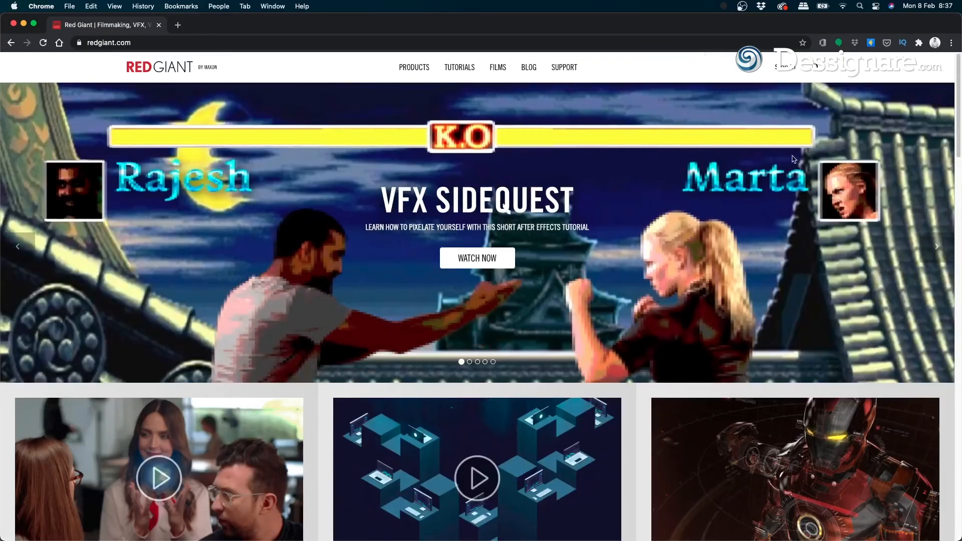
scroll(927, 128, "down", 20)
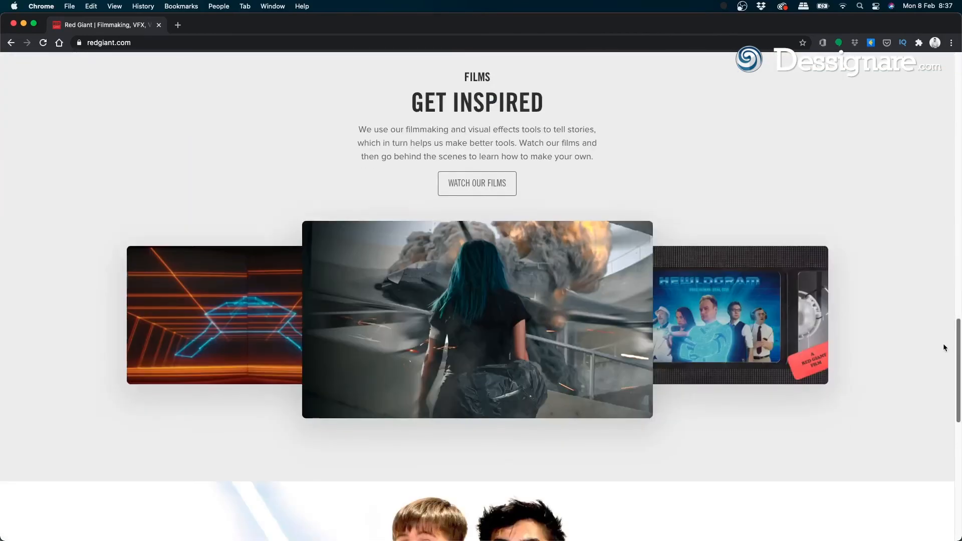
Step: Open Red Giant's Trapcode Suite product page and look through it from the particle effects overview down to the pricing options
left_click_drag(944, 347, 530, 85)
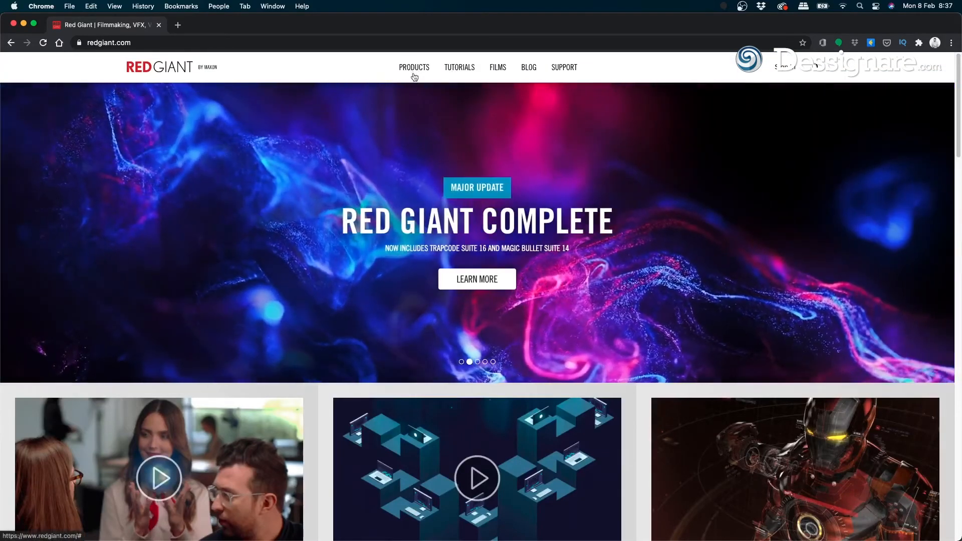
mouse_move(416, 79)
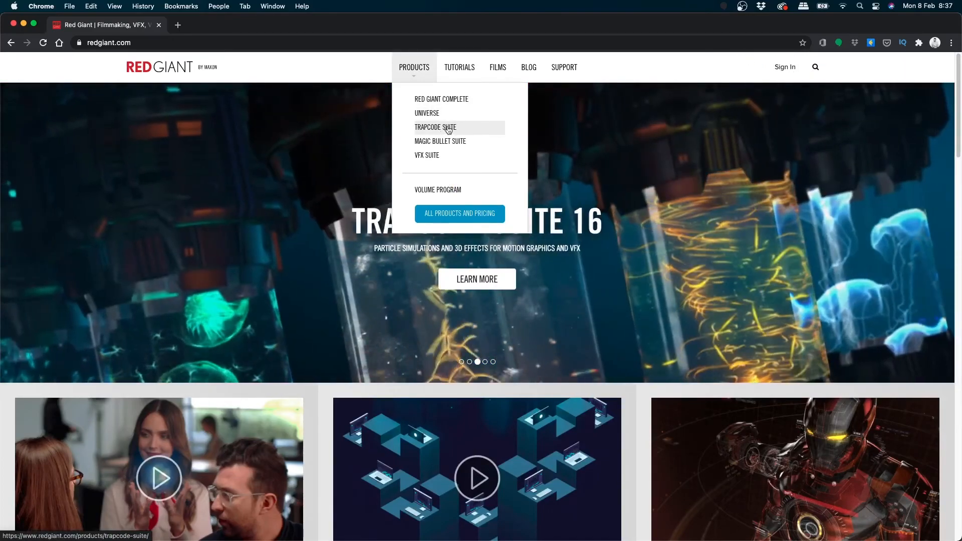
left_click(449, 130)
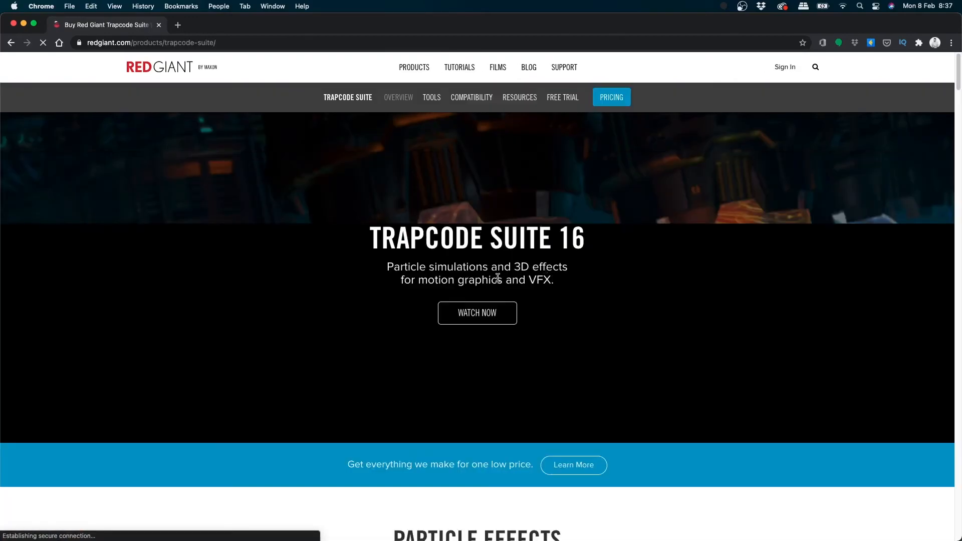
left_click_drag(957, 78, 954, 106)
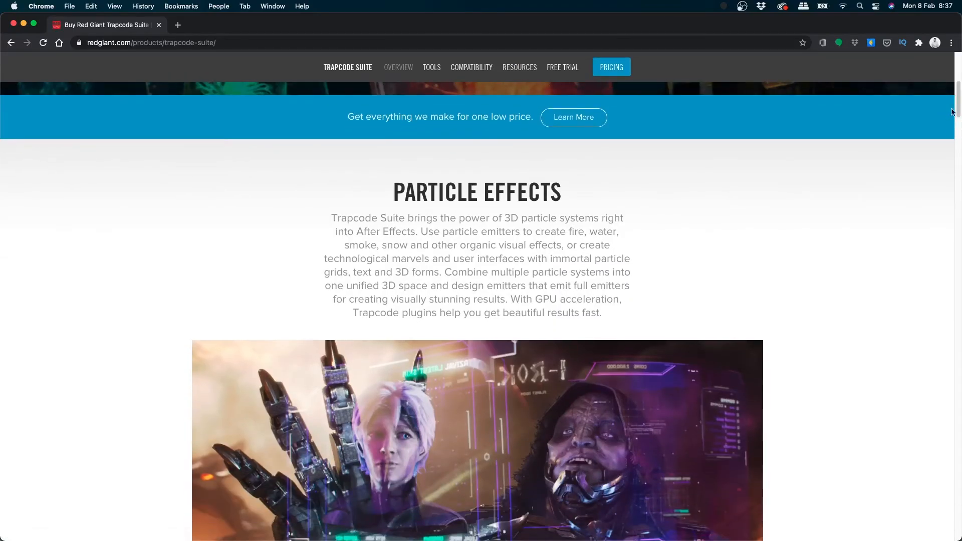
left_click_drag(956, 100, 807, 500)
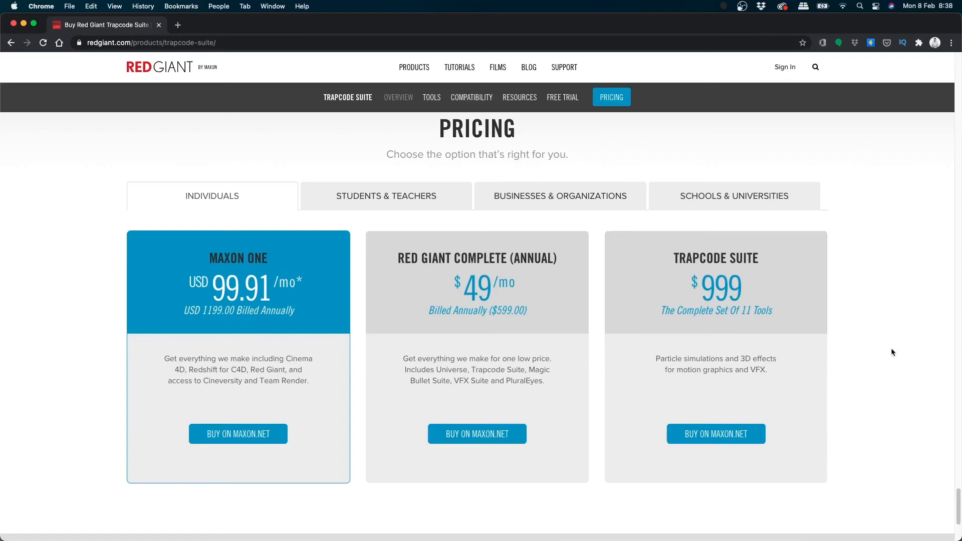
Step: Return to the start of the Trapcode Suite page and open its Free Trial page
left_click_drag(957, 506, 938, 57)
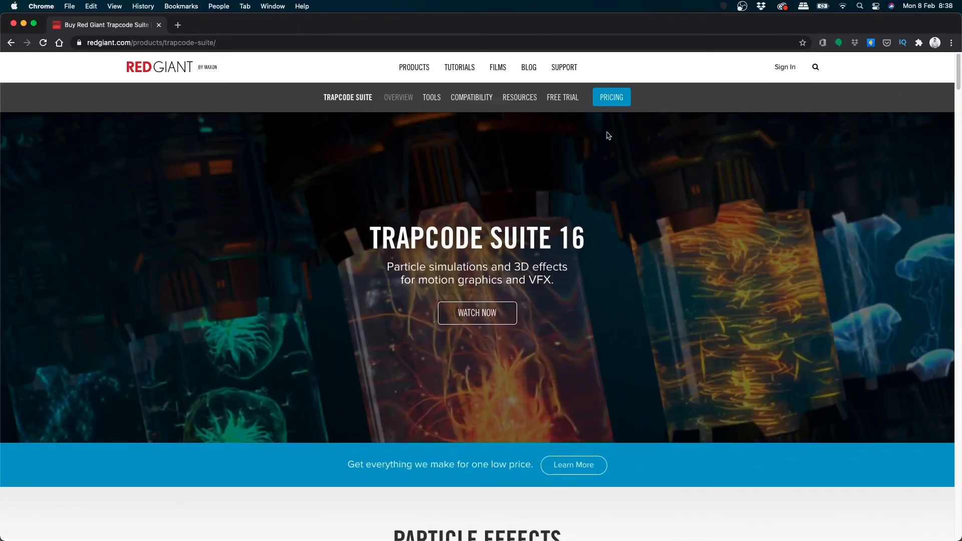
left_click(560, 100)
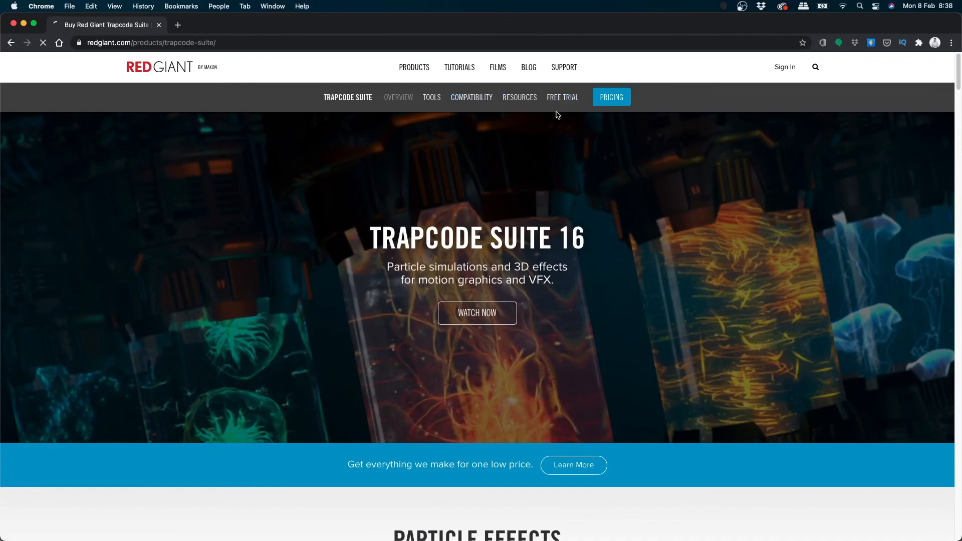